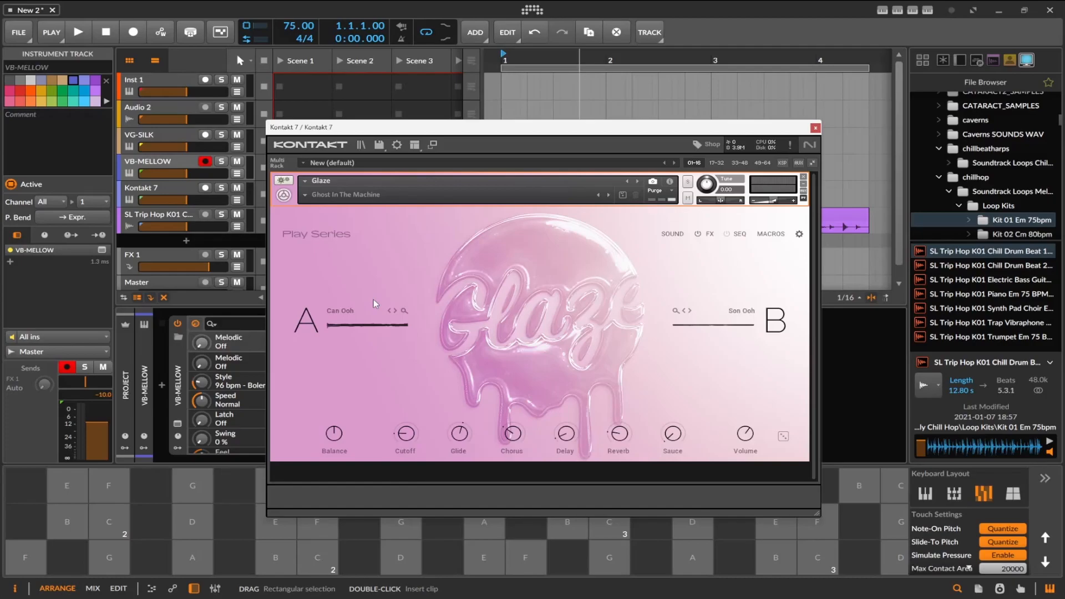
Open the VB-MELLOW bass plugin, audition notes in its play range, and close it.
left_click(815, 128)
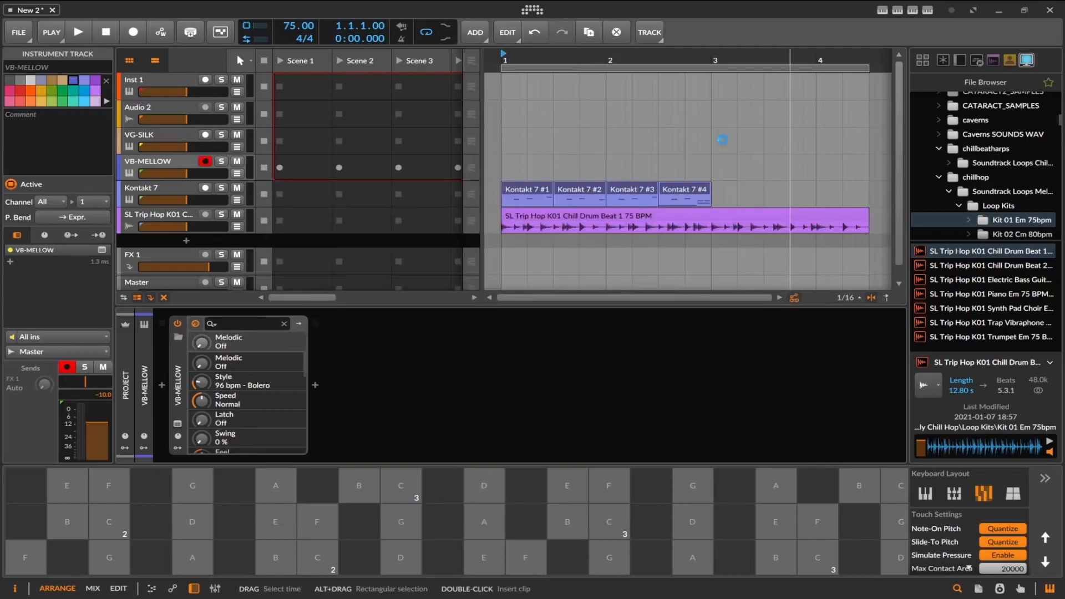
left_click(177, 423)
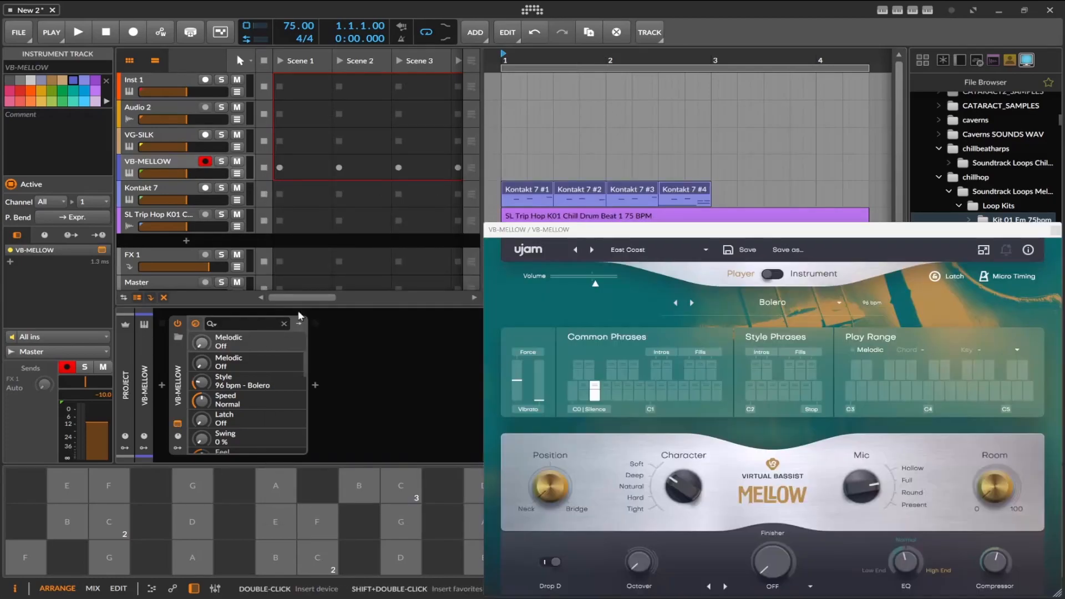
left_click_drag(903, 235, 834, 220)
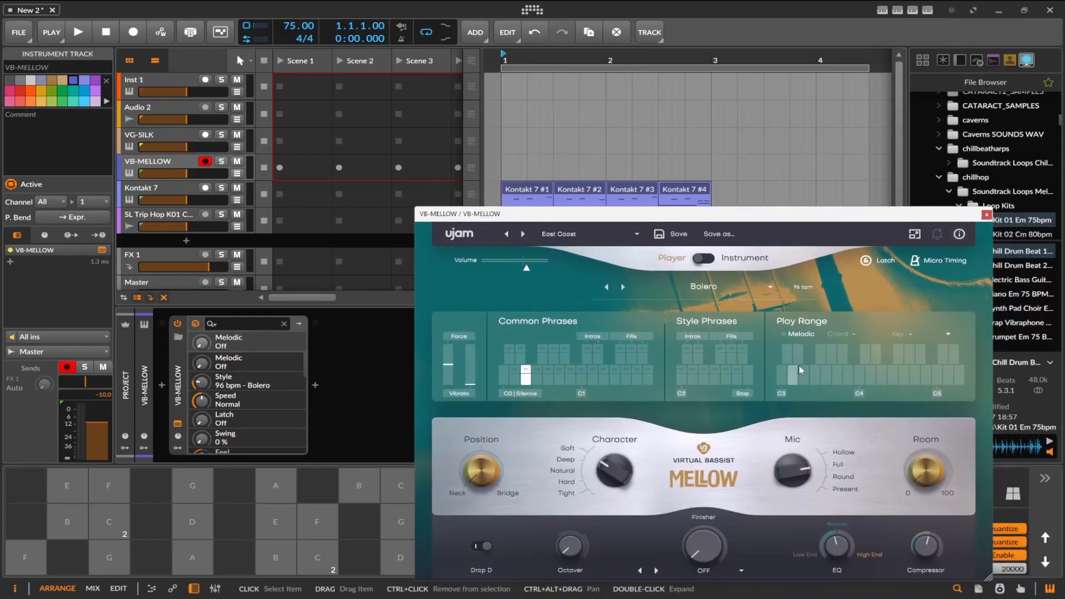
left_click(822, 382)
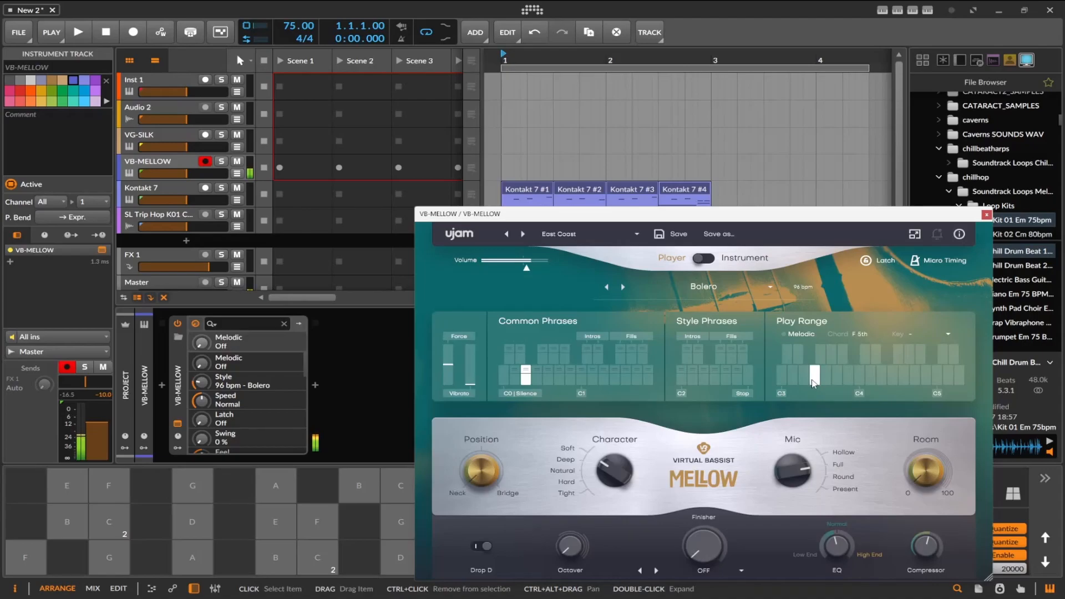
left_click(986, 215)
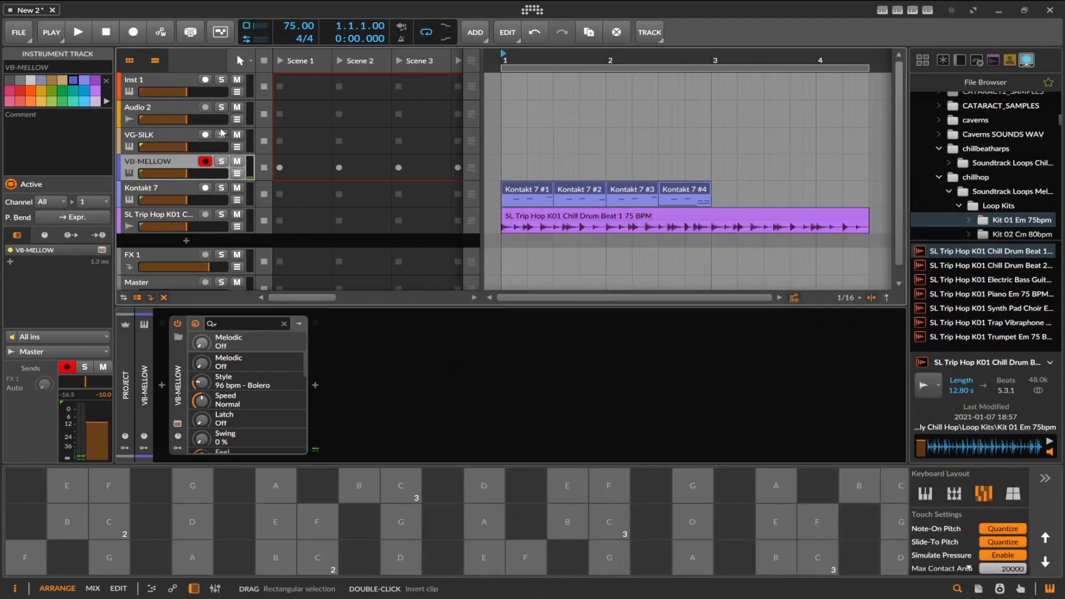
Open the VG-SILK guitar plugin, audition chords with its current style, and close it.
left_click(139, 135)
left_click(178, 424)
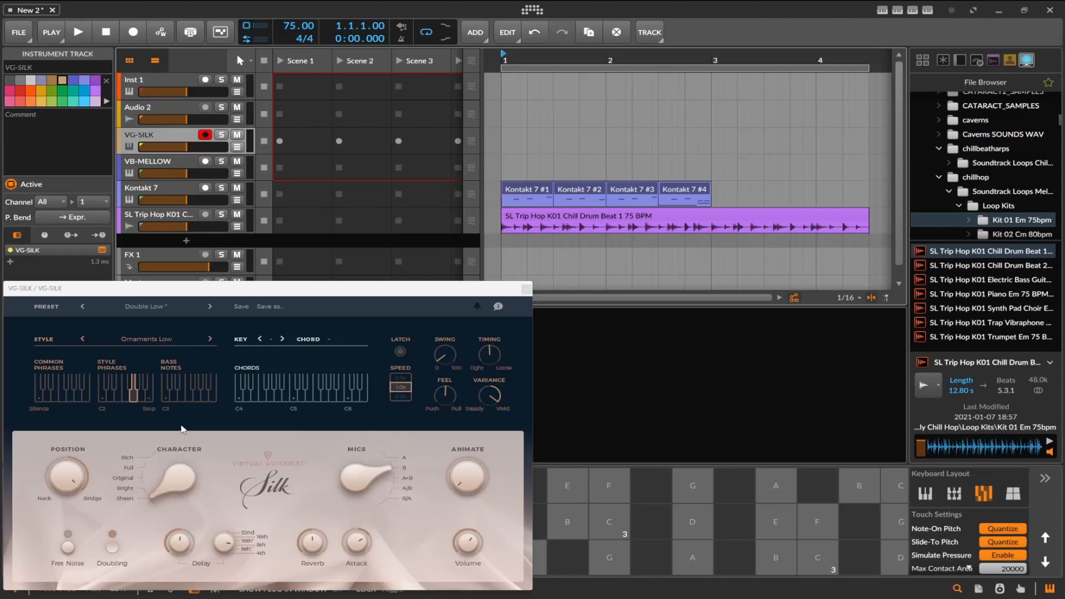
left_click(287, 400)
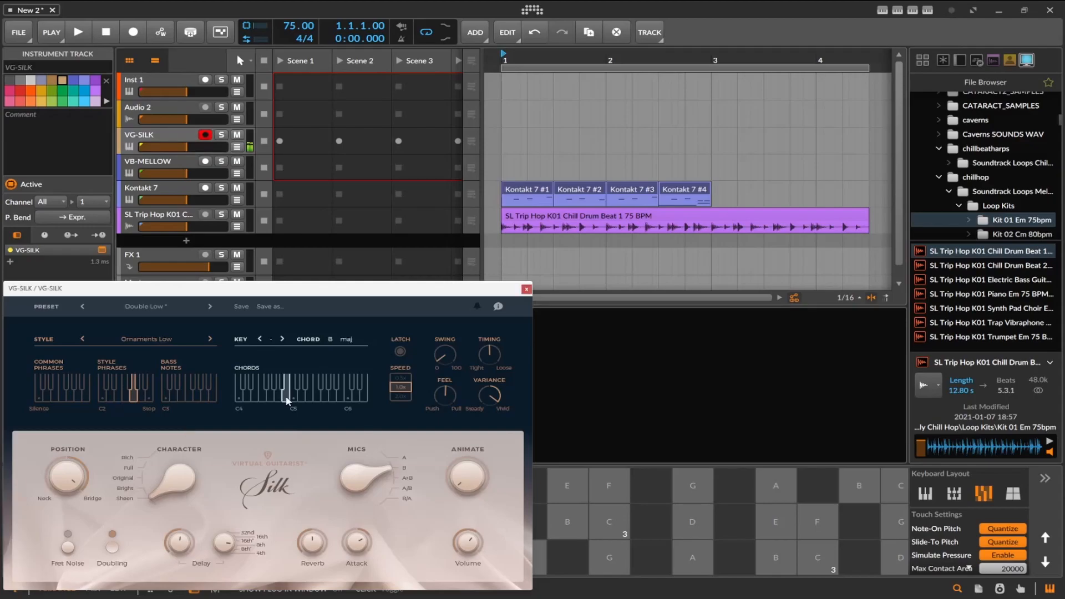
left_click(275, 400)
left_click(525, 289)
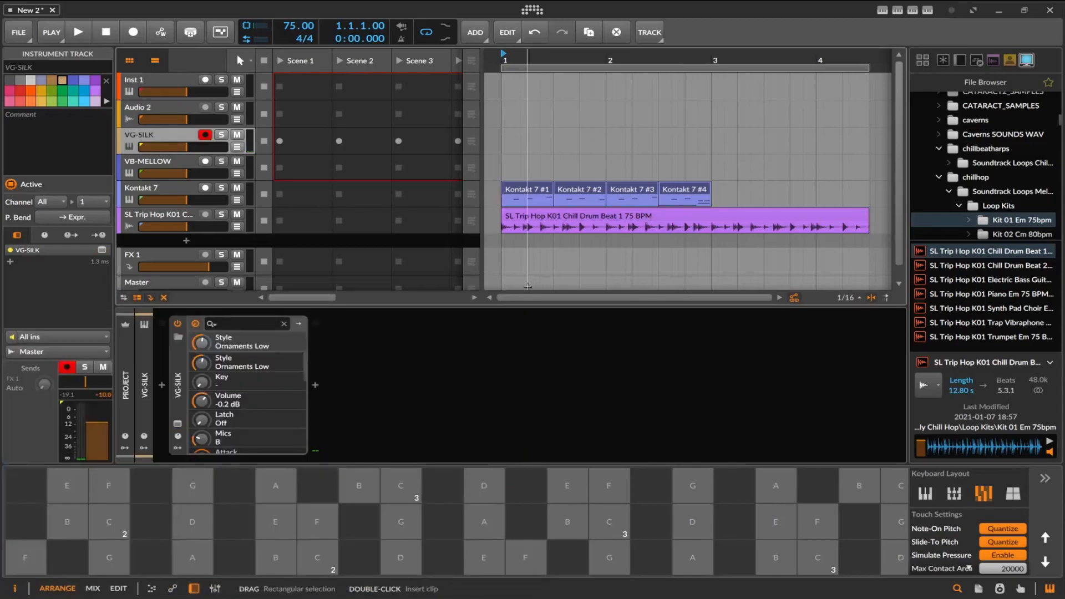
Play back the arrangement with the Kontakt 7 clips and the drum beat, and stop it.
left_click(76, 33)
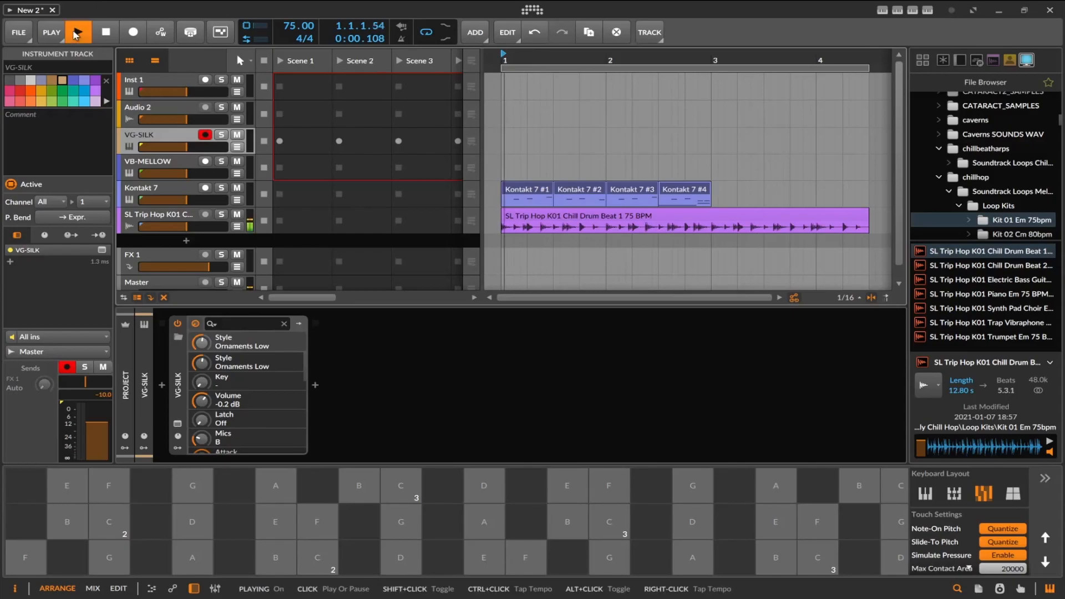
left_click(107, 33)
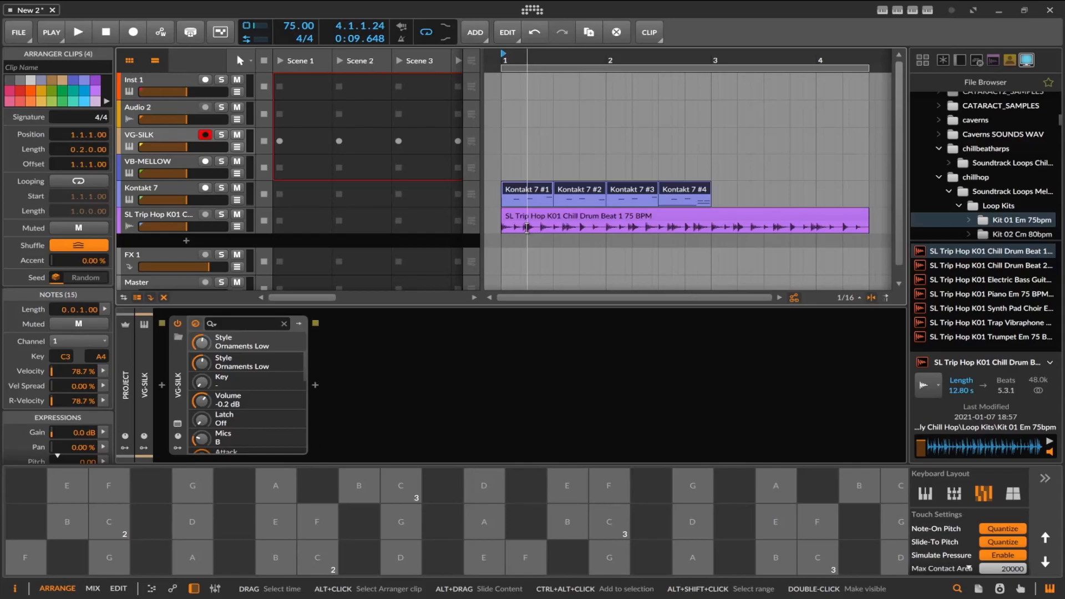
Mute the four Kontakt 7 clips in the arranger and play the drum beat on its own.
left_click(176, 190)
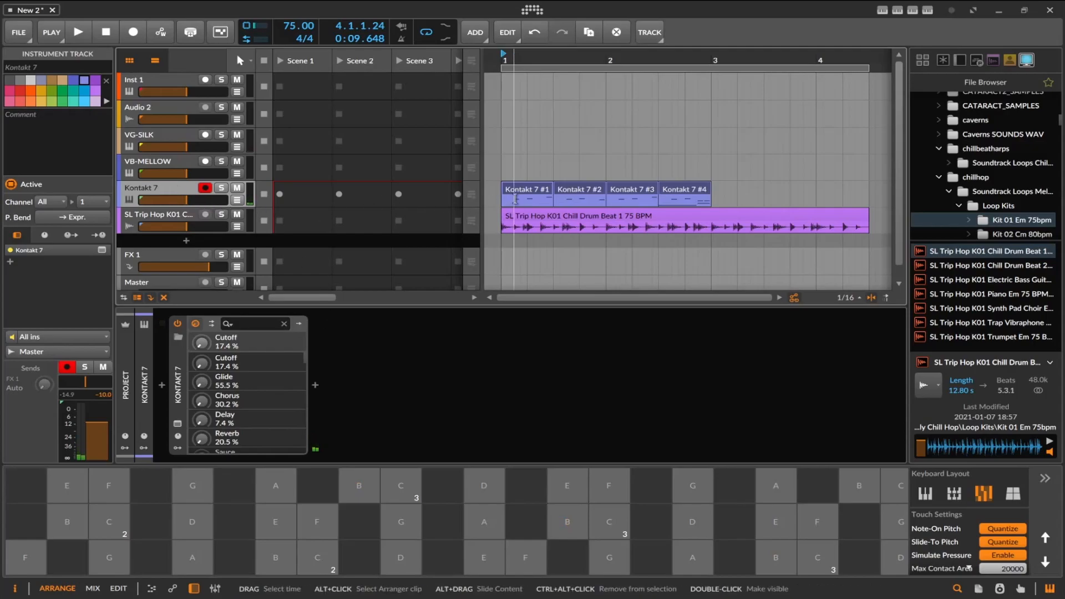
left_click(536, 192)
right_click(536, 191)
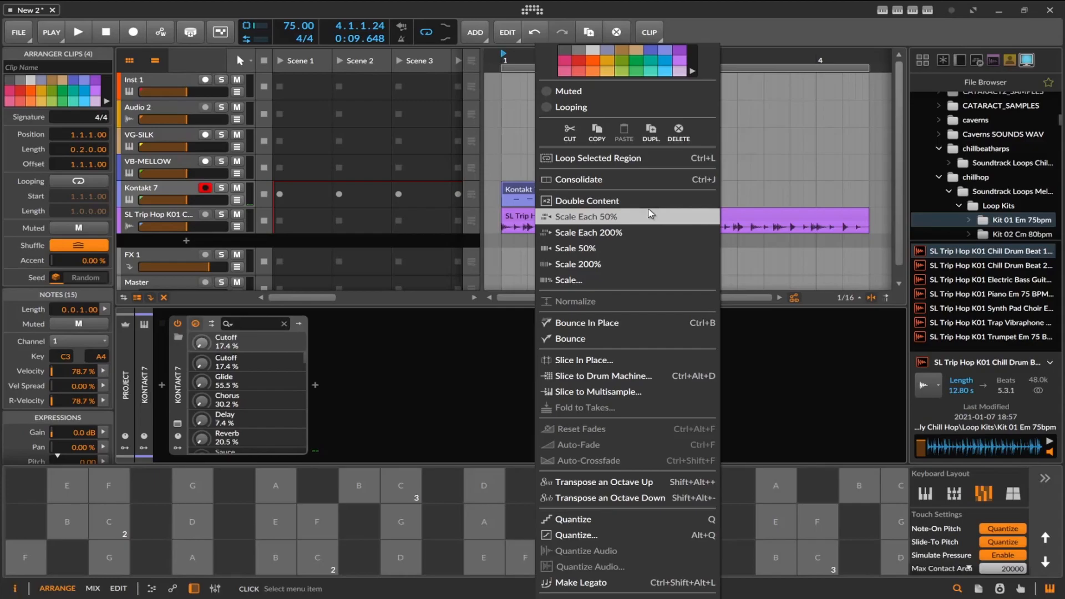
left_click(614, 92)
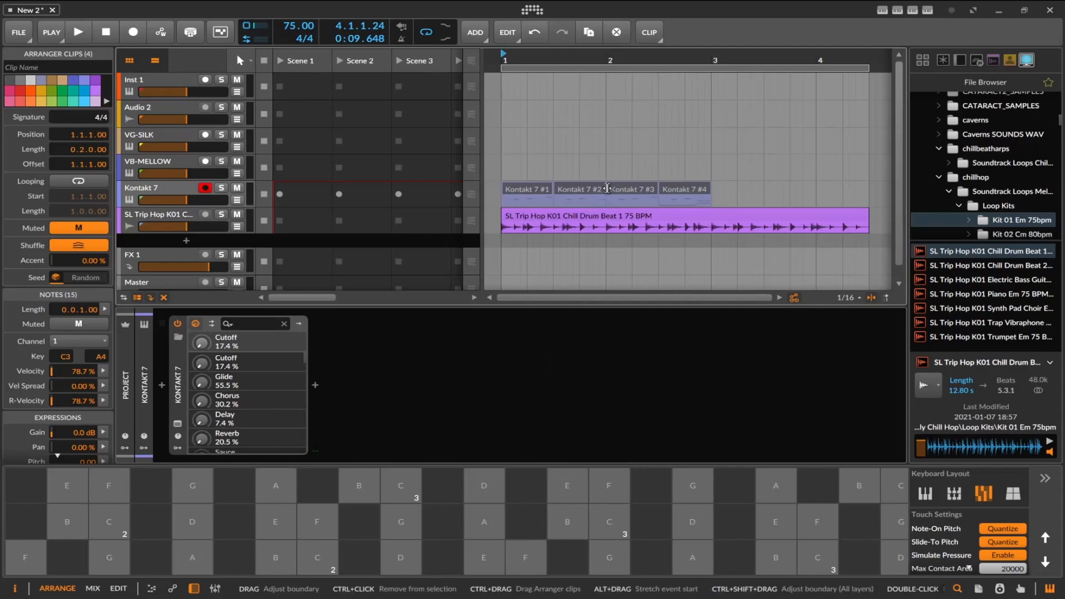
left_click(89, 35)
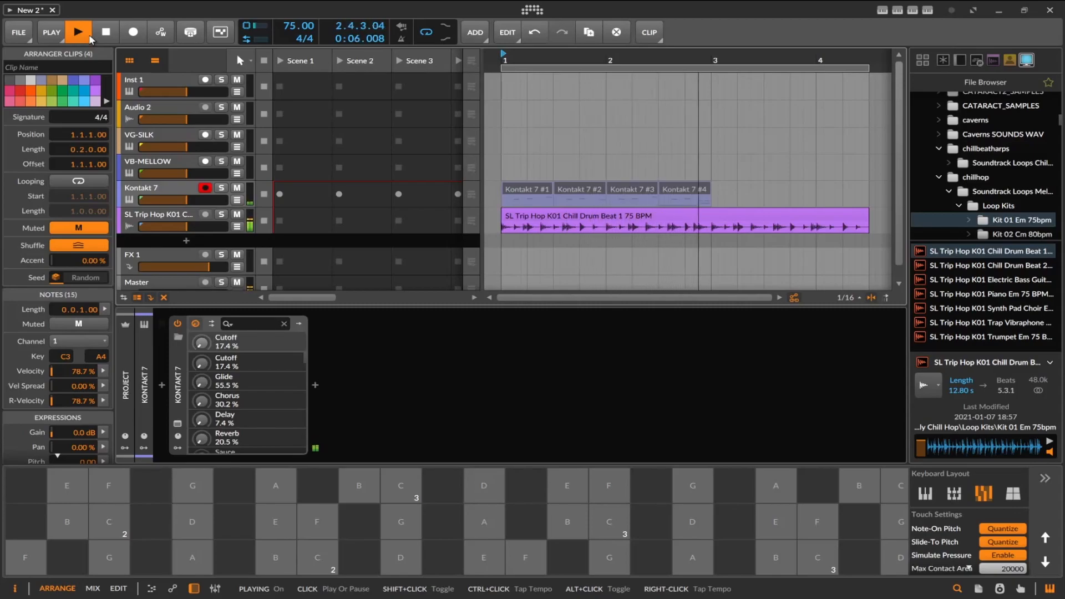
left_click(111, 31)
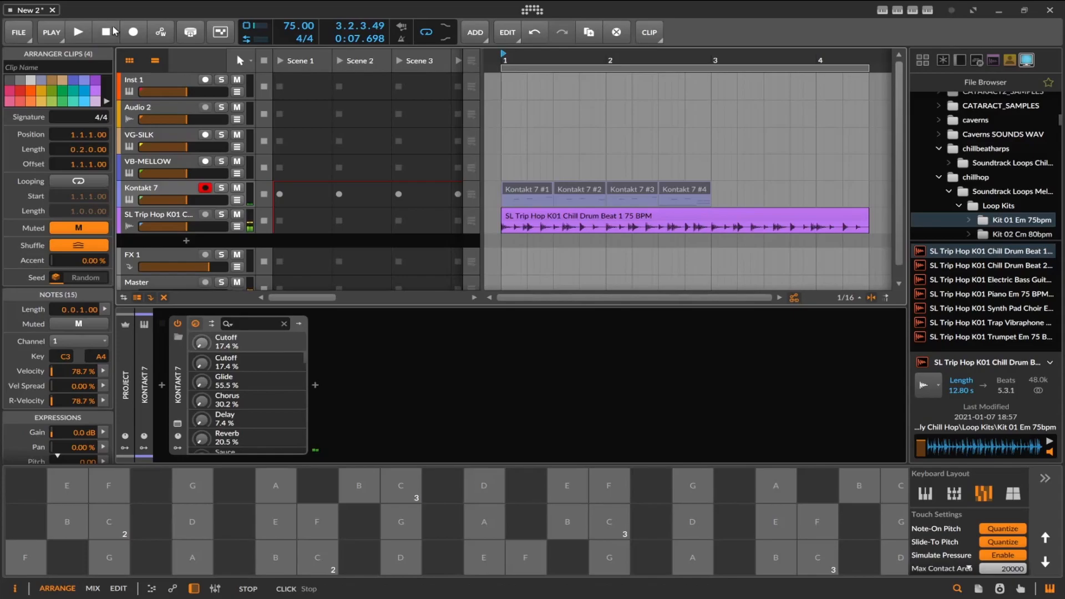
In Kontakt 7's Glaze instrument, set Sauce to 33.2%, Delay 20.1%, Chorus 54.8%, Cutoff 38.6%, Glide 44.4% and Balance to A 76 | 24 B.
left_click(143, 244)
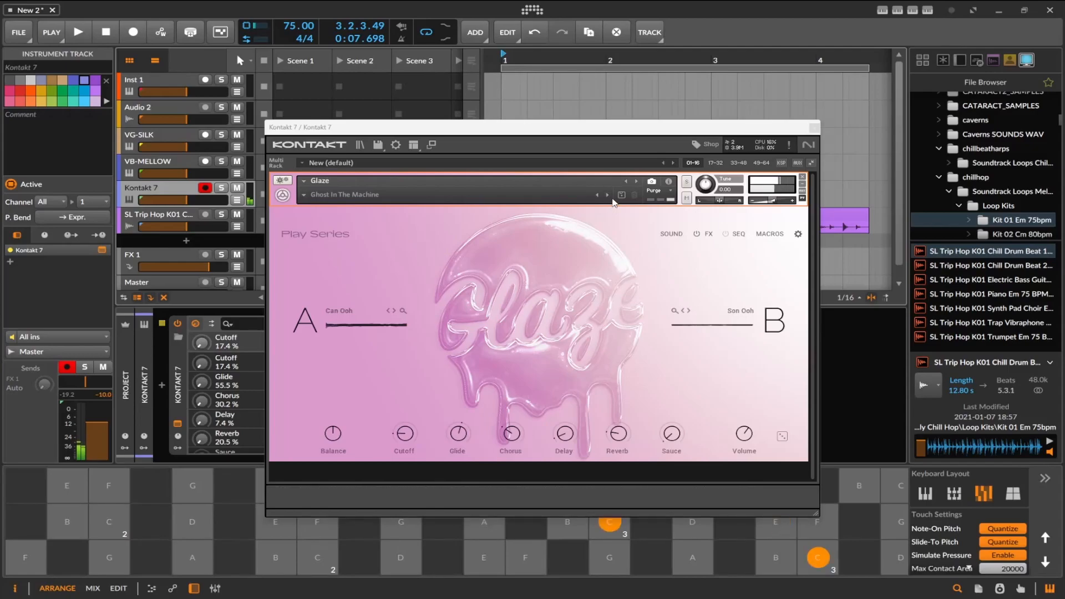
left_click_drag(676, 431, 682, 377)
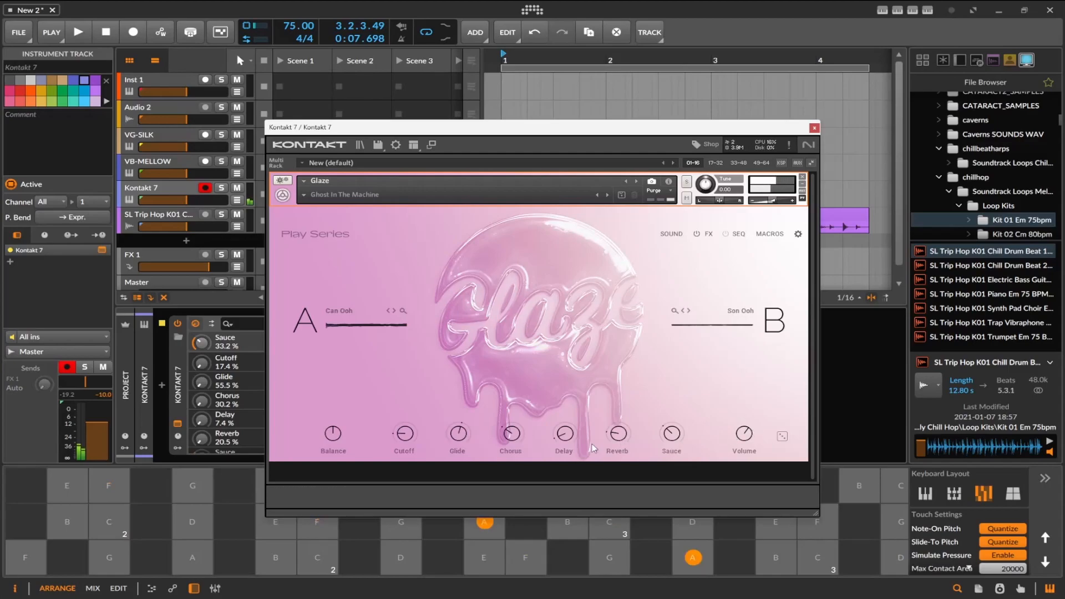
left_click_drag(571, 435, 570, 413)
left_click_drag(511, 433, 518, 397)
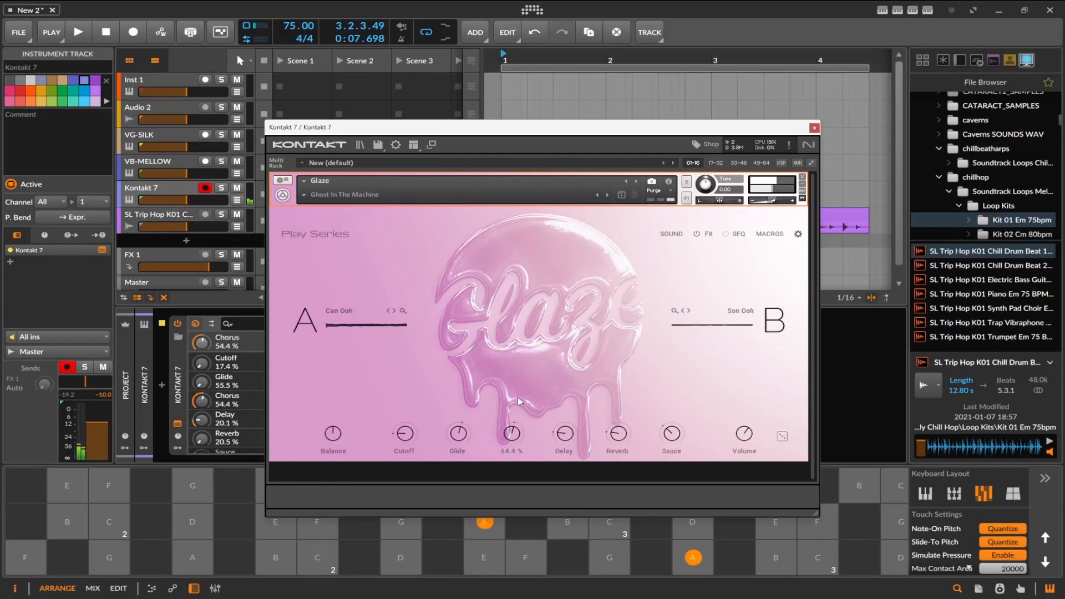
left_click_drag(404, 434, 407, 410)
left_click_drag(333, 433, 340, 420)
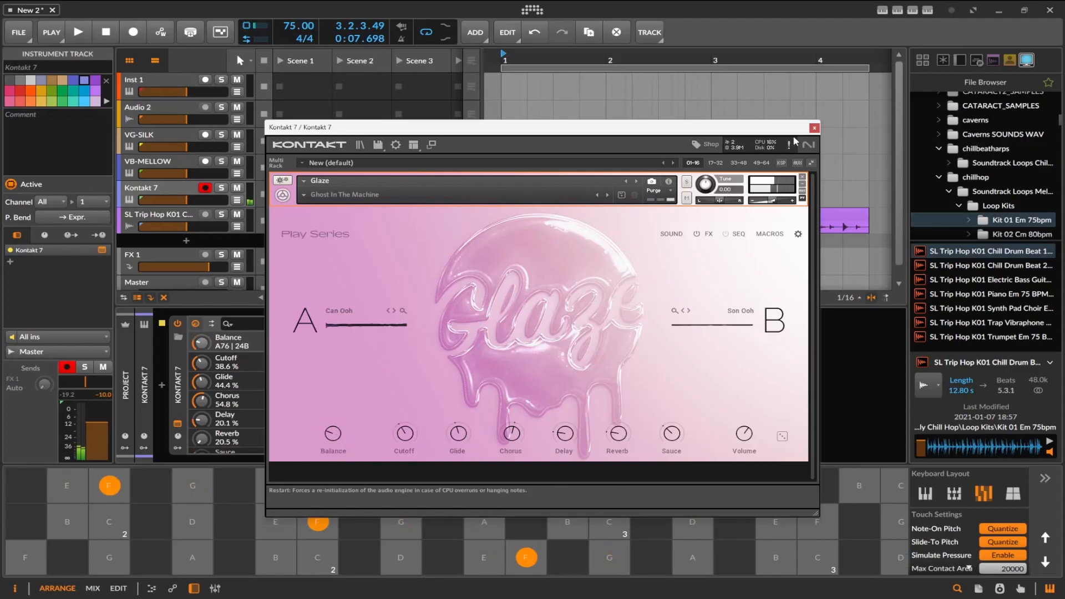
left_click(814, 128)
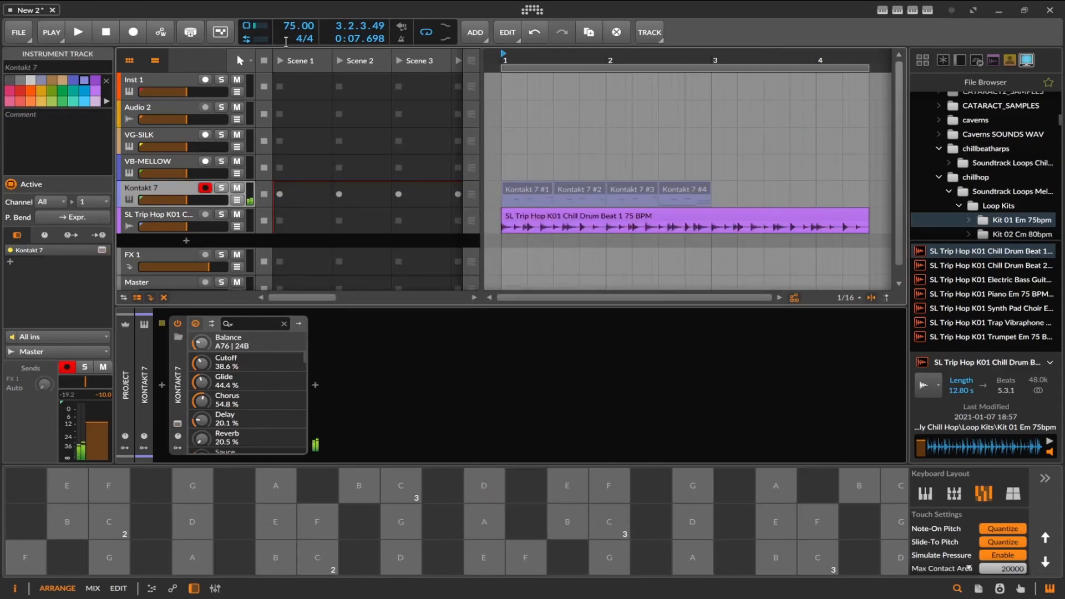
Unmute the four Kontakt 7 clips and play them together with the drum beat.
left_click(81, 33)
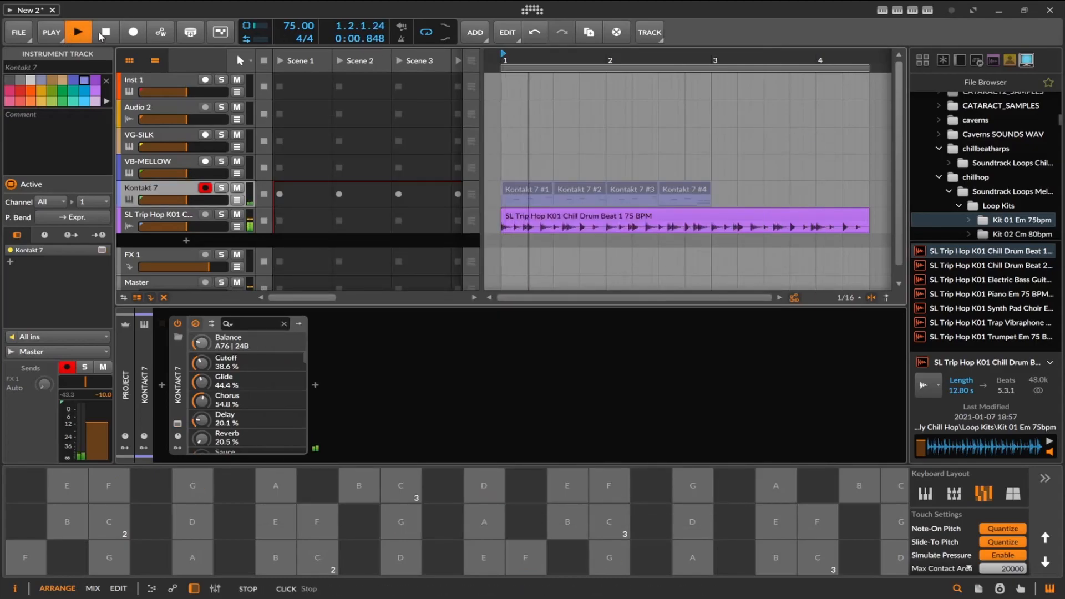
left_click(103, 33)
right_click(529, 188)
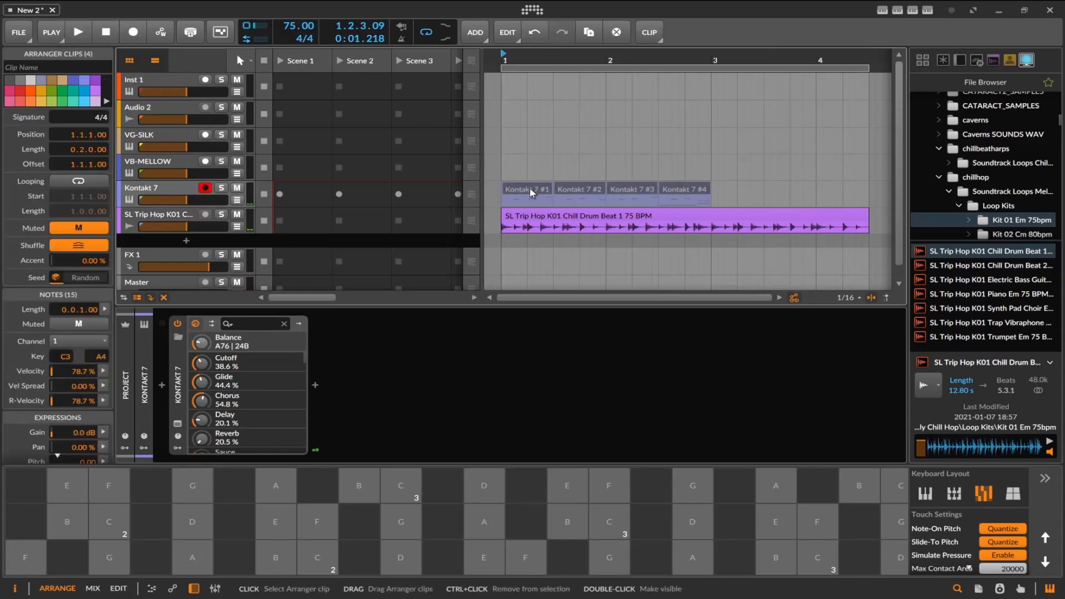
left_click(607, 91)
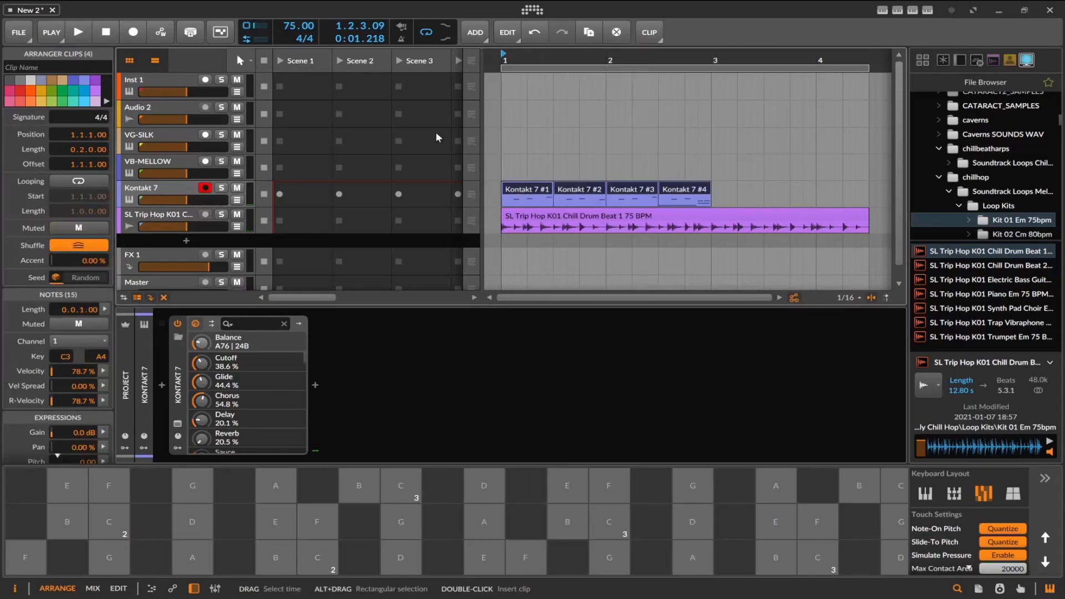
key("space")
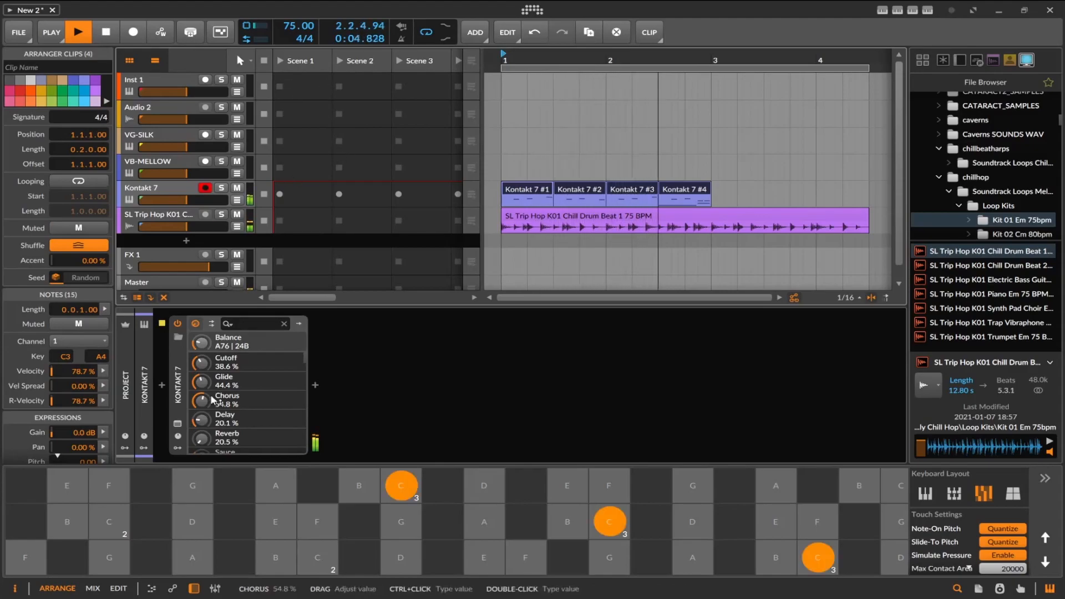
In the Glaze instrument, set Balance to A 47 | 53 B and Reverb to 48.5%, lower the Volume slightly, and stop playback.
key("ctrl+alt+p")
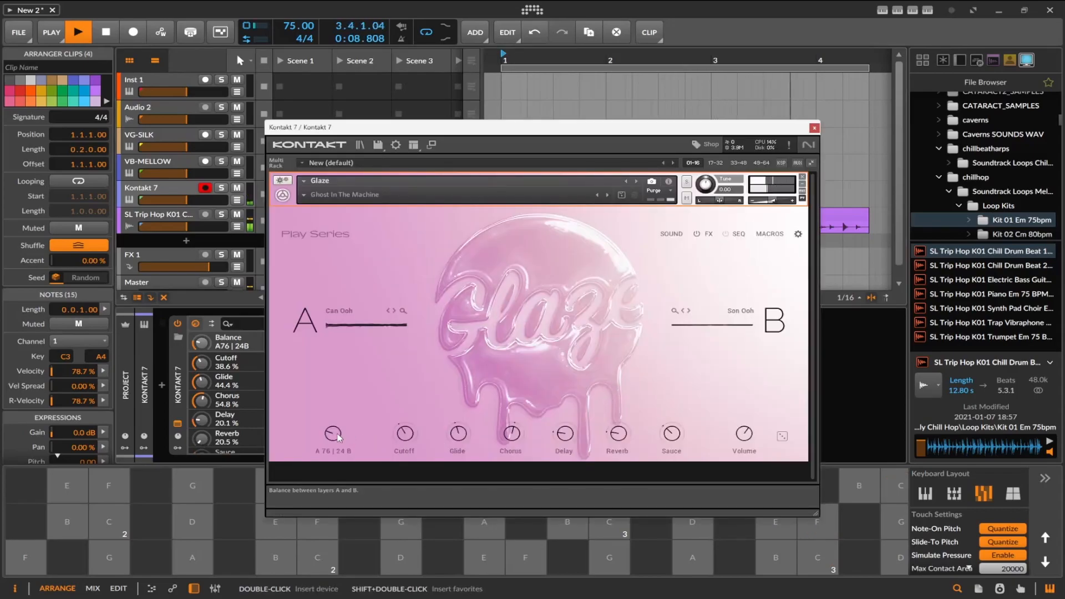
left_click_drag(338, 433, 342, 395)
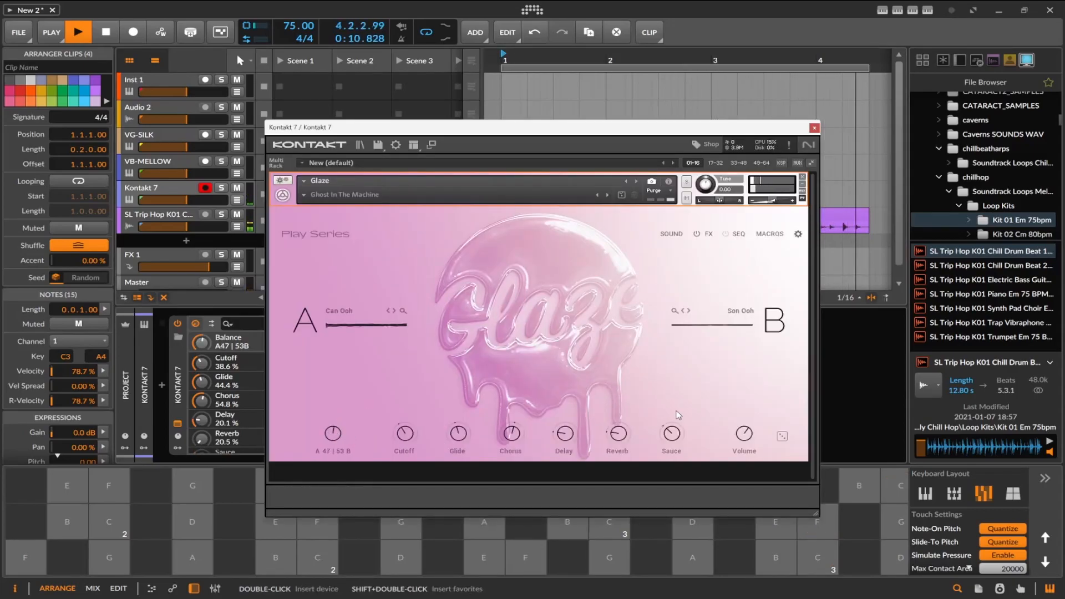
left_click_drag(745, 434, 747, 456)
left_click_drag(630, 427, 633, 397)
left_click(813, 129)
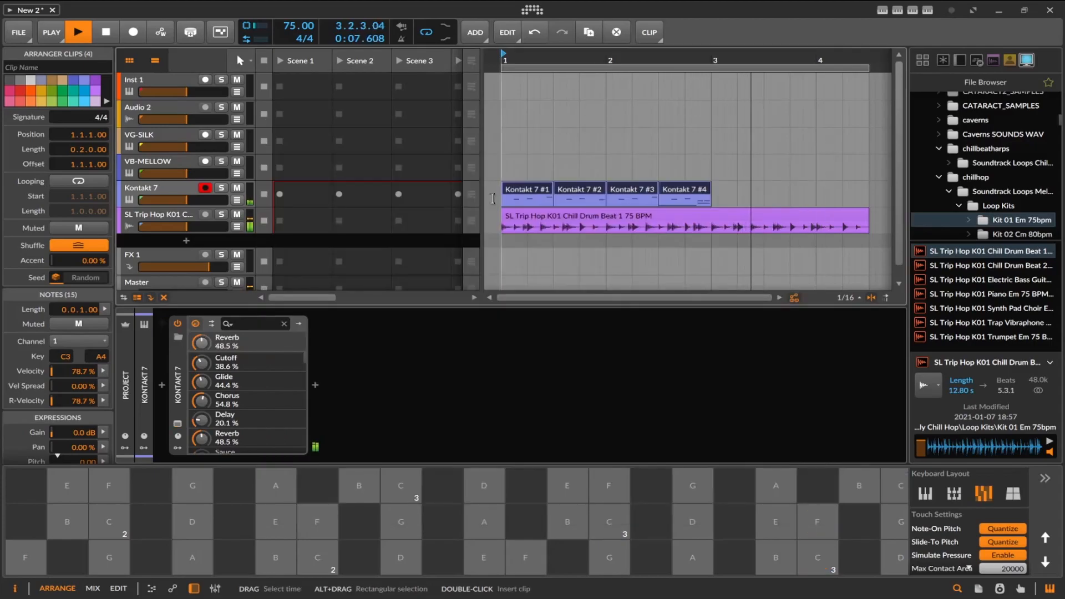
key("space")
Consolidate the four Kontakt 7 clips into a single two-bar clip.
right_click(688, 192)
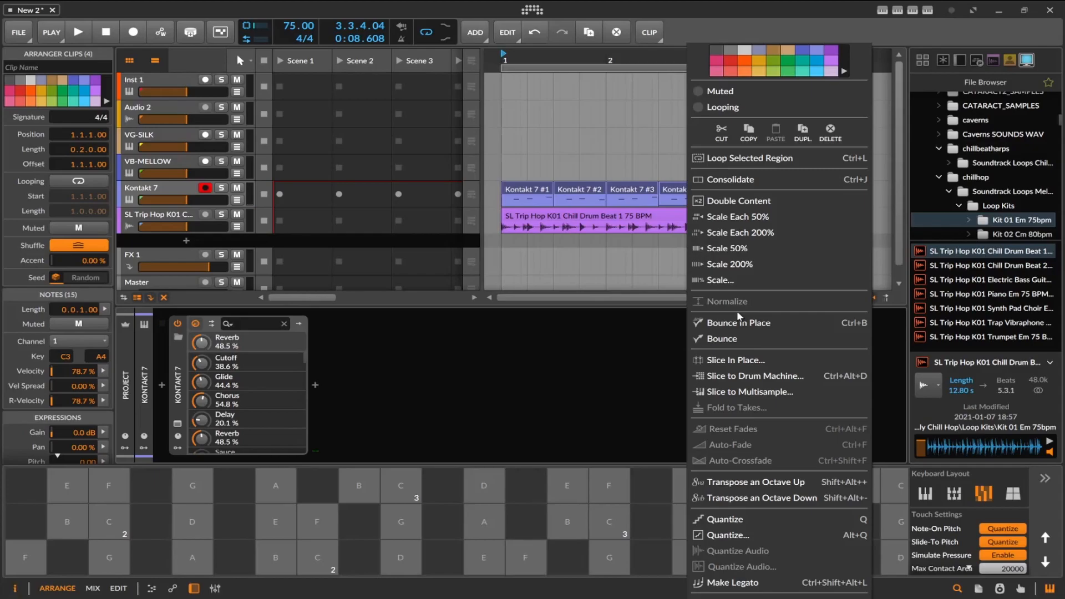
left_click(576, 191)
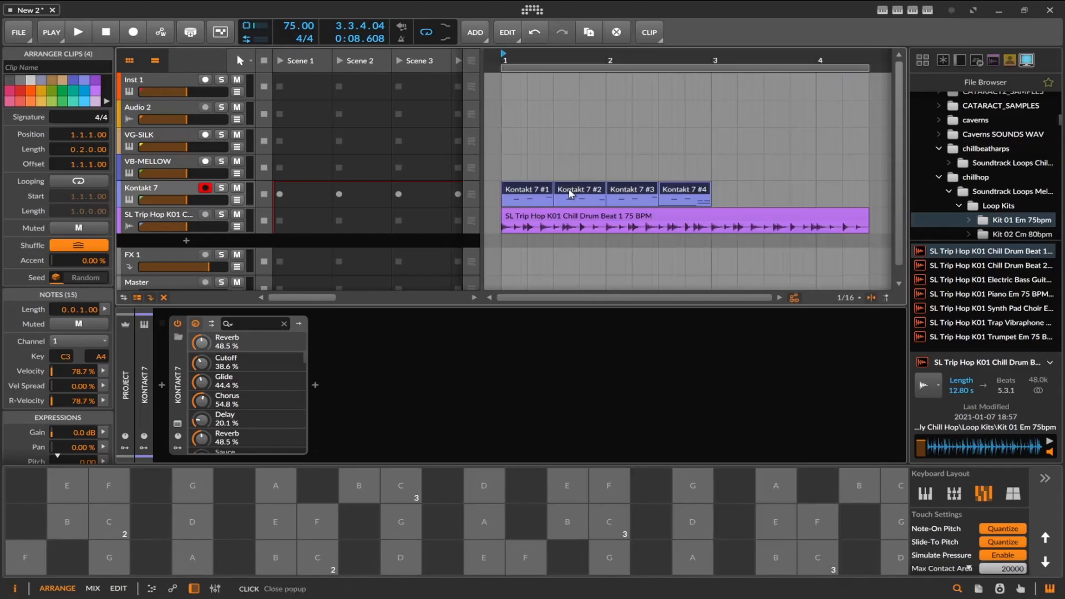
right_click(575, 191)
left_click(575, 191)
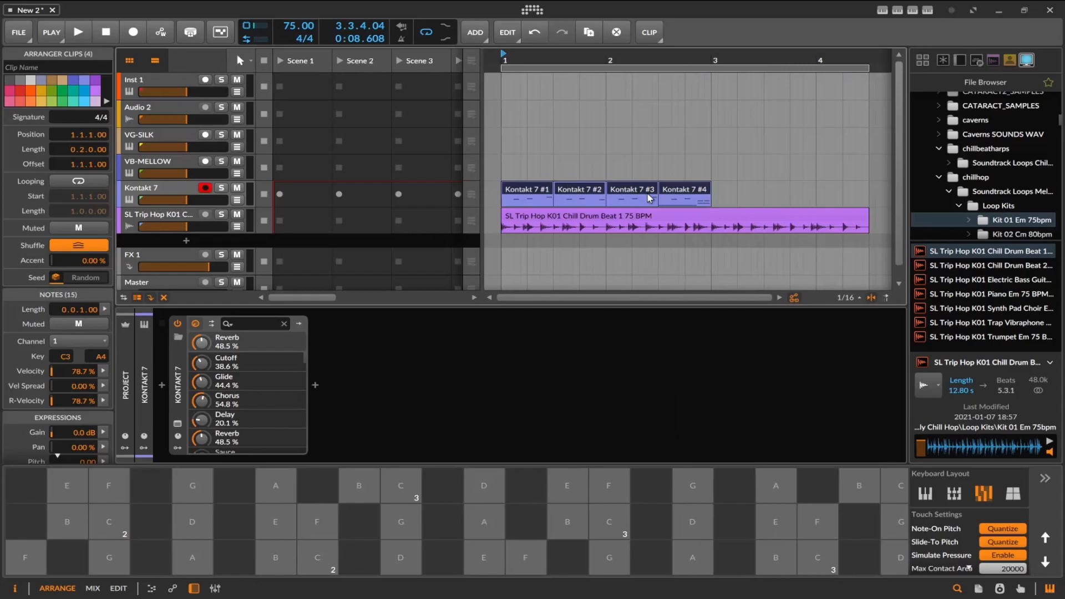
key("ctrl+j")
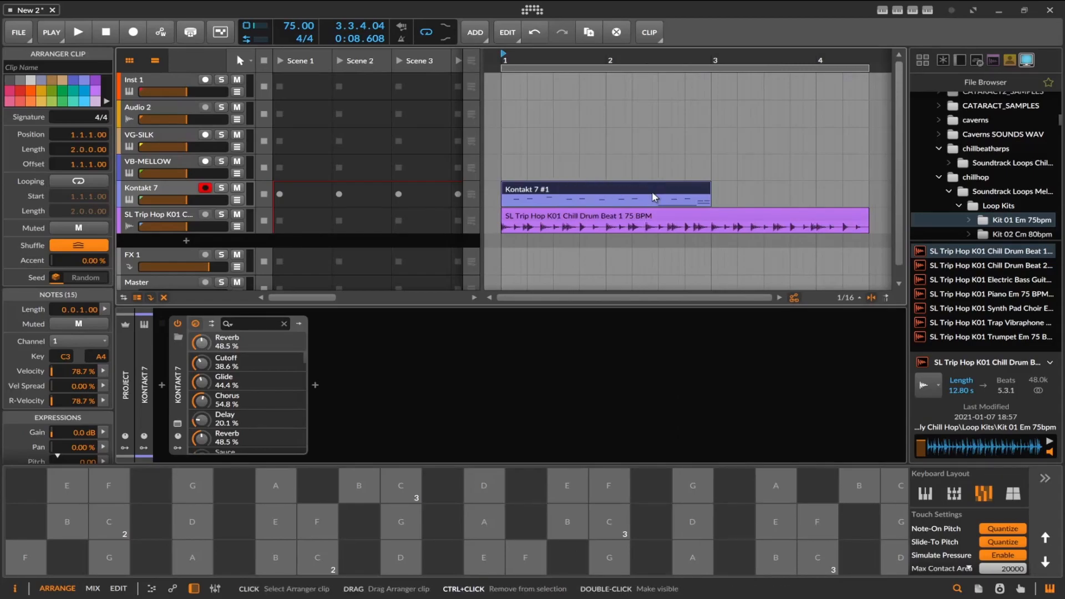
Split the Chill Drum Beat clip at bar 3 and delete the part after it.
left_click_drag(652, 194, 929, 195)
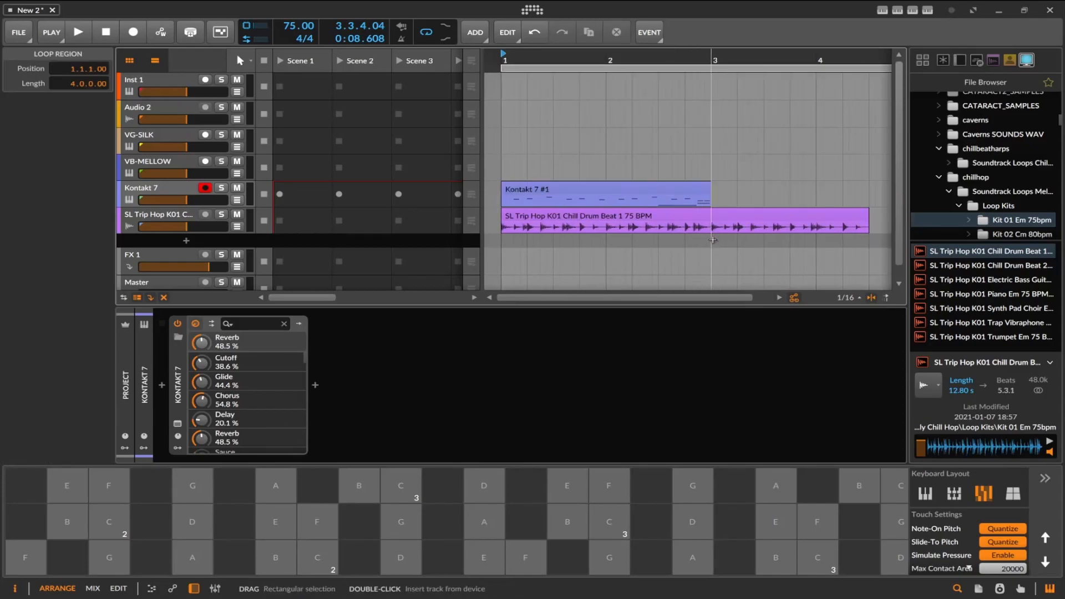
left_click_drag(686, 294, 708, 294)
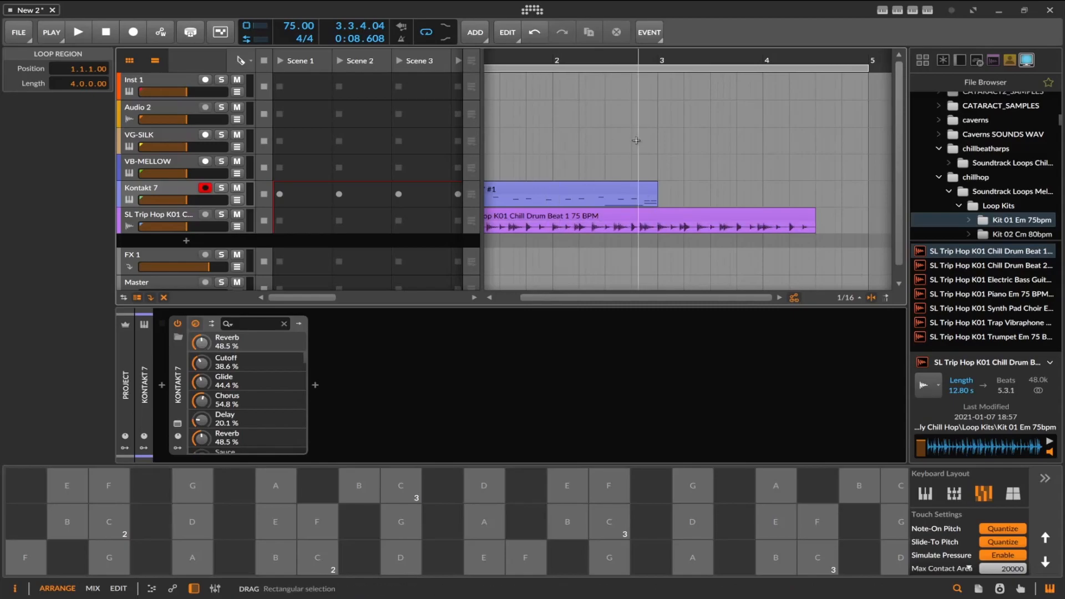
left_click(659, 219)
key("1")
key("Delete")
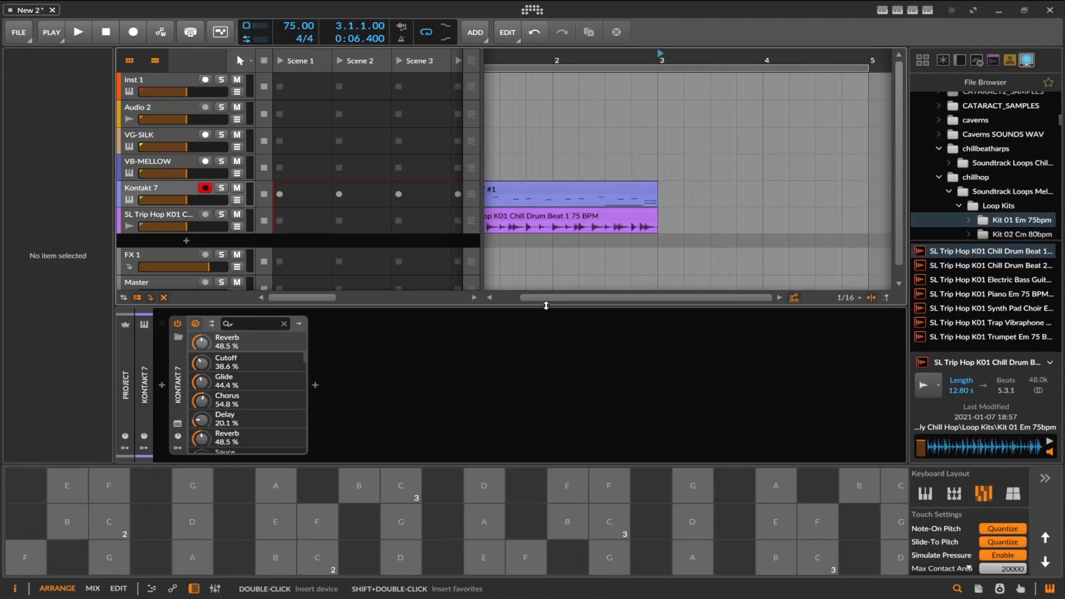
Copy the two-bar Kontakt 7 clip and the drum beat clip together to bar 3.
left_click_drag(519, 298, 488, 300)
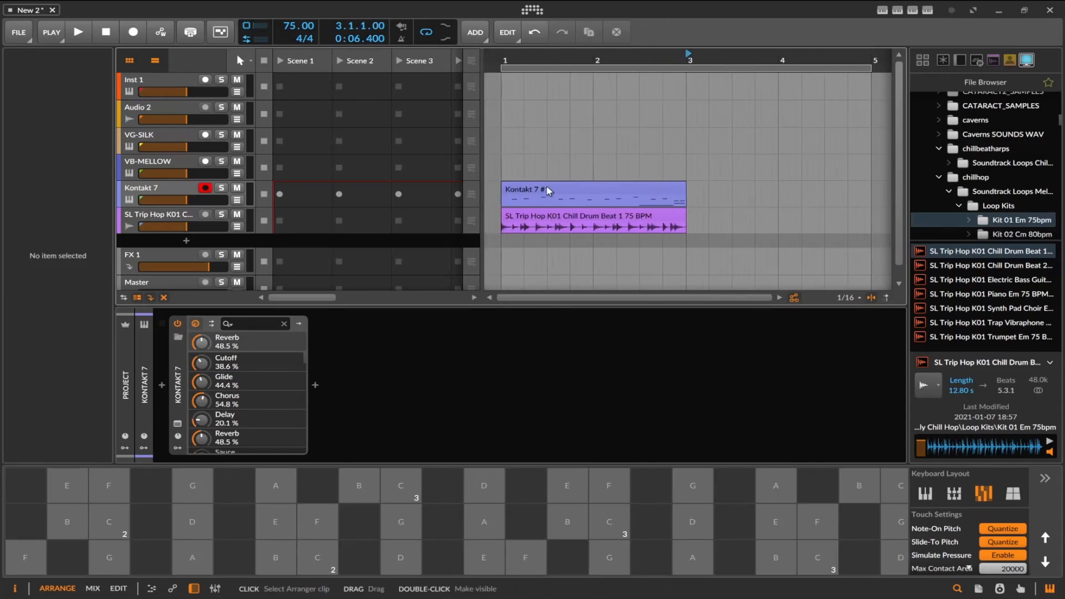
left_click_drag(523, 159, 649, 250)
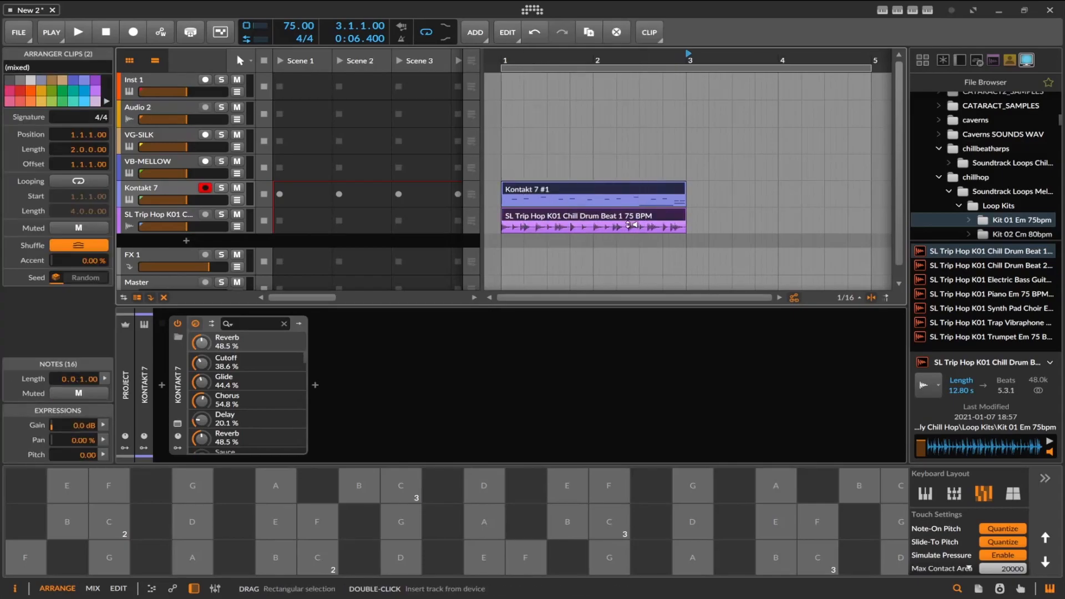
left_click_drag(598, 220, 783, 223)
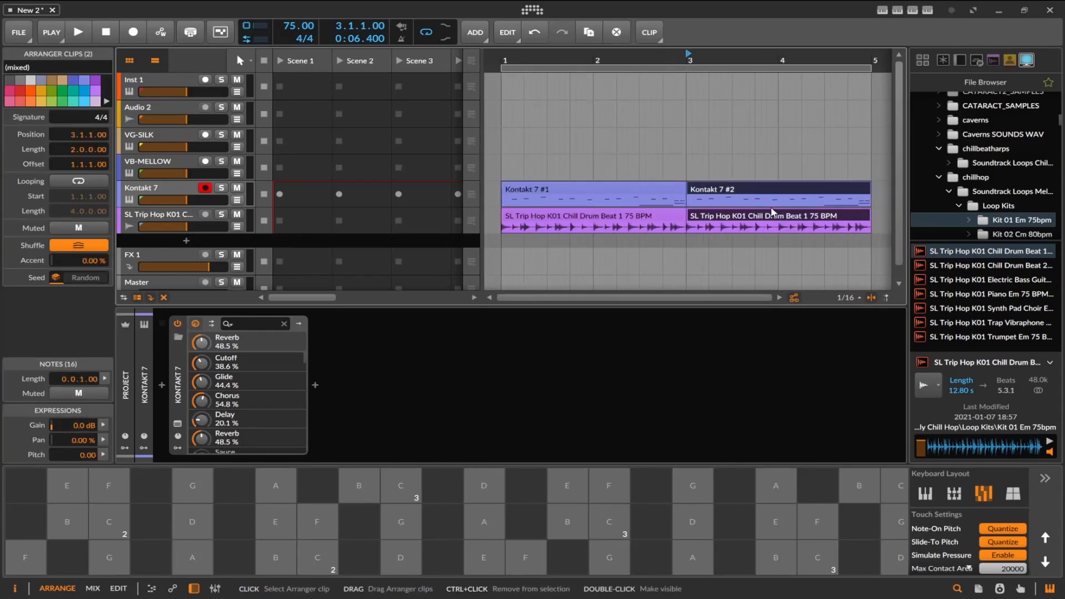
Join the two Chill Drum Beat clips into one four-bar clip.
left_click(658, 215, "ctrl")
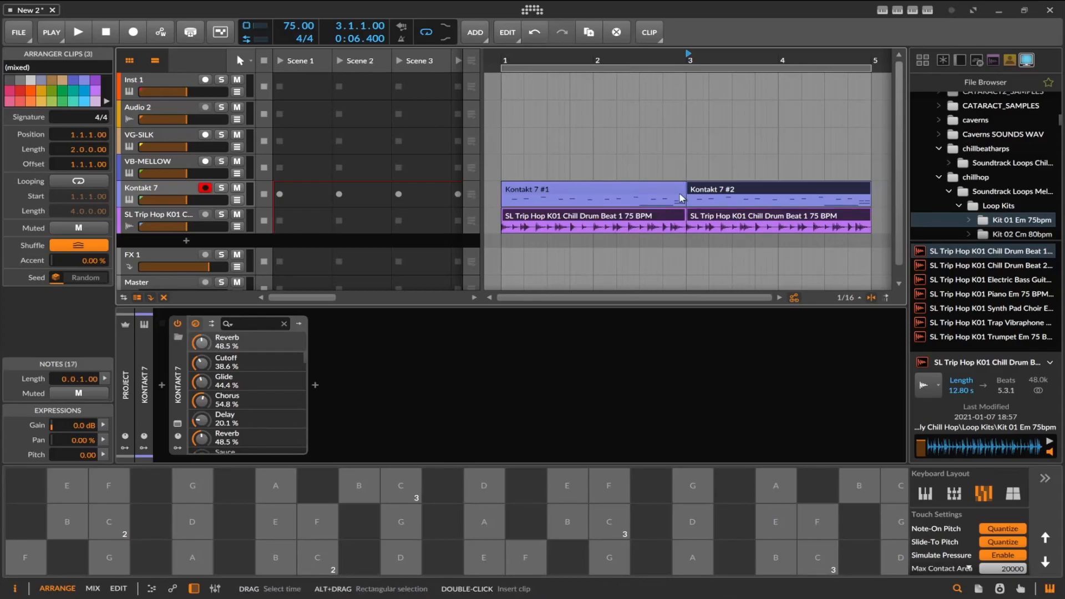
left_click(707, 216)
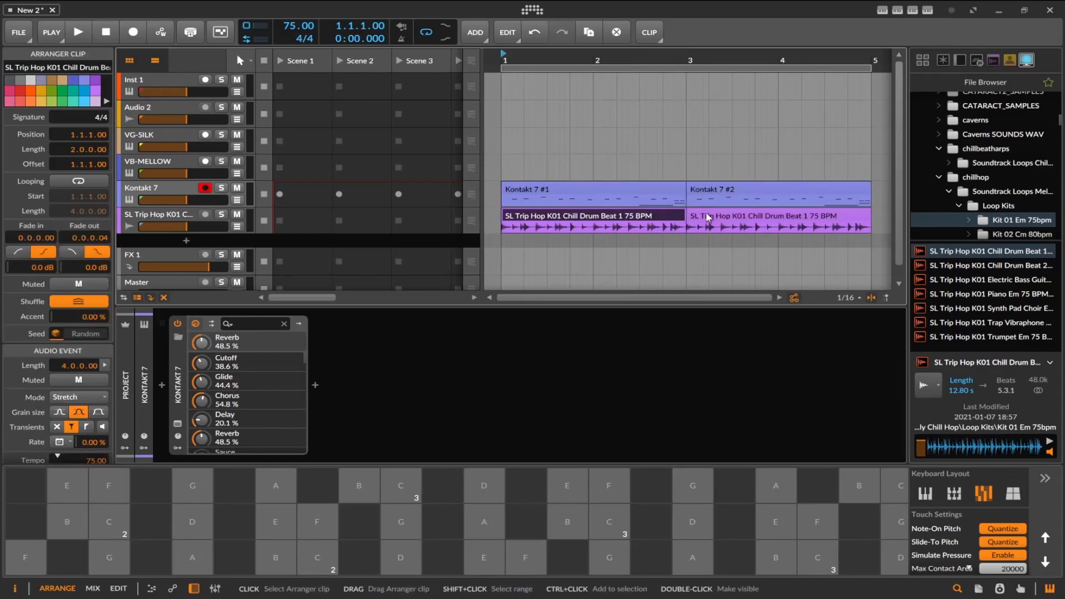
left_click(670, 220, "ctrl")
key("ctrl+j")
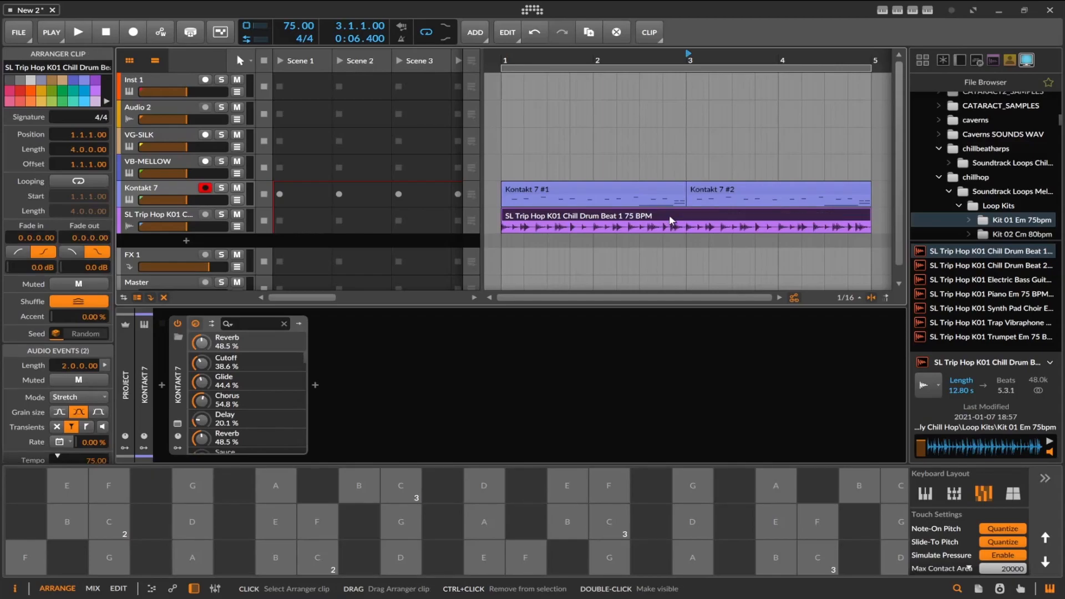
In the second Kontakt 7 clip, move the five short notes from 2.1.3 onward to A4, G4, F4, C4 and G4.
left_click(741, 194)
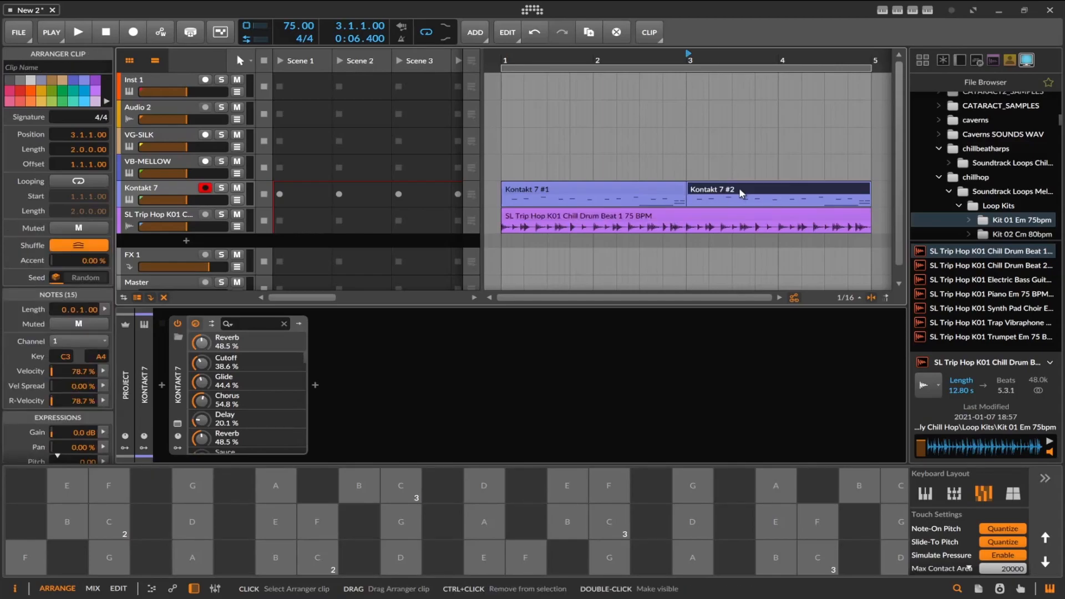
double_click(818, 194)
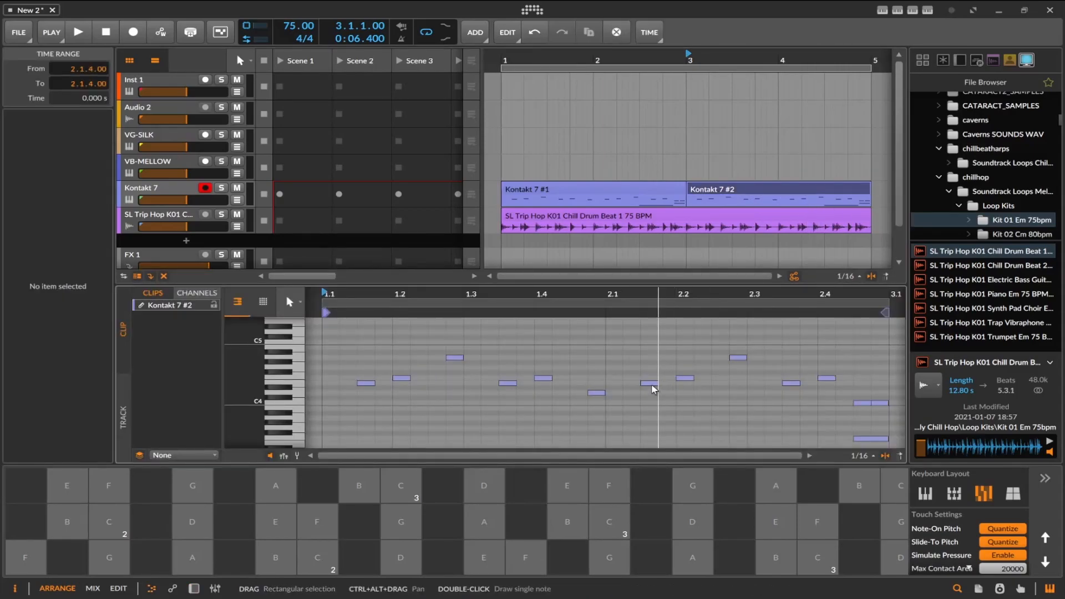
left_click(648, 384)
left_click_drag(650, 390, 650, 400)
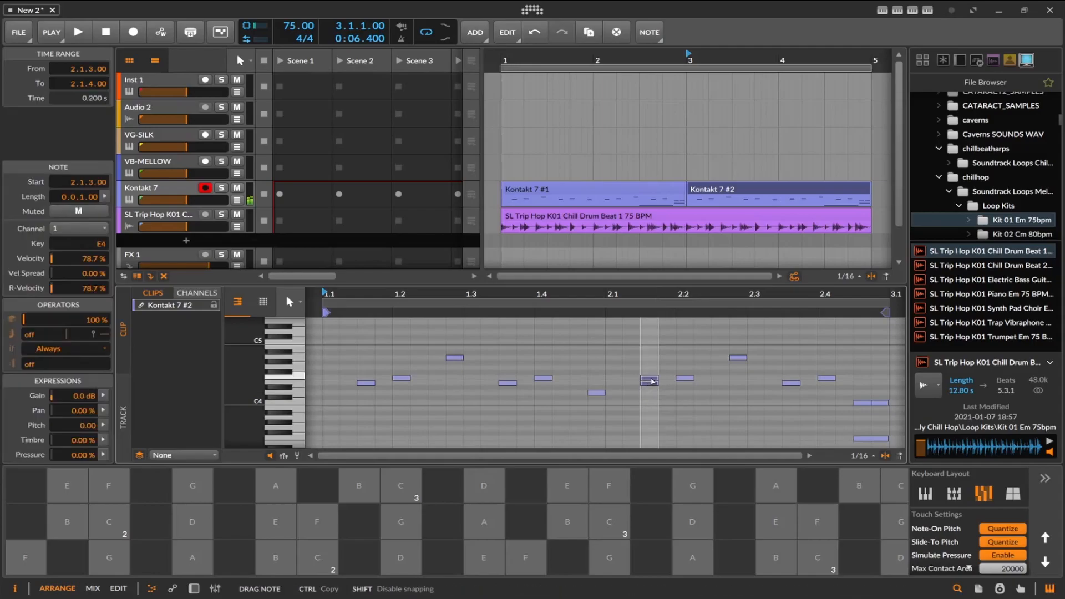
left_click_drag(655, 360, 830, 368)
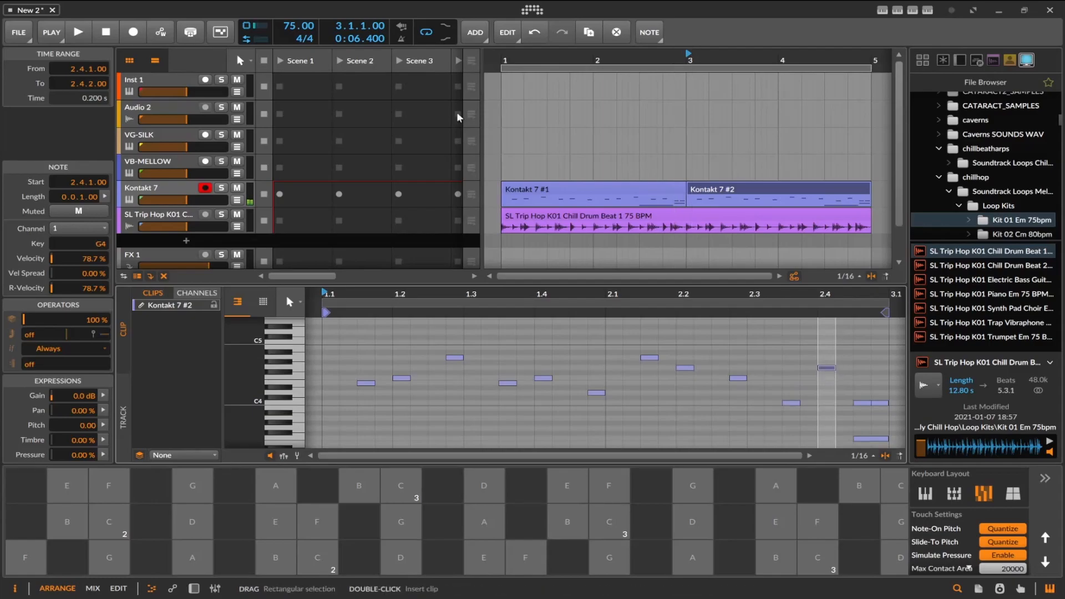
Play the four-bar arrangement to hear the varied vocal melody, select the first Kontakt 7 clip and stop playback.
left_click(79, 35)
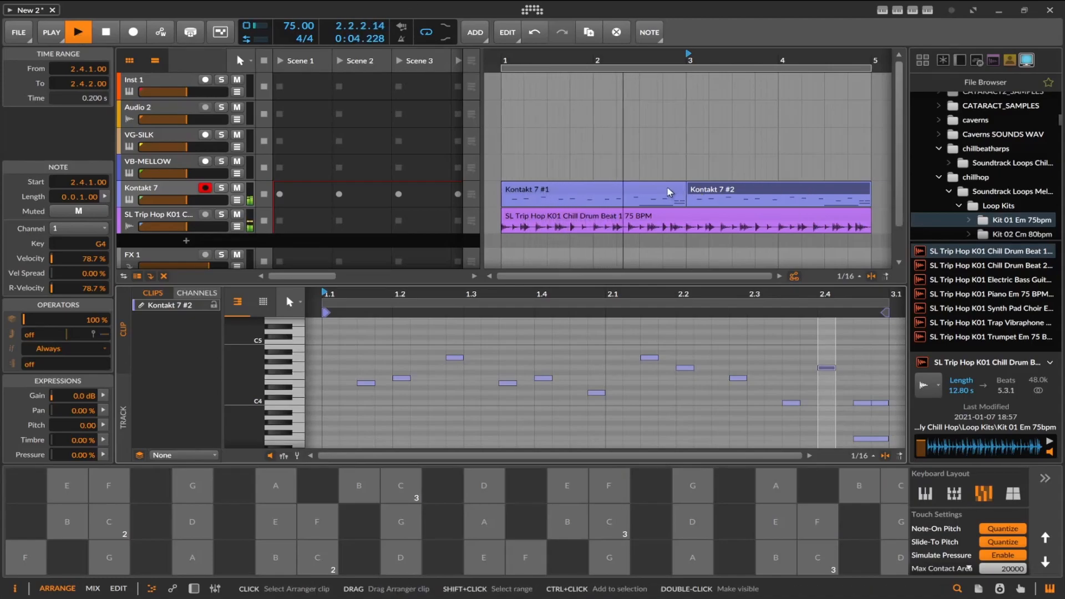
scroll(670, 333, "down", 3)
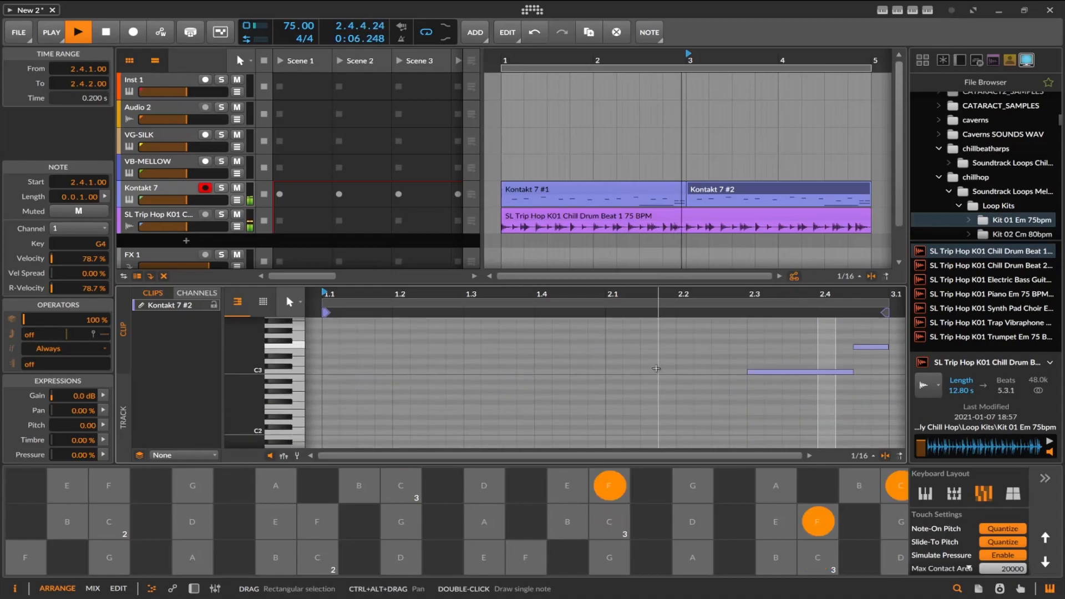
left_click(632, 190)
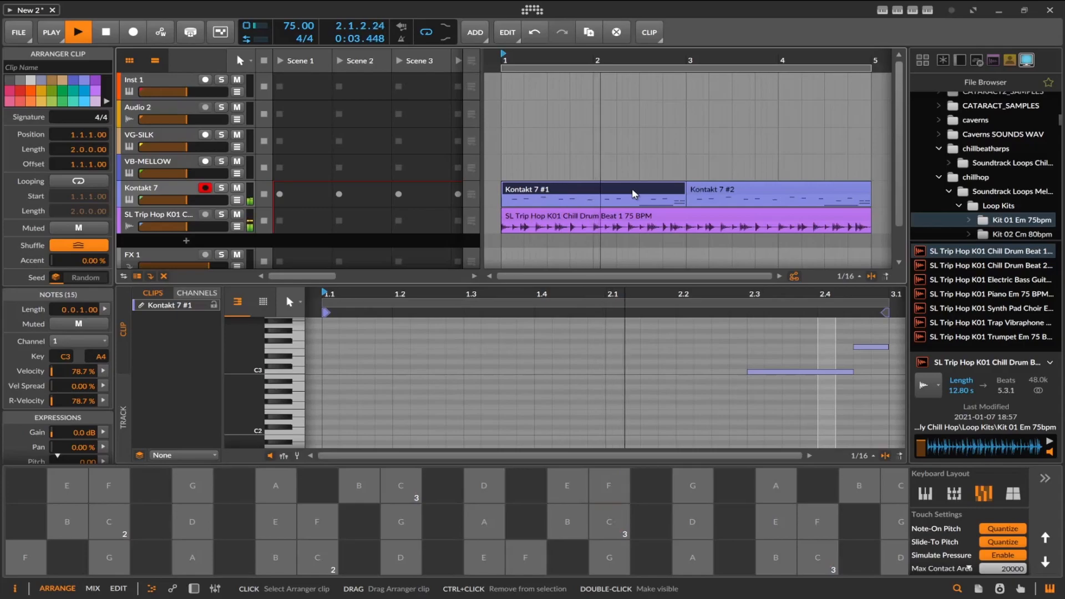
key("space")
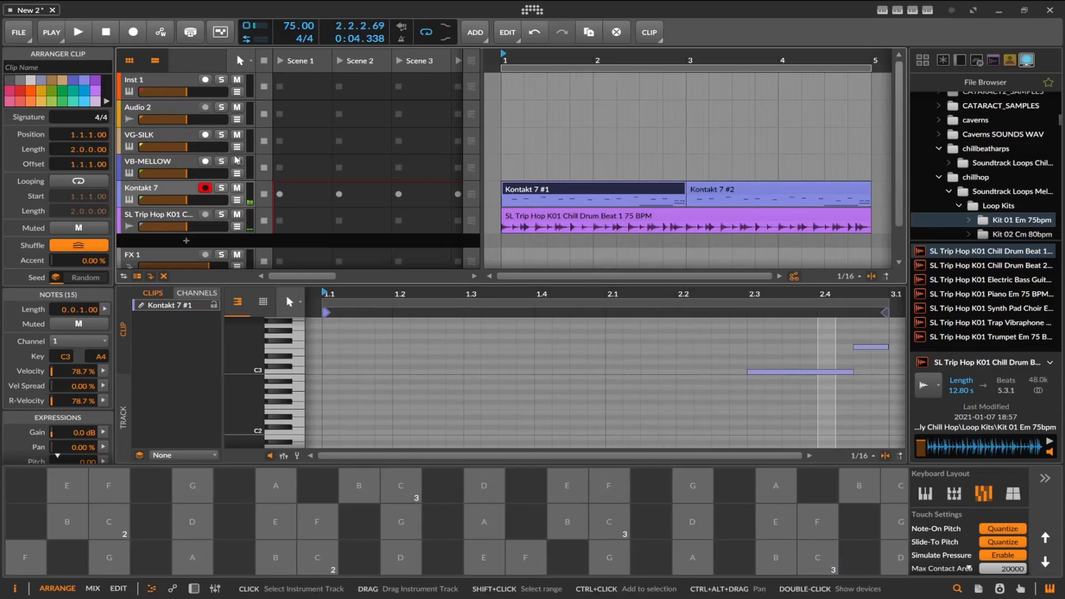
Select the VG-SILK track, show its device chain, and audition the guitar along with the arrangement.
left_click(170, 143)
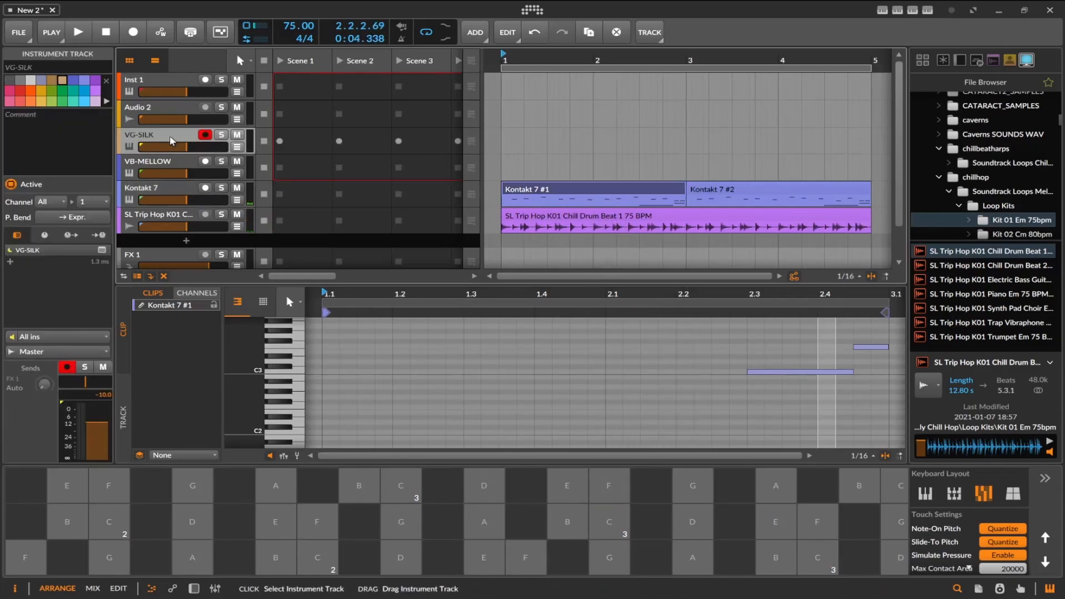
left_click(193, 589)
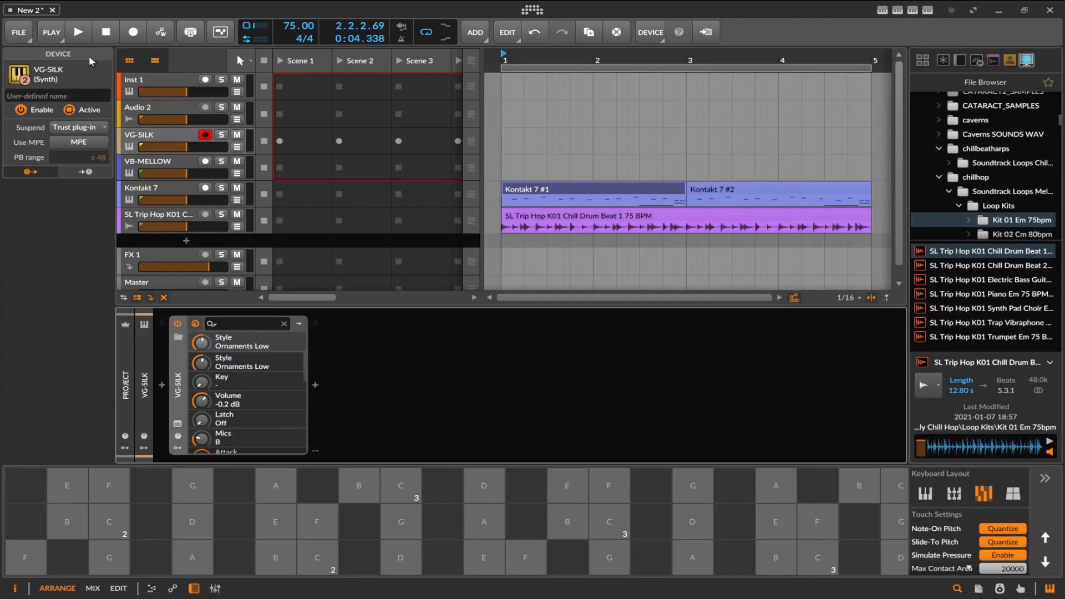
left_click(70, 37)
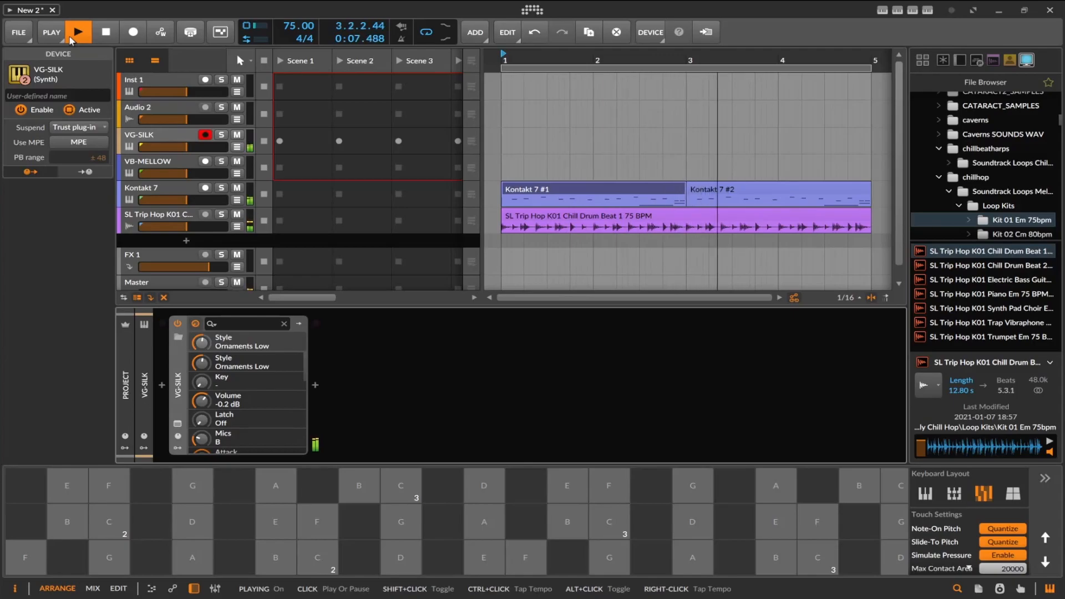
left_click(117, 33)
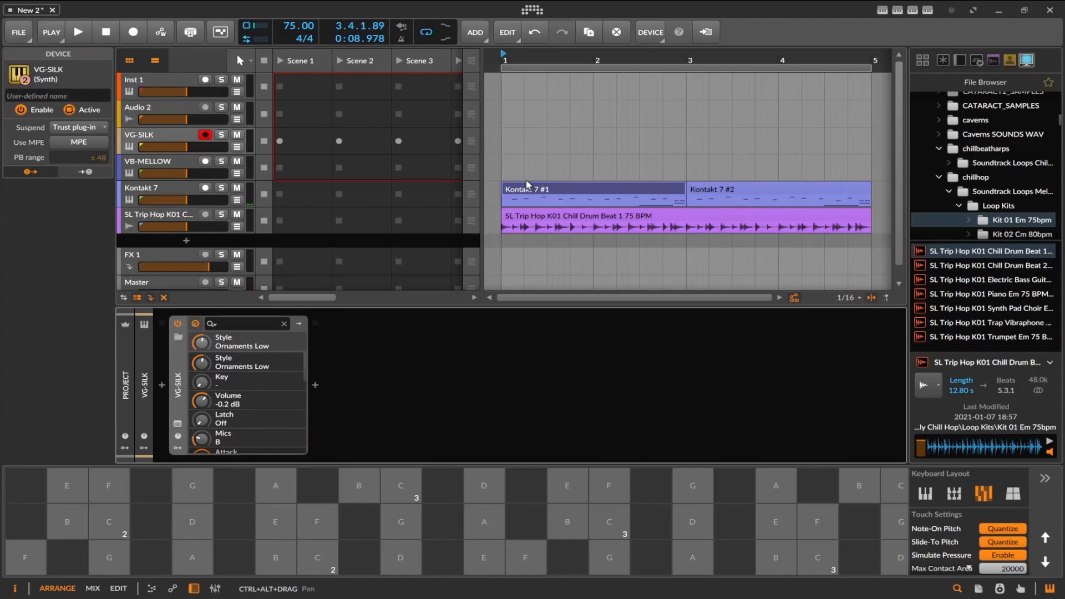
Copy both Kontakt 7 clips onto the VG-SILK track at bars 1 and 3, and play the arrangement.
left_click(545, 189)
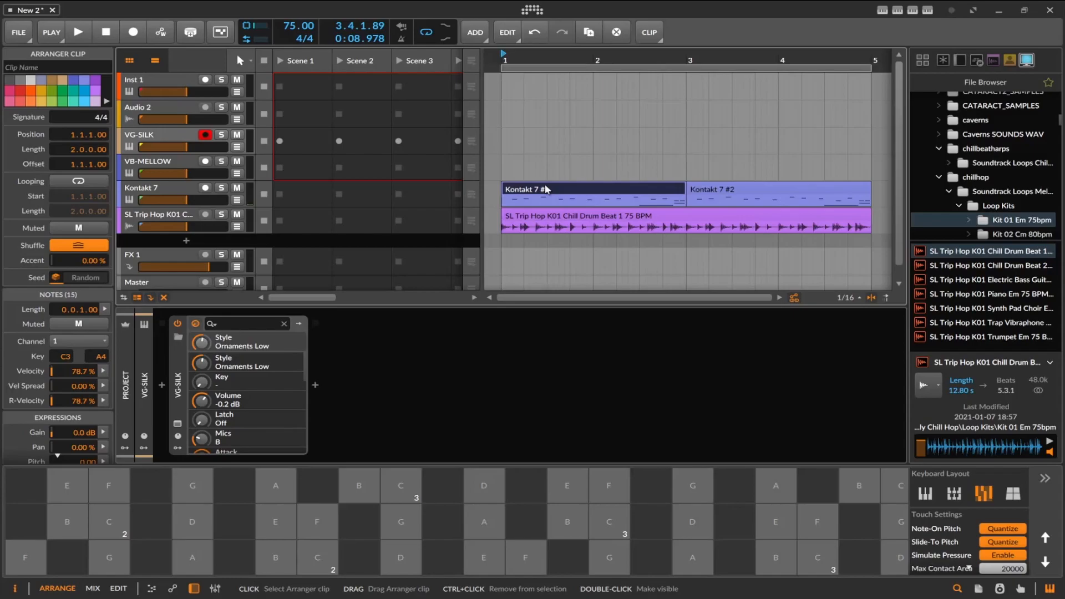
left_click_drag(546, 188, 544, 141)
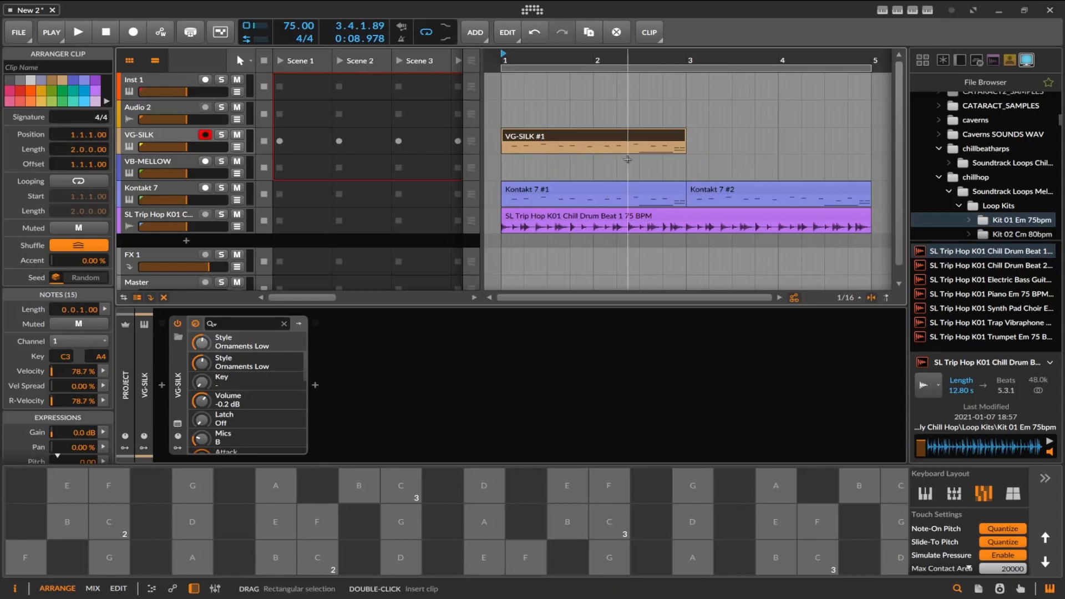
key("space")
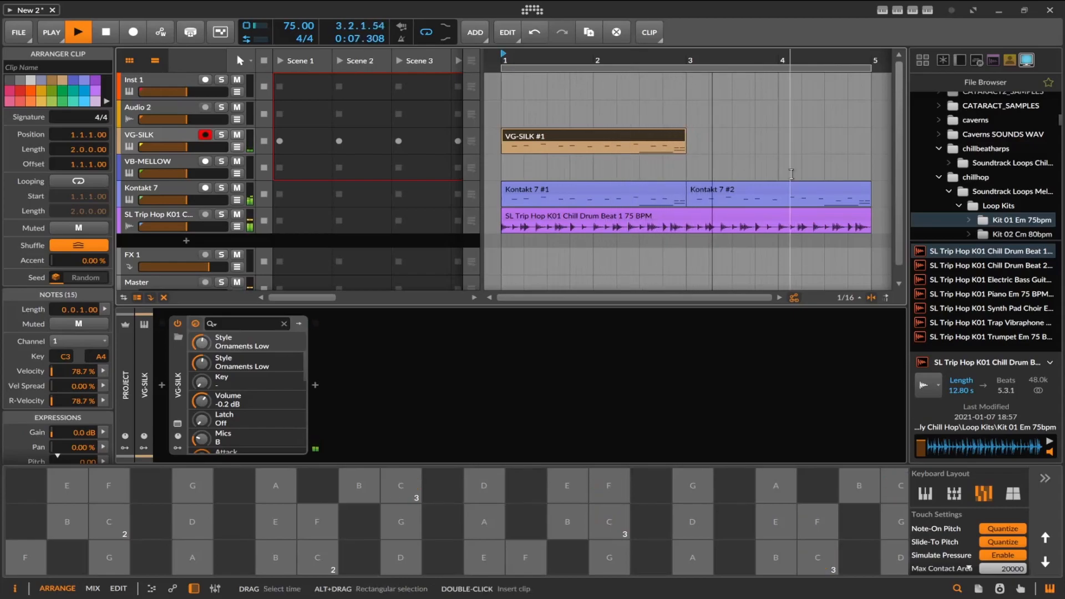
left_click_drag(750, 185, 748, 146)
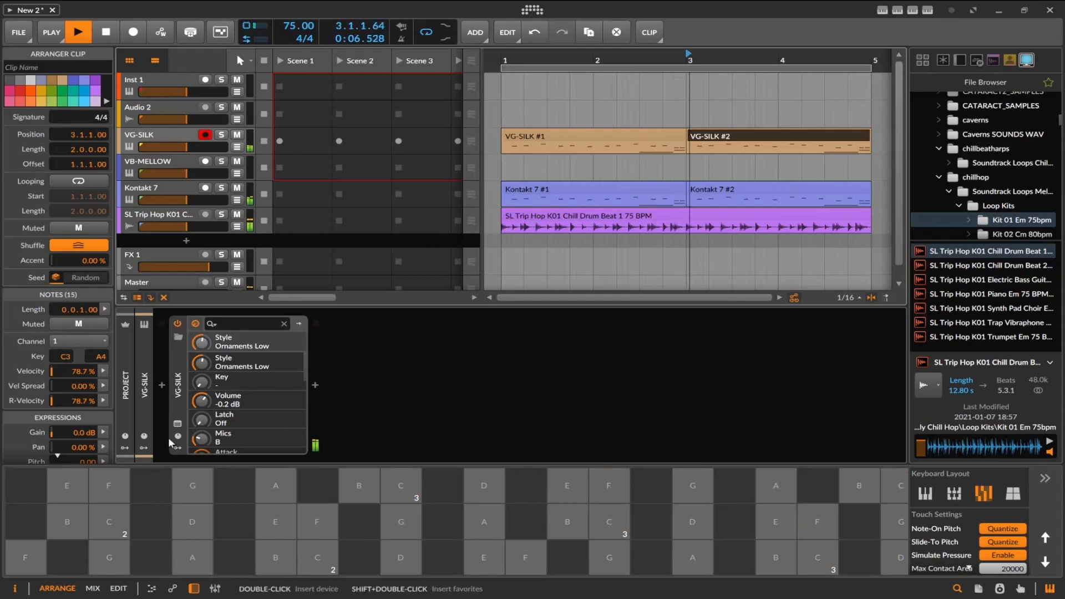
In the VG-SILK plug-in, set Character to Full, turn Position towards Neck and raise the Reverb.
left_click(177, 425)
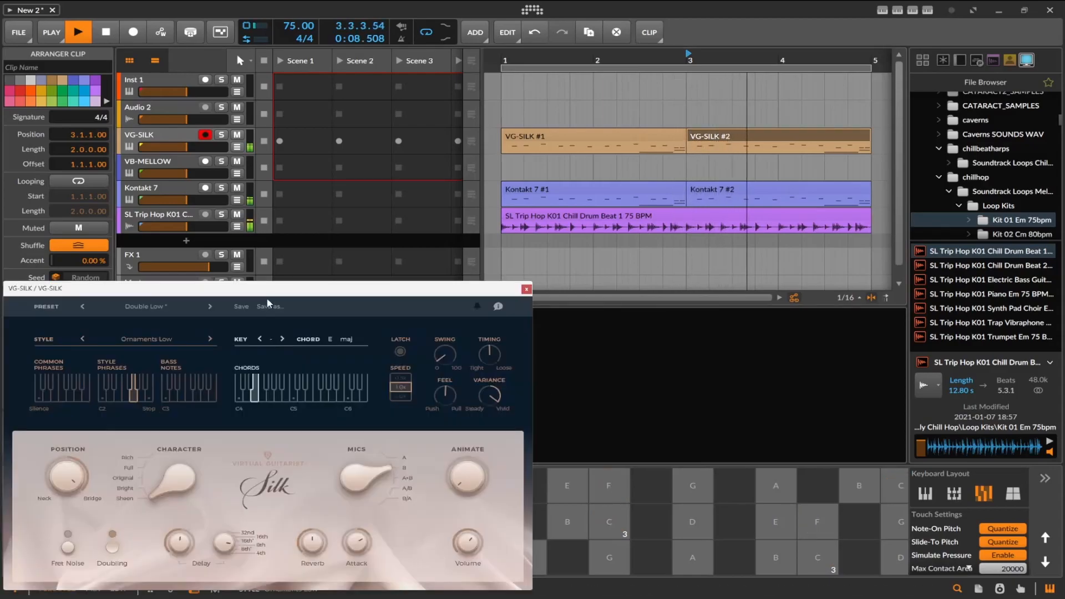
left_click_drag(327, 254, 335, 241)
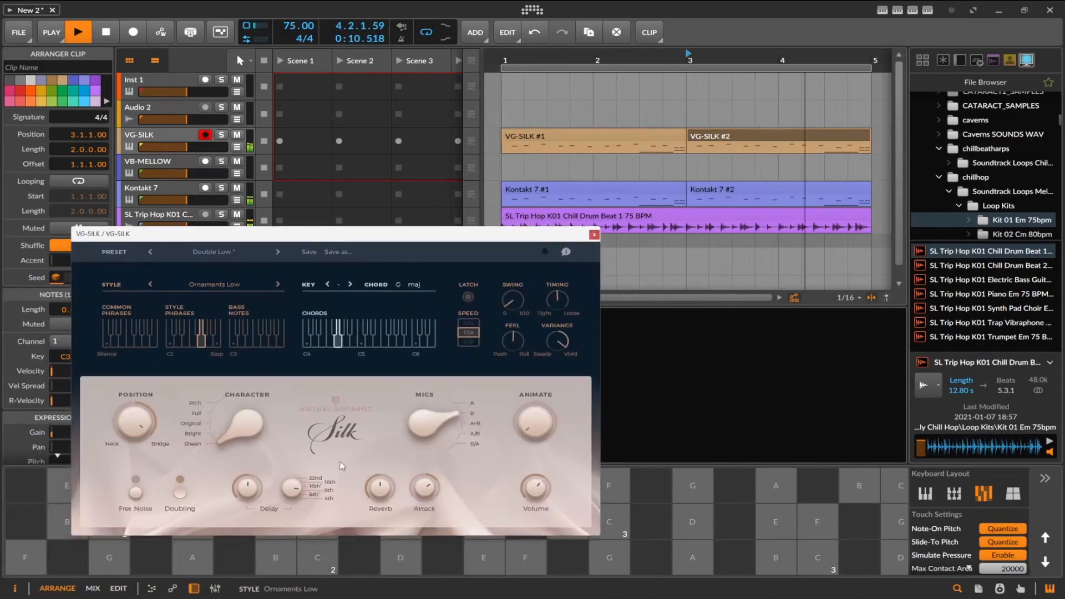
left_click_drag(227, 434, 227, 412)
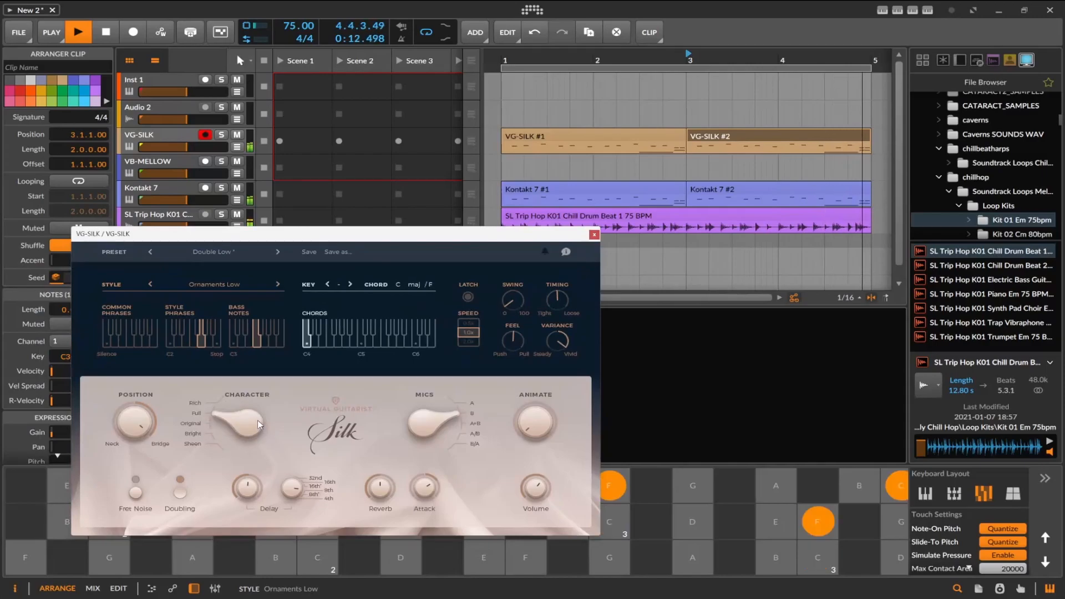
left_click_drag(133, 427, 129, 507)
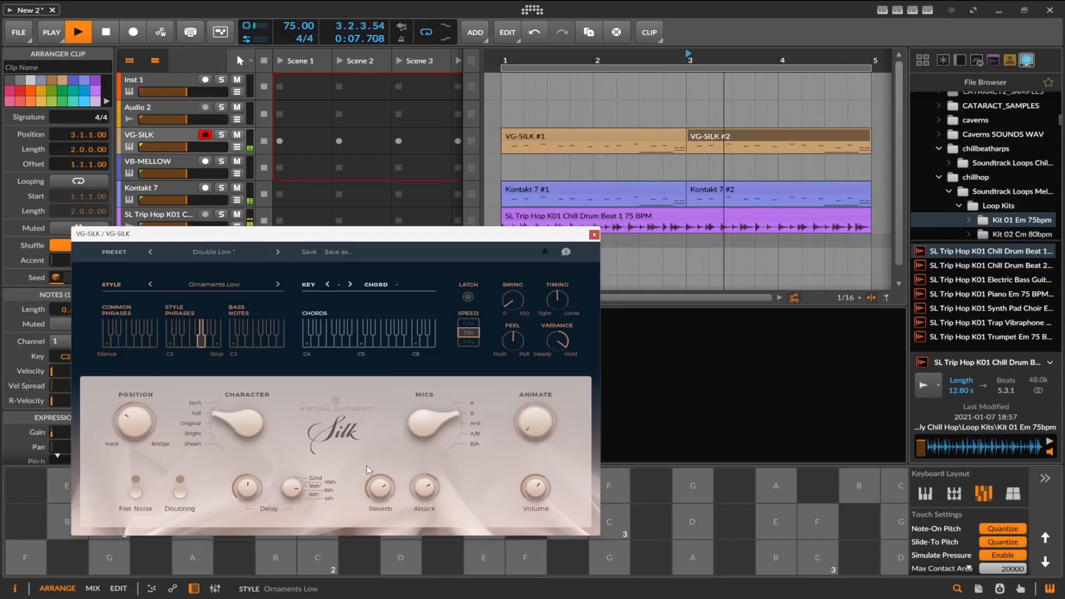
Set Silk's Mics to A/B, Speed to 0.5x and Timing to 37, raise Animate and Swing, shift Feel towards Push, and stop playback.
left_click_drag(434, 420, 441, 431)
left_click_drag(528, 421, 527, 368)
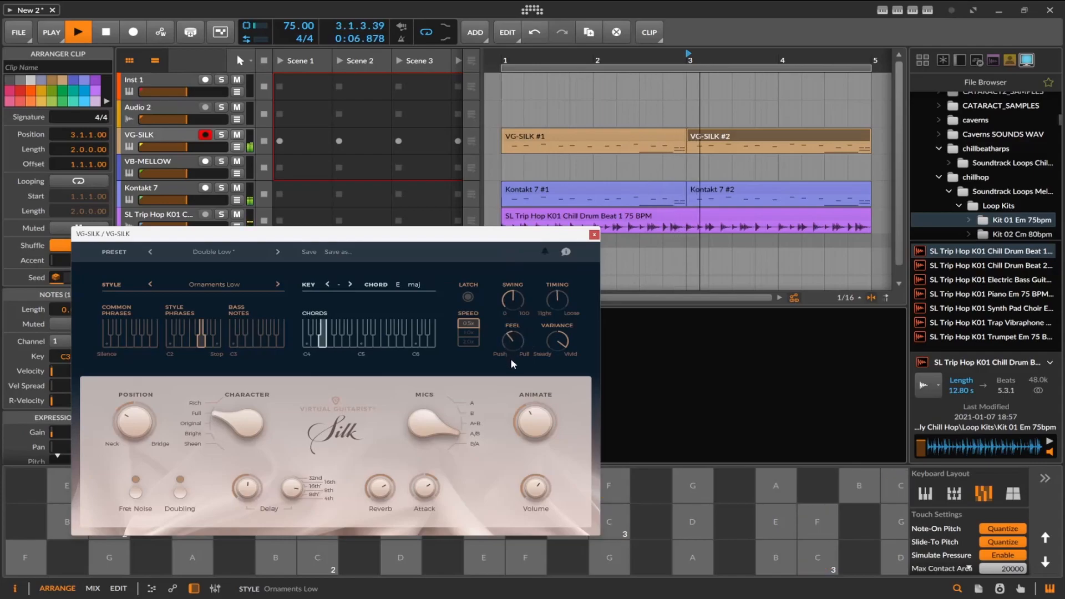
left_click_drag(563, 306, 563, 283)
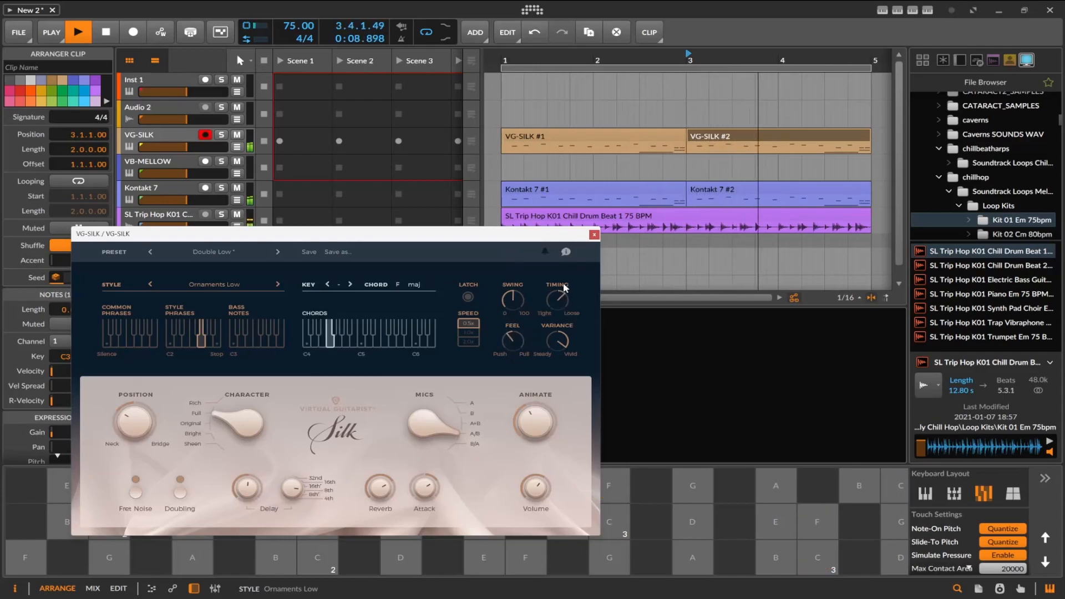
left_click(594, 234)
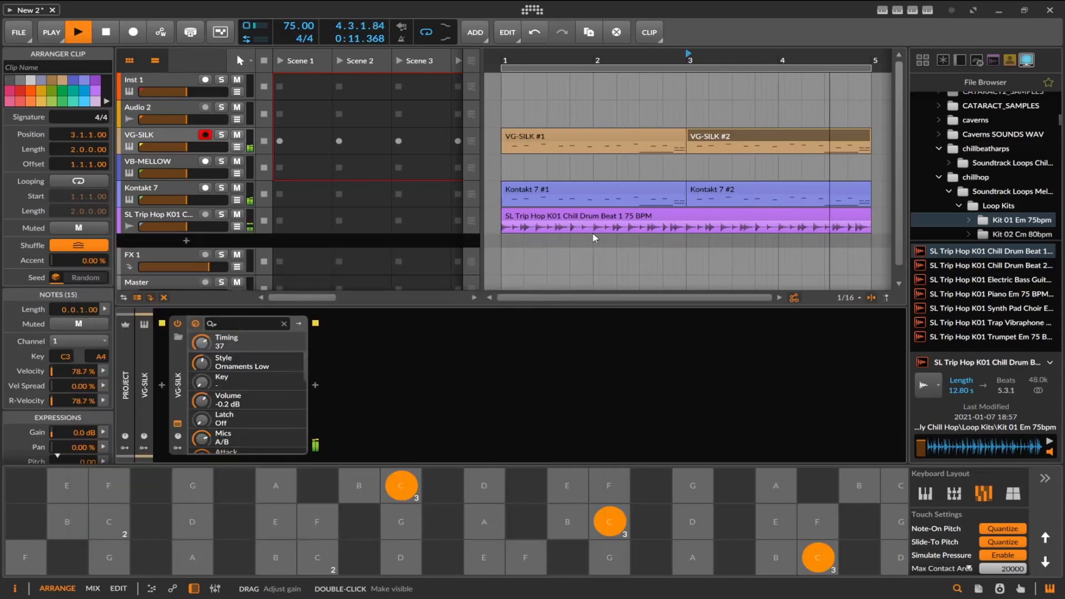
left_click(98, 35)
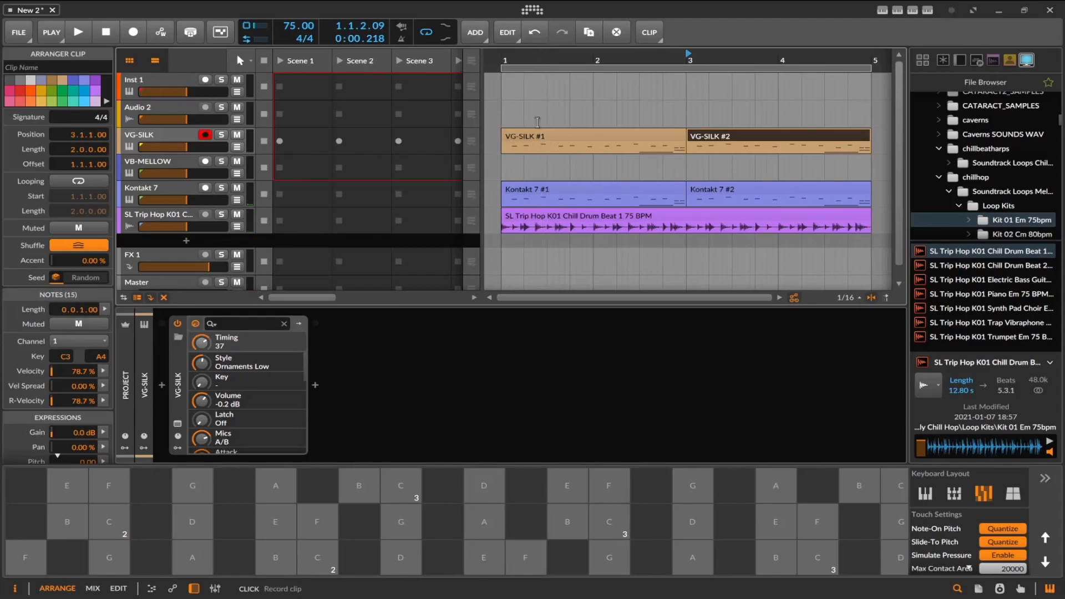
Copy the VG-SILK clips onto the VB-MELLOW track at bars 1 and 3, and play the arrangement.
left_click(554, 133)
left_click_drag(553, 128, 556, 155)
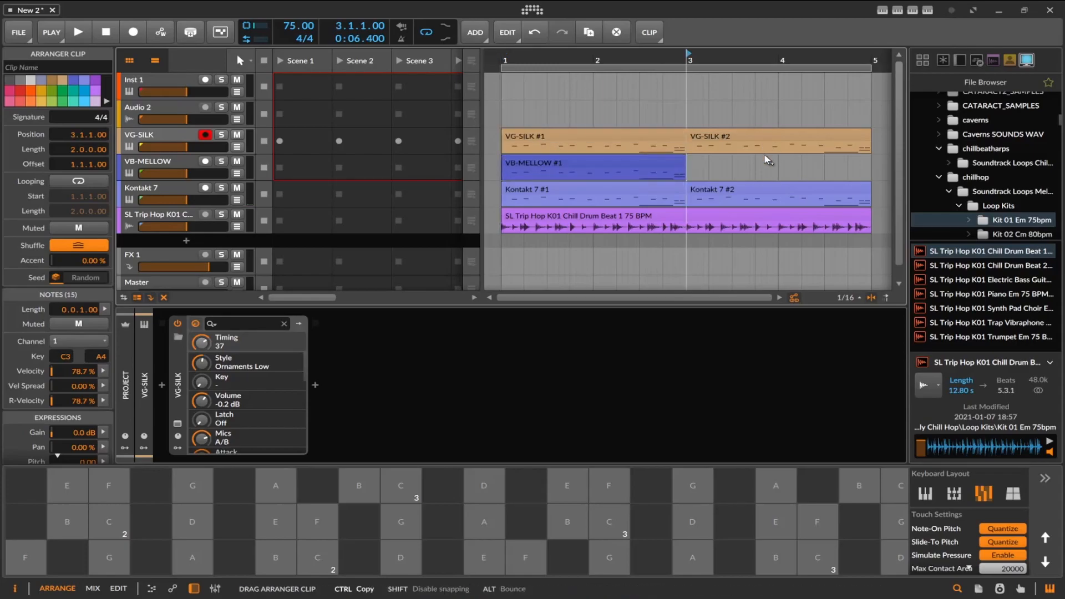
key("ctrl+d")
key("space")
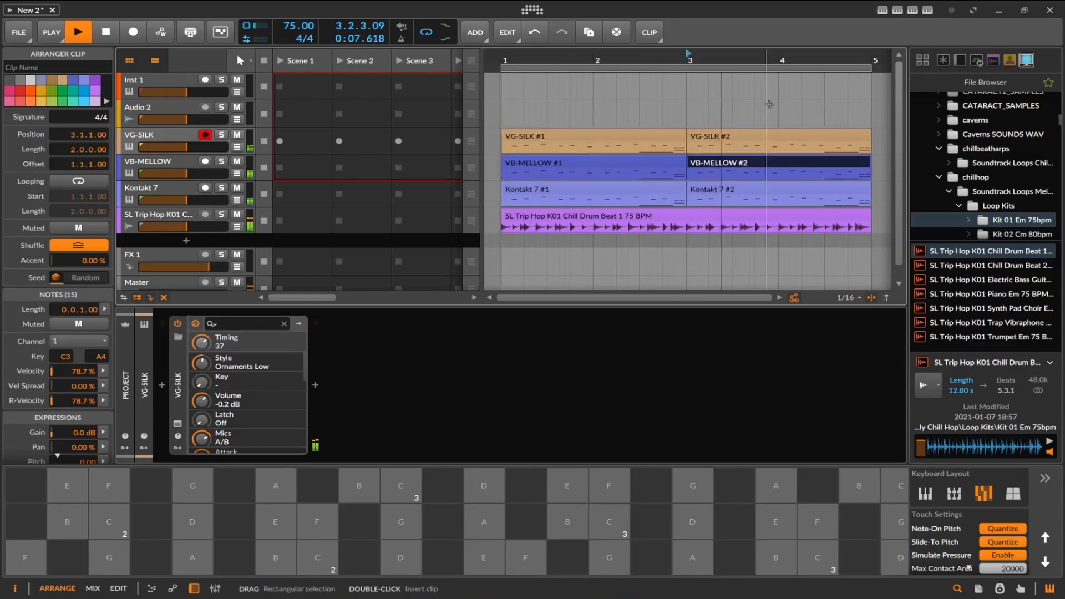
Inspect the notes of the second VB-MELLOW clip and the first Kontakt 7 clip during playback.
double_click(763, 161)
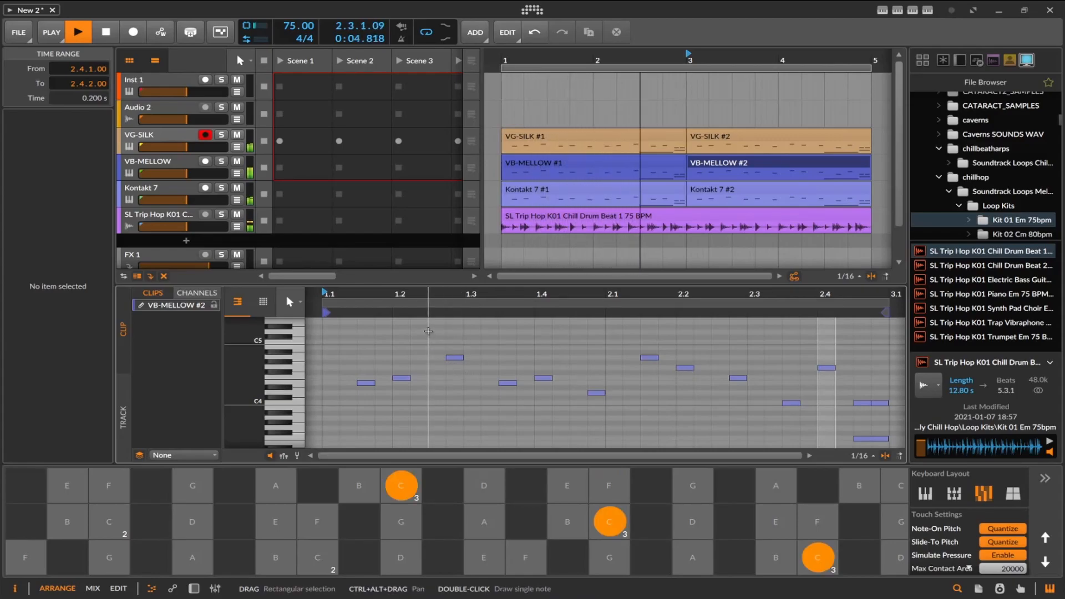
key("space")
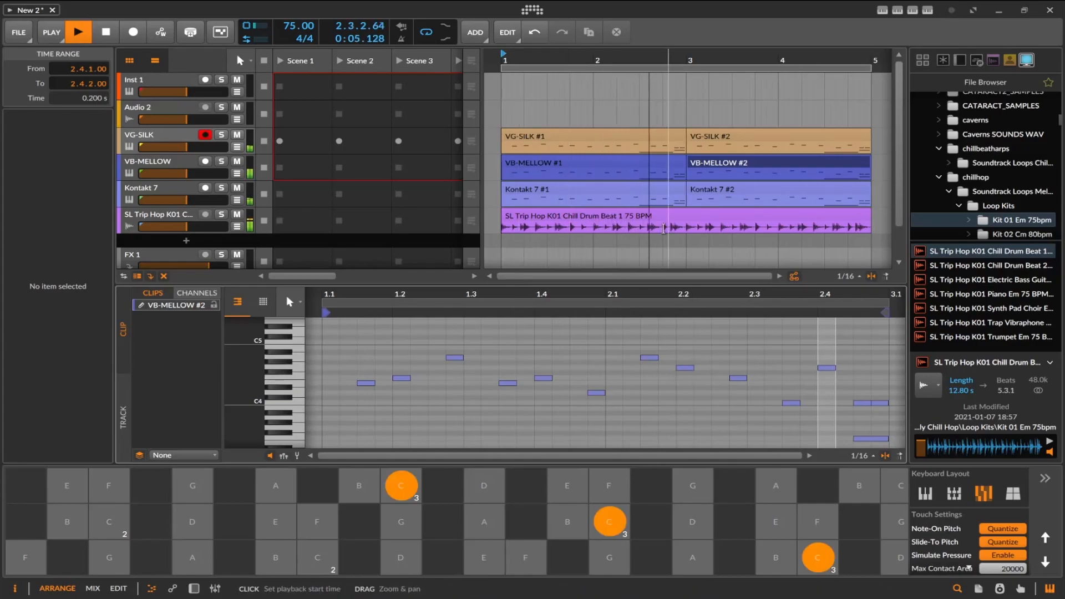
double_click(619, 191)
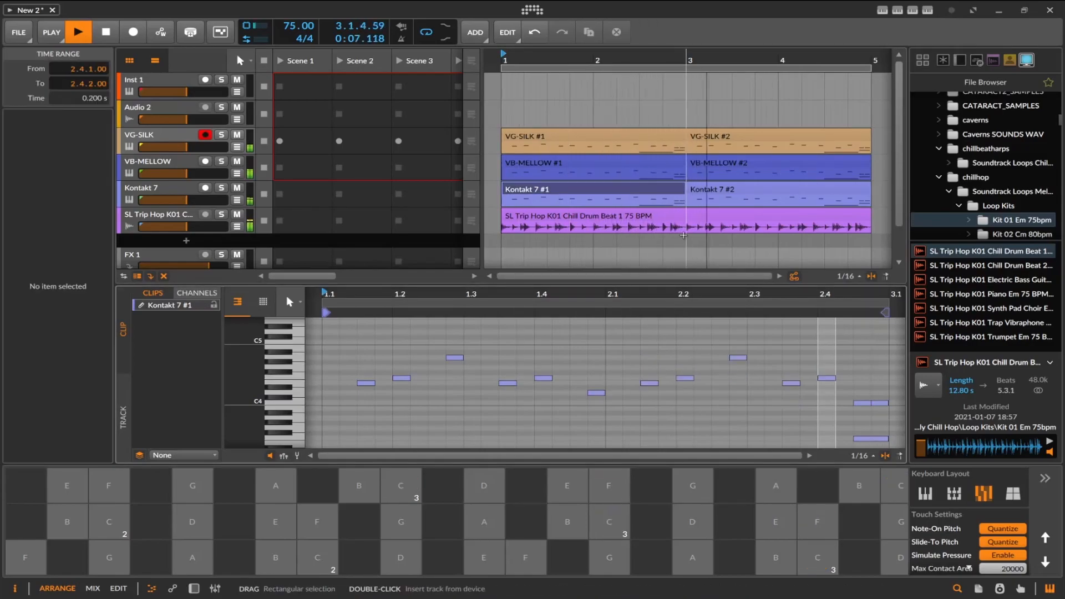
key("space")
scroll(721, 366, "down", 5)
left_click(783, 372)
key("Delete")
double_click(864, 351)
double_click(870, 348)
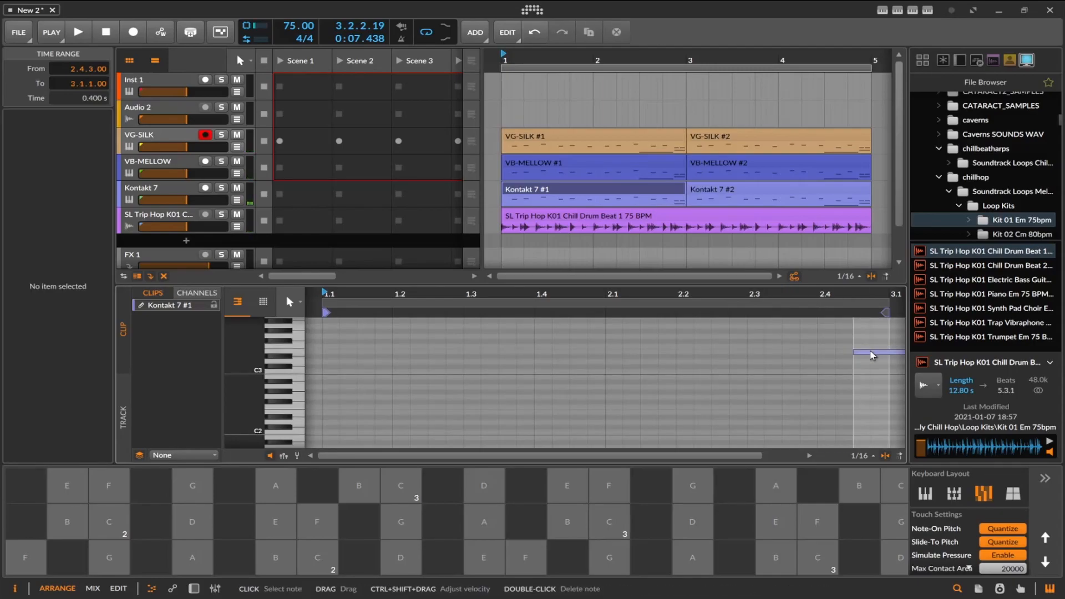
left_click(784, 370)
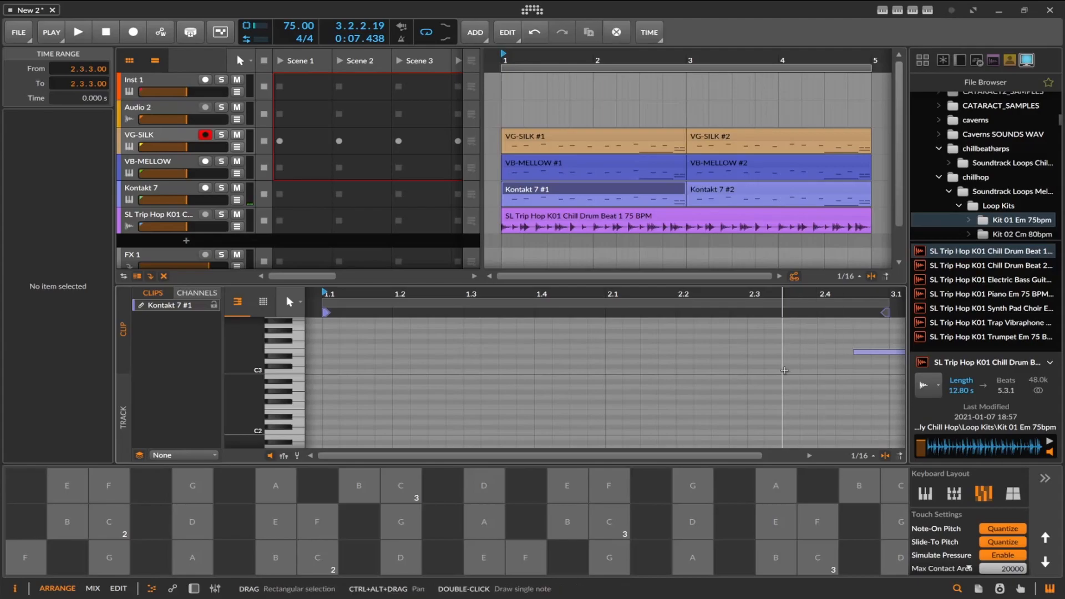
key("ctrl+z")
key("ctrl+z")
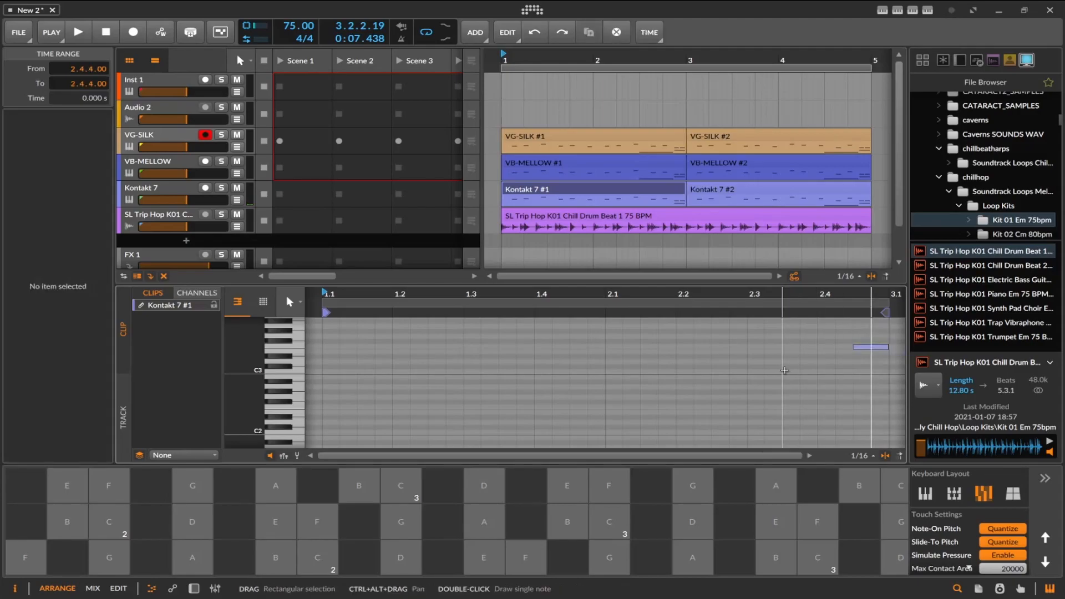
key("ctrl+shift+z")
scroll(786, 361, "up", 3)
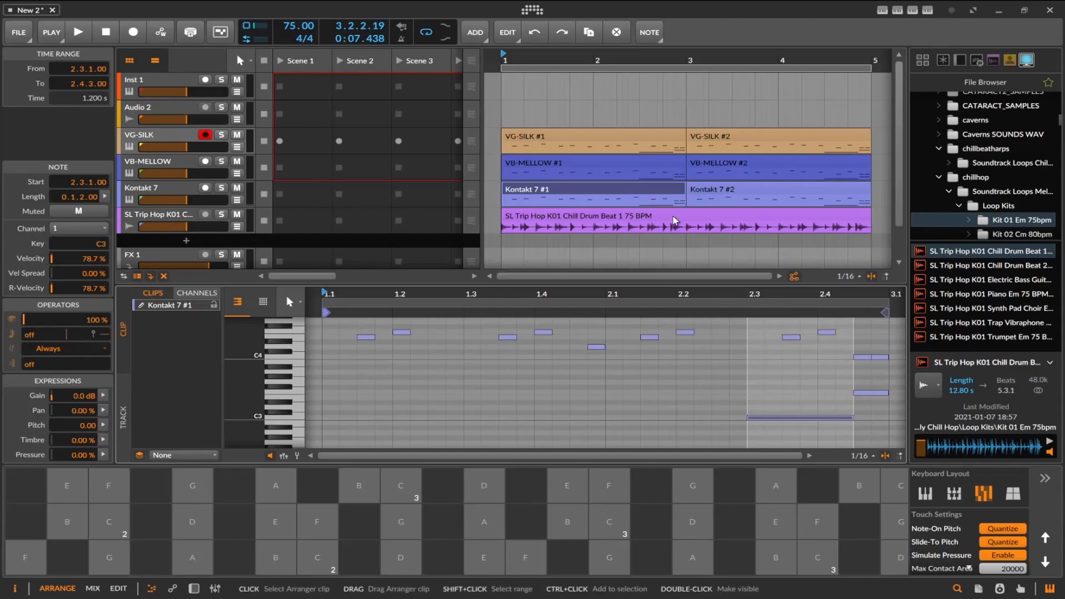
Delete the low C3 note at 2.3.1 and the low F3 note at 2.4.3 from the first VB-MELLOW clip.
left_click(637, 161)
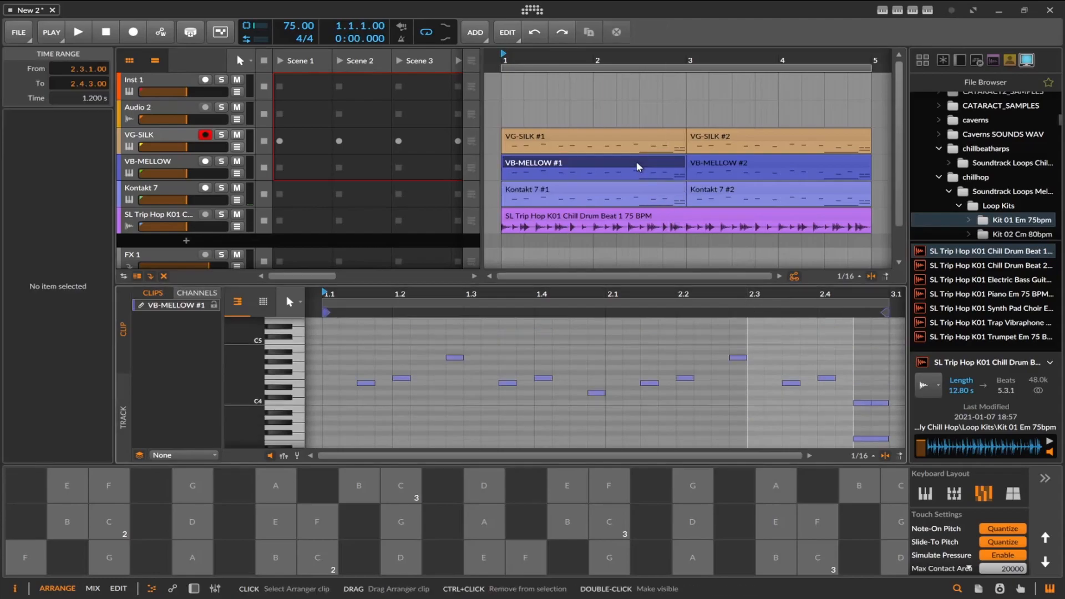
left_click(800, 416)
key("Delete")
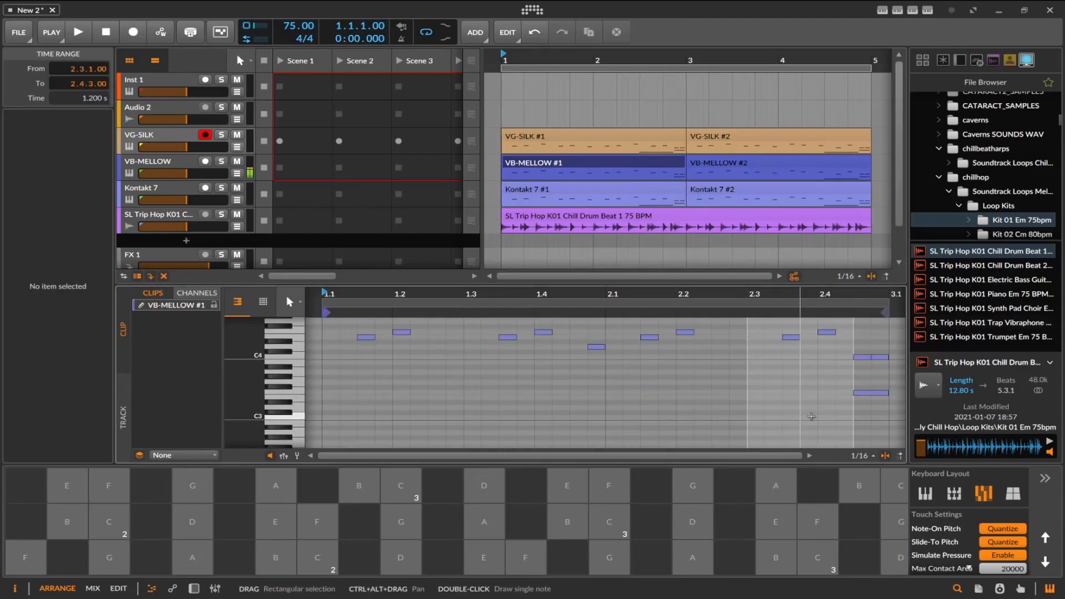
left_click(862, 393)
key("Delete")
In the first VB-MELLOW clip, move the last F4 note to 2.4.2 and add 0.0.2.00-long notes G#4 at 2.3.4 and D4 at 2.1.1.
scroll(798, 386, "up", 3)
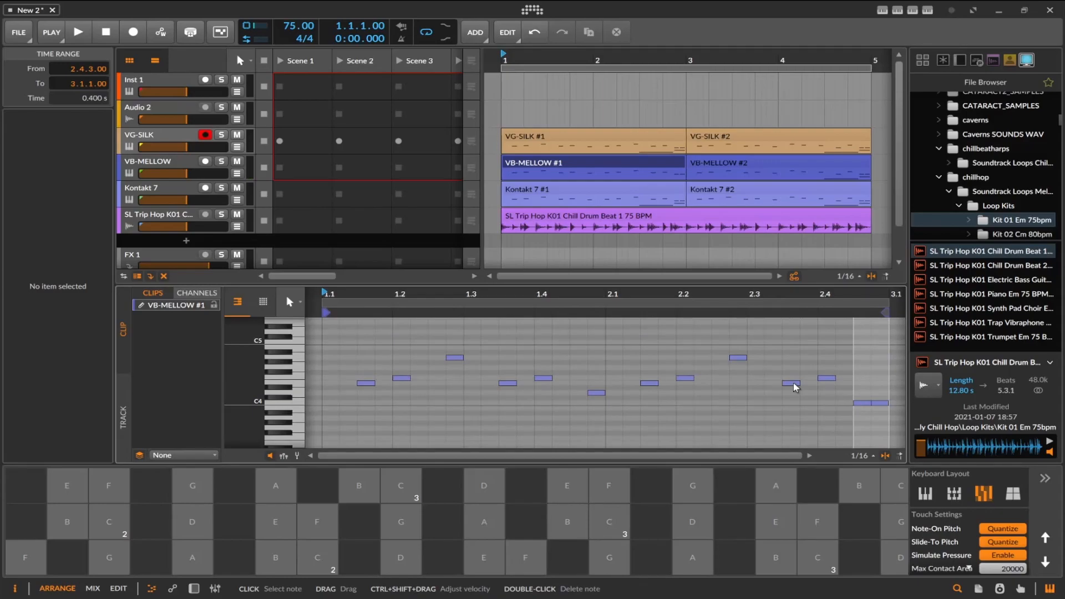
left_click_drag(800, 383, 845, 379)
left_click_drag(830, 380, 830, 361)
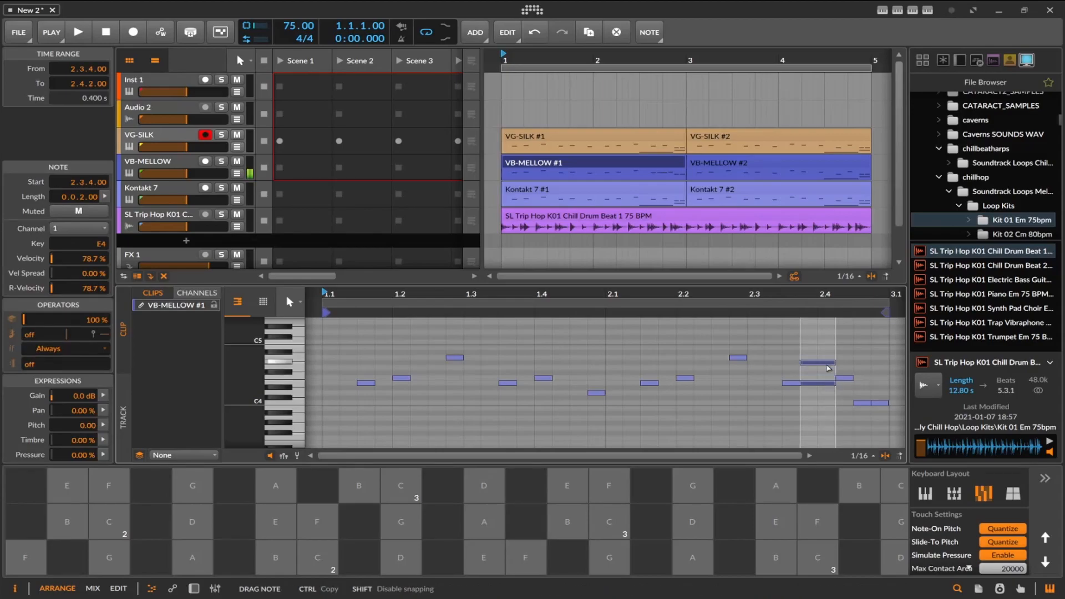
double_click(612, 394)
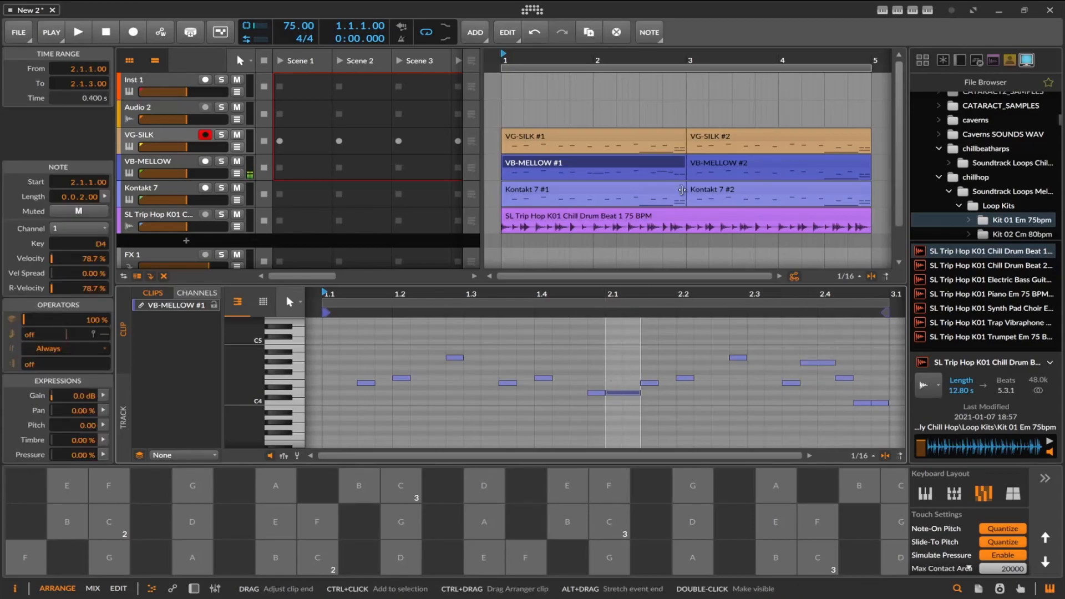
In the second VB-MELLOW clip, add a 0.0.2.00-long D4 note at 2.1.1 and make the G4 note at 2.2.1 0.0.2.00 long.
left_click(707, 165)
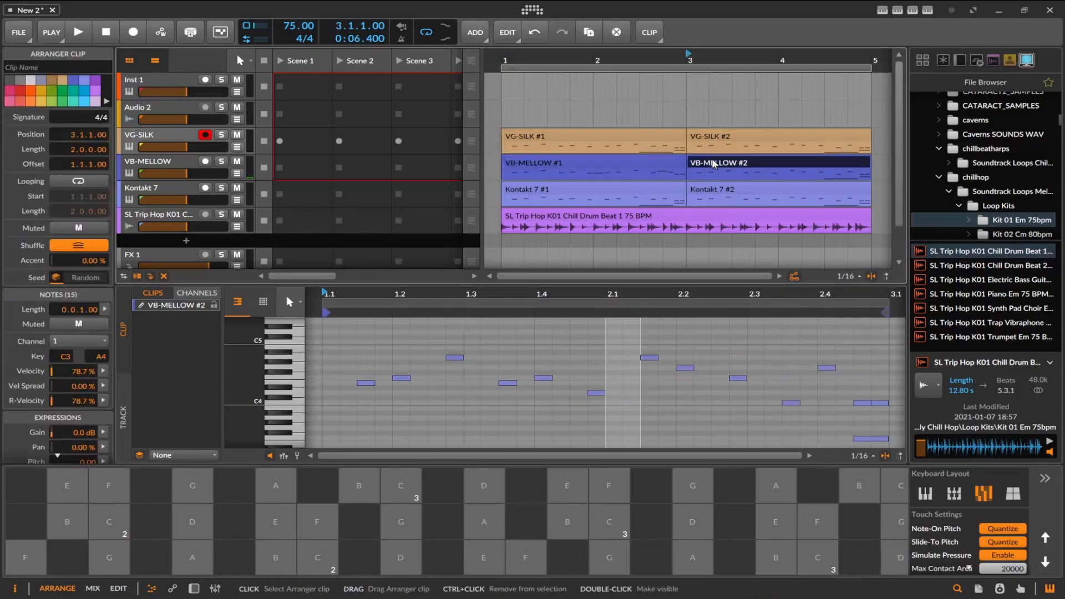
left_click(615, 393)
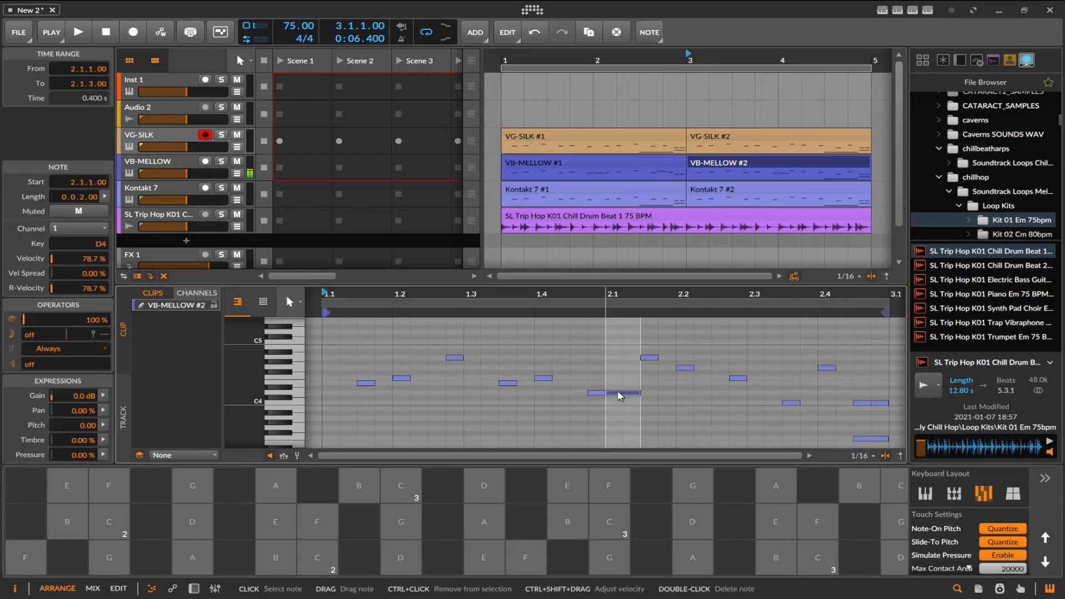
left_click(688, 372)
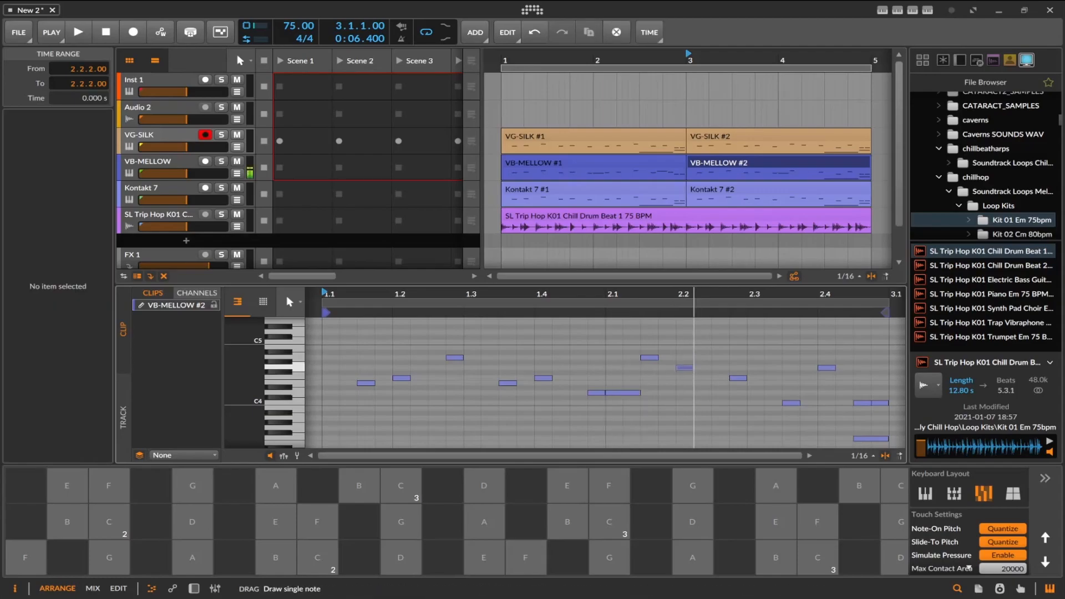
double_click(687, 369)
left_click_drag(692, 368, 710, 371)
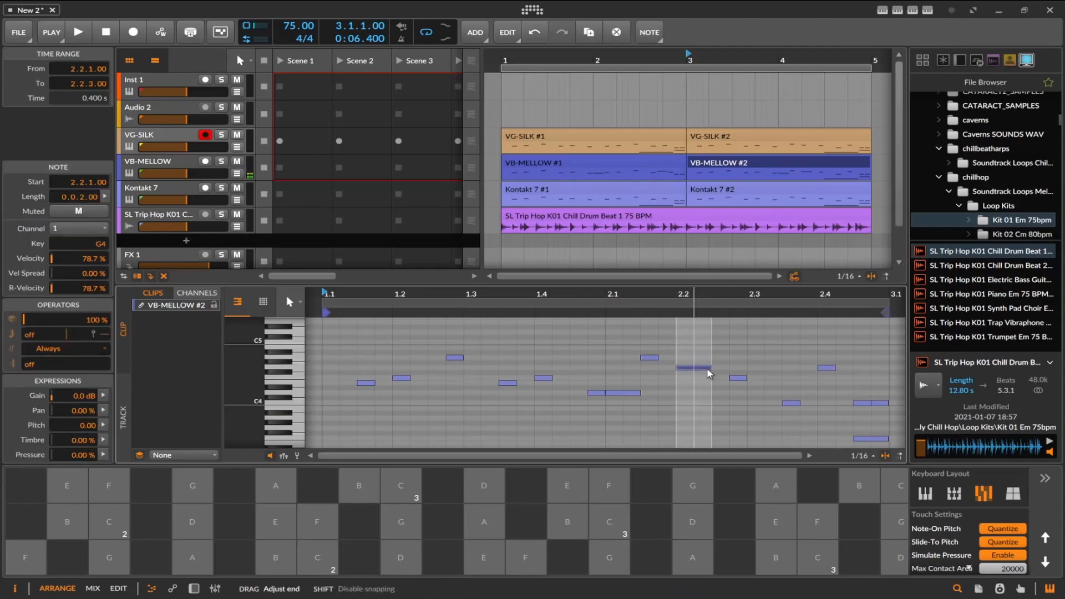
Add a 0.0.2.00-long F4 at 2.3.1 and a 0.0.1.00-long D4 at 2.4.2 to the second VB-MELLOW clip, and audition the arrangement.
double_click(754, 378)
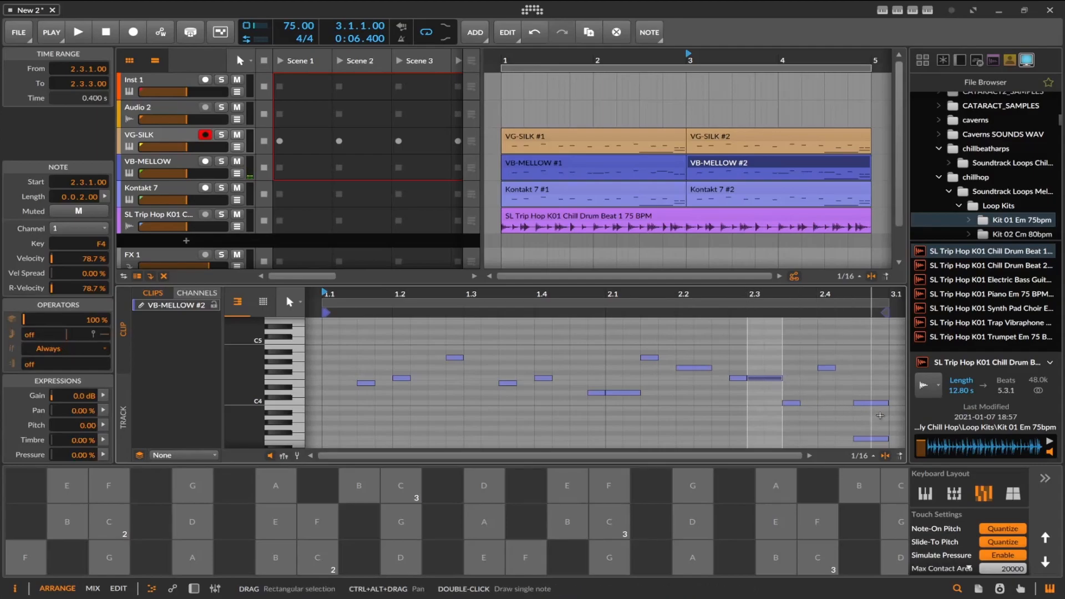
left_click(842, 389)
double_click(840, 392)
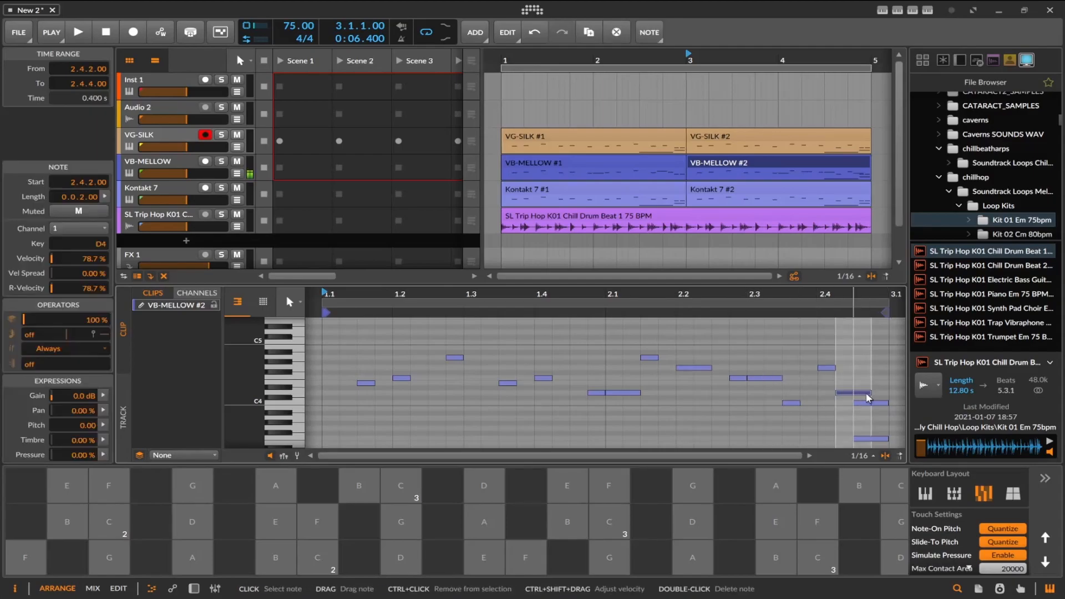
left_click_drag(855, 392, 844, 393)
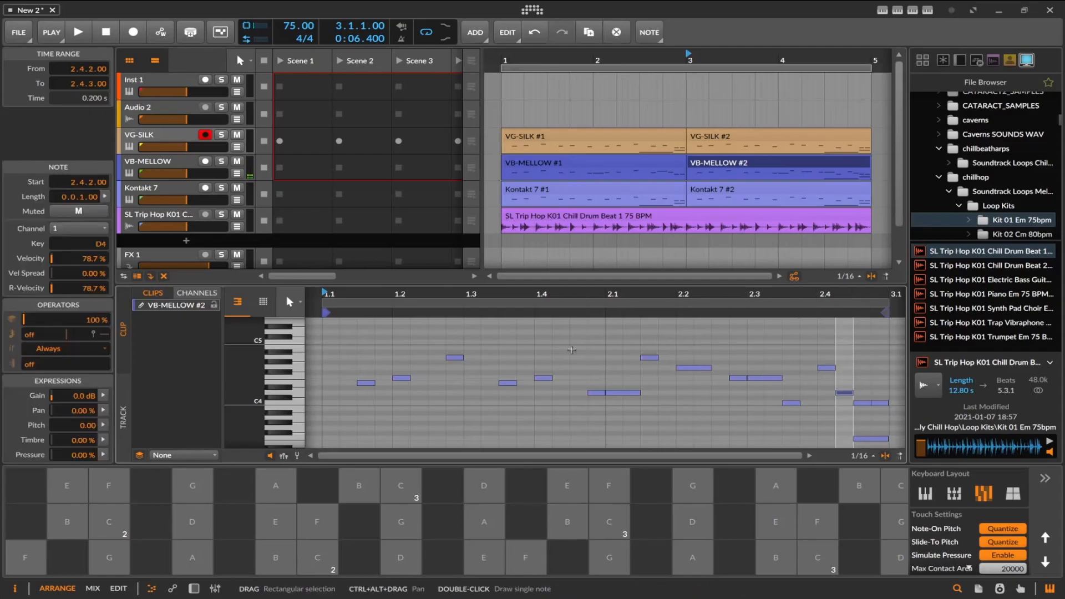
left_click(74, 32)
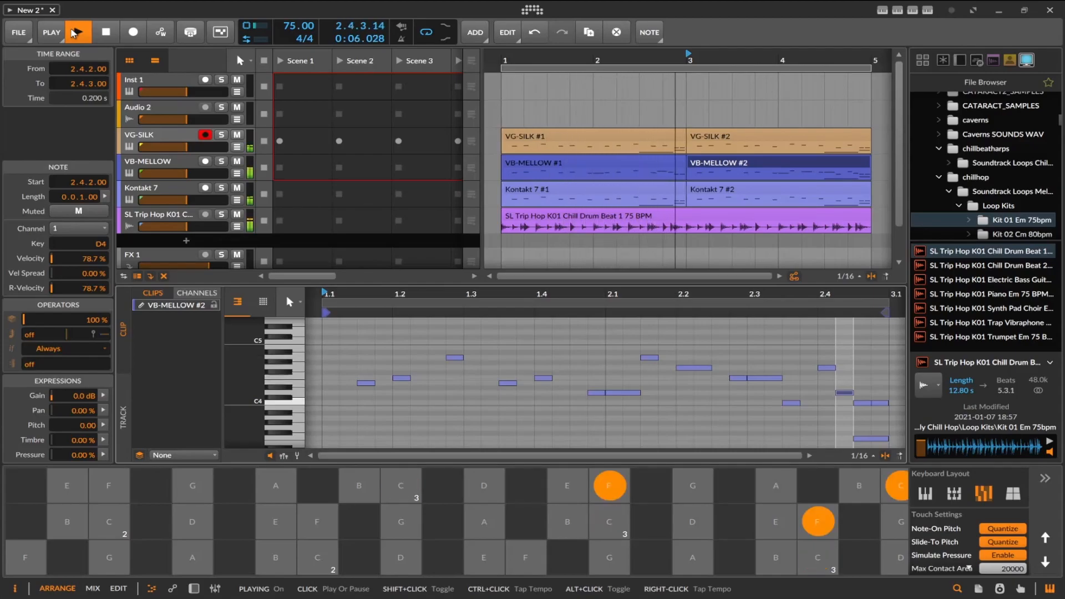
left_click(102, 32)
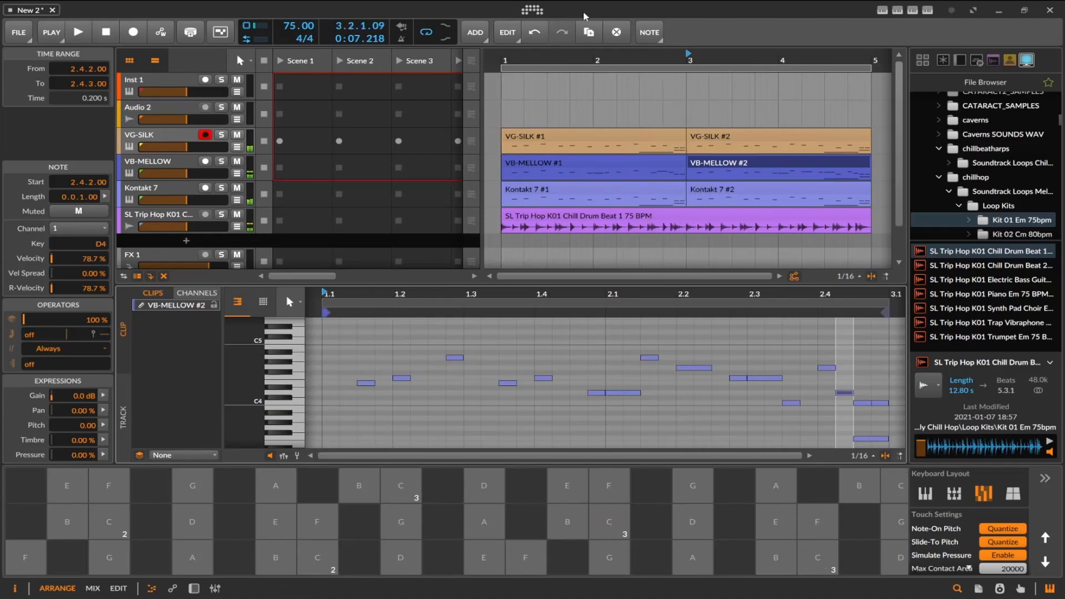
Delete the low C3 note at 2.3.1 and the low F3 note at 2.4.3 from both Kontakt 7 clips.
left_click(657, 187)
scroll(795, 339, "down", 3)
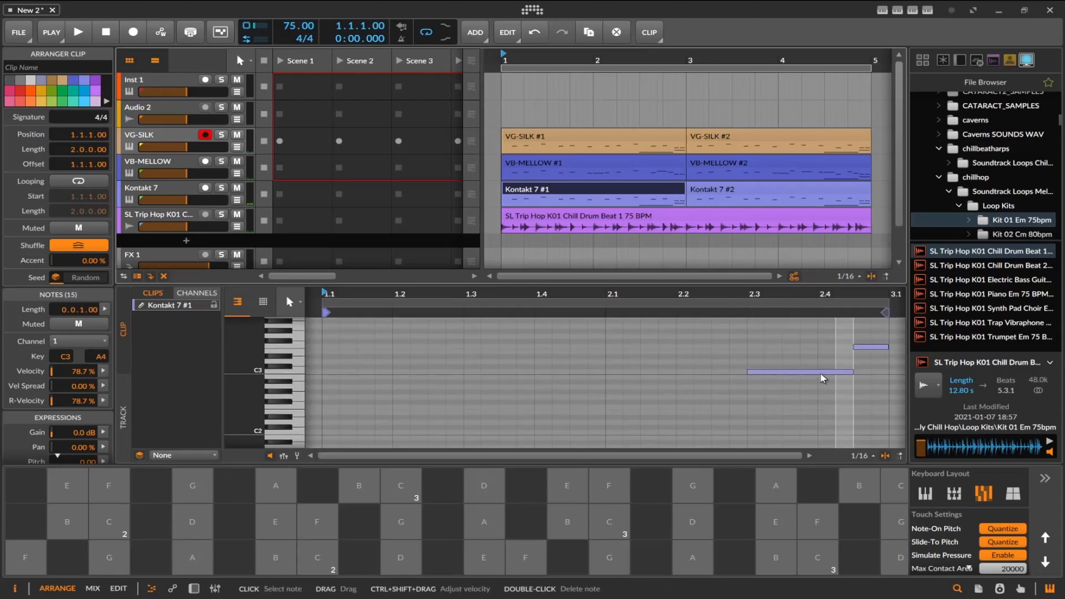
left_click(820, 372)
key("Delete")
left_click(881, 347)
key("Delete")
left_click(826, 196)
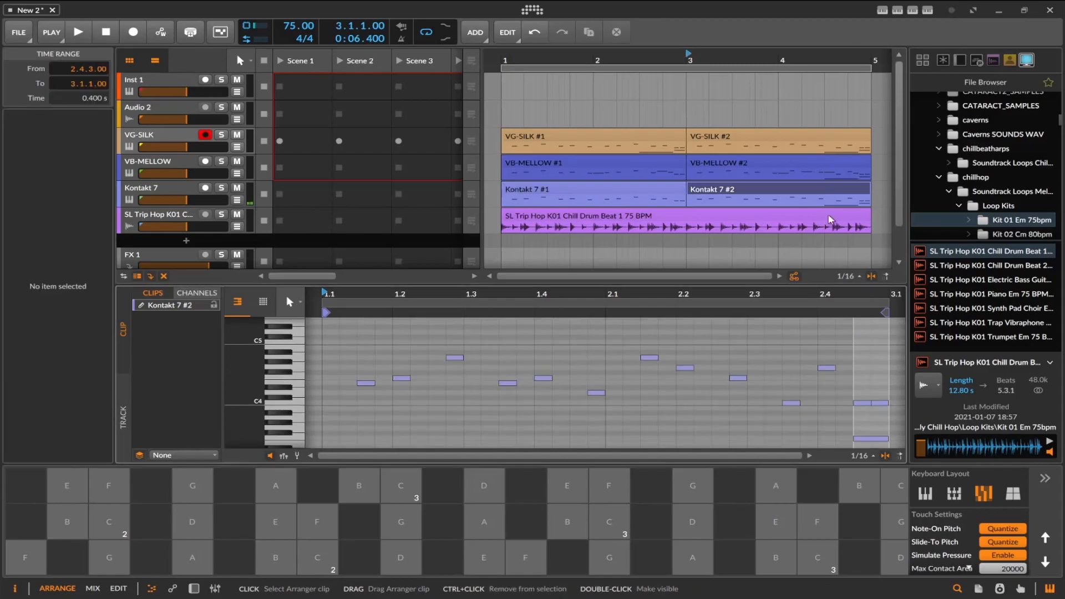
double_click(817, 372)
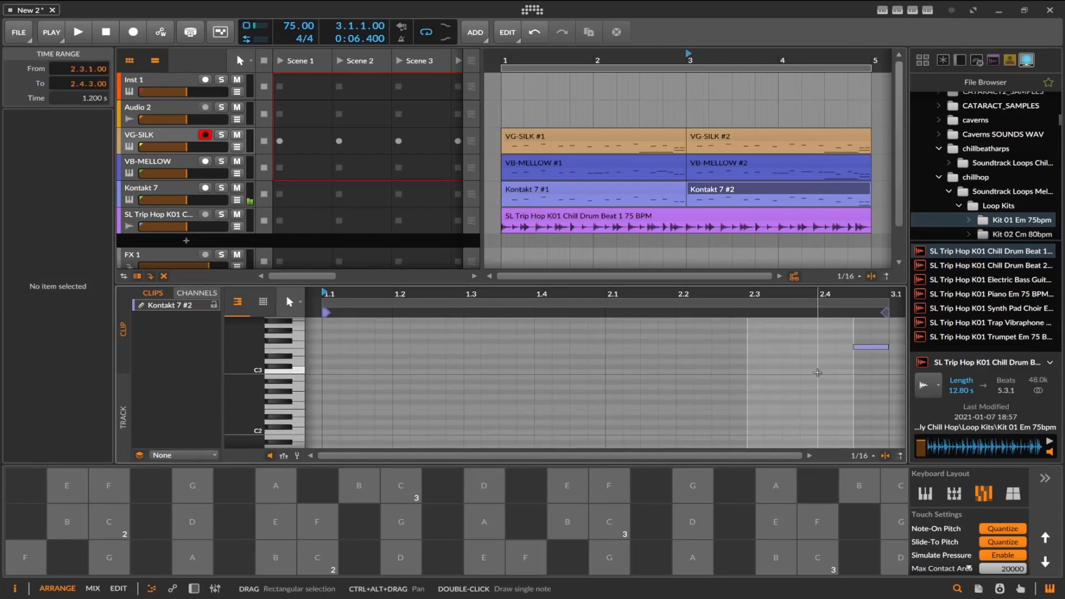
double_click(868, 348)
Delete the low C3 note at 2.3.1 and the low F3 note at 2.4.3 from both VG-SILK clips.
left_click(633, 141)
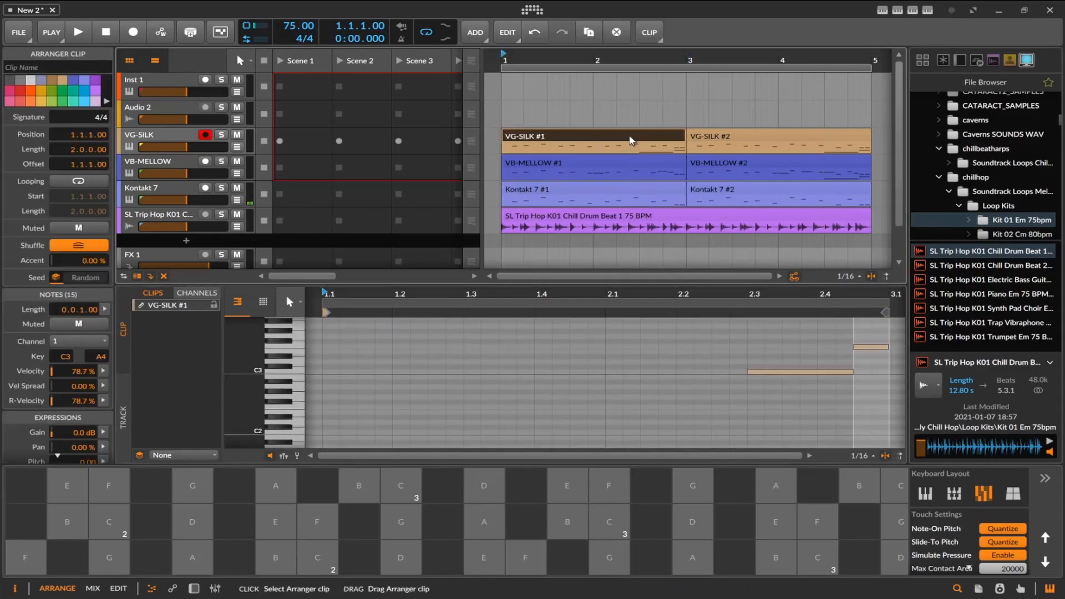
double_click(800, 373)
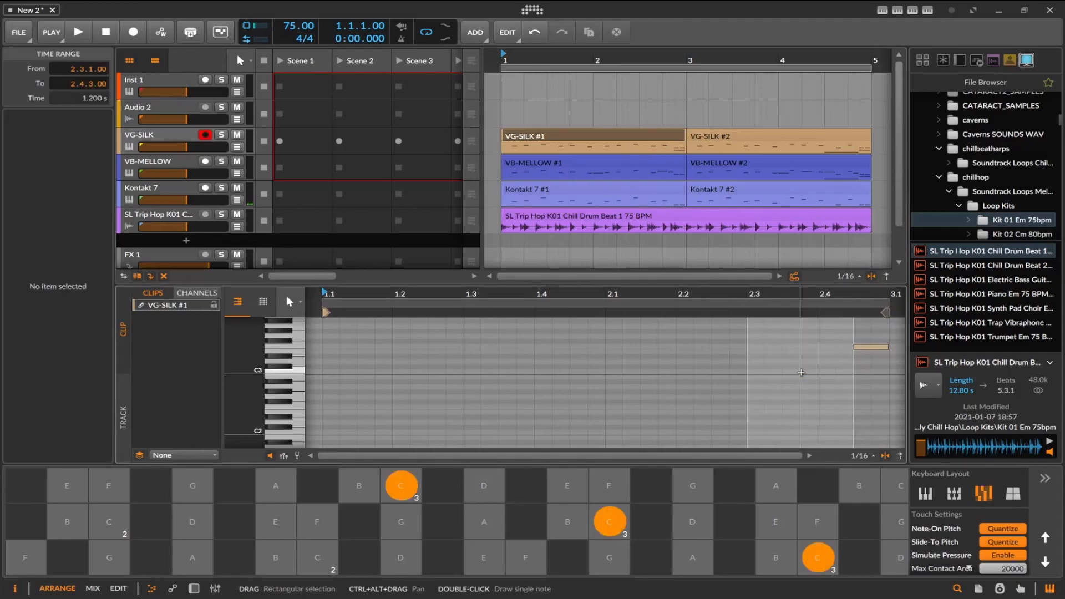
double_click(869, 347)
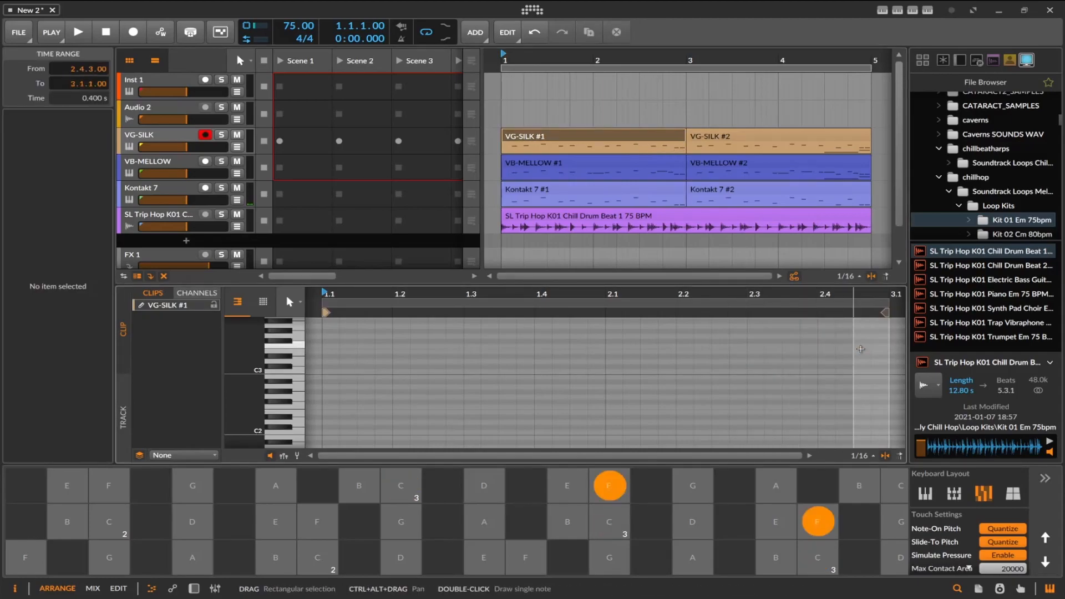
left_click(808, 142)
double_click(820, 373)
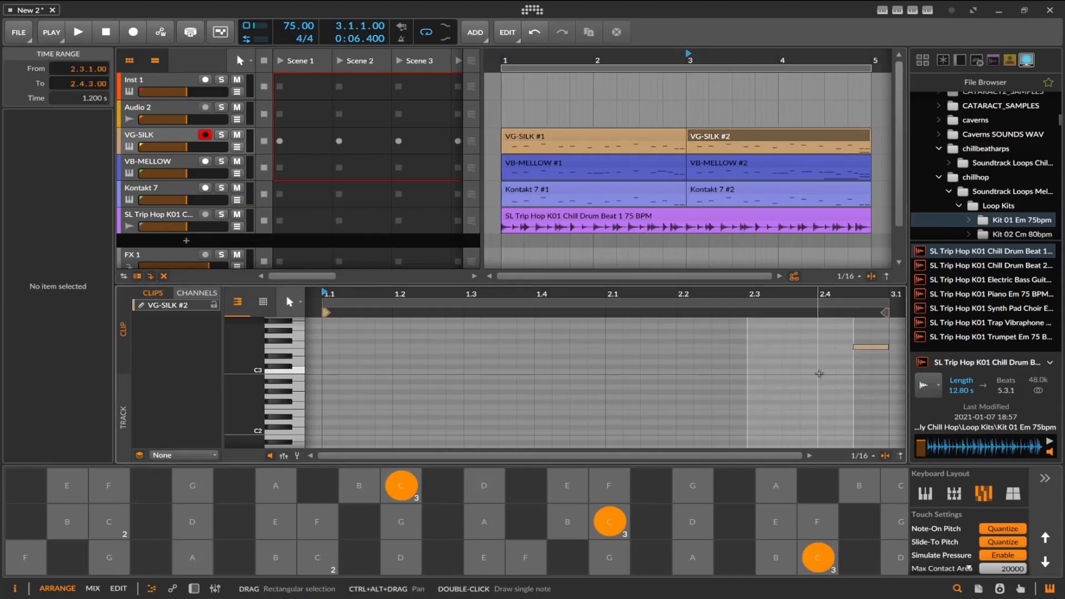
double_click(870, 347)
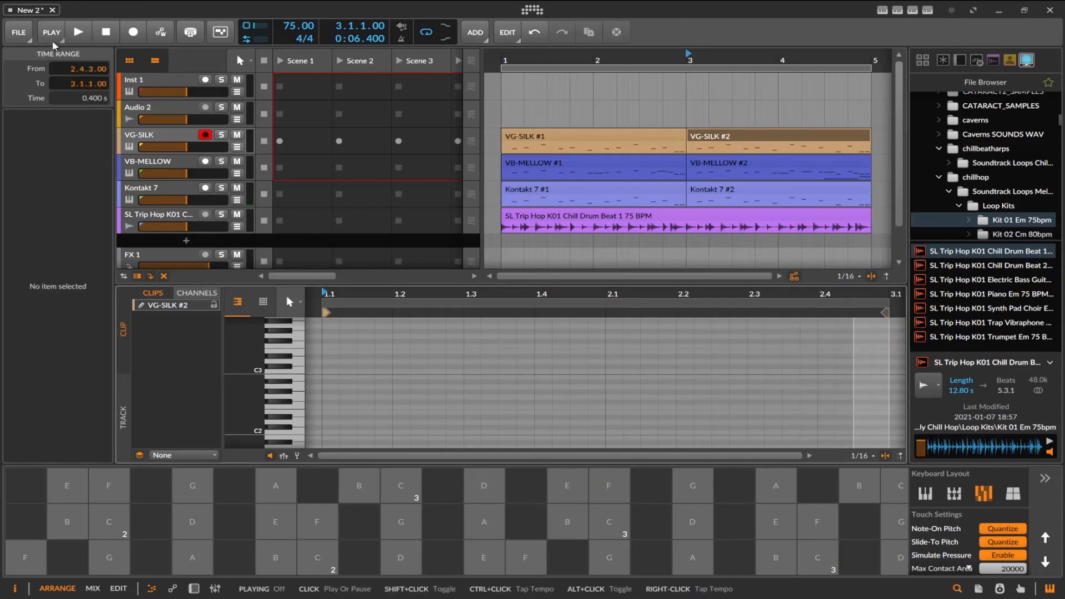
Play the arrangement, delete the low notes at 2.3.1 and 2.4.3 from the second VB-MELLOW clip, and stop playback.
left_click(80, 34)
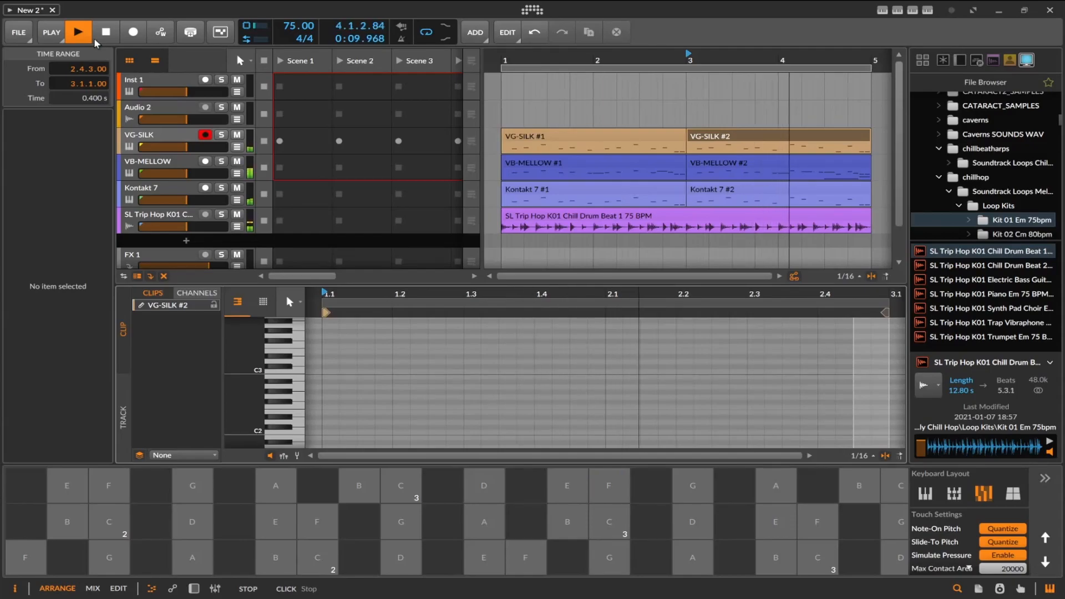
left_click(824, 157)
scroll(838, 362, "down", 2)
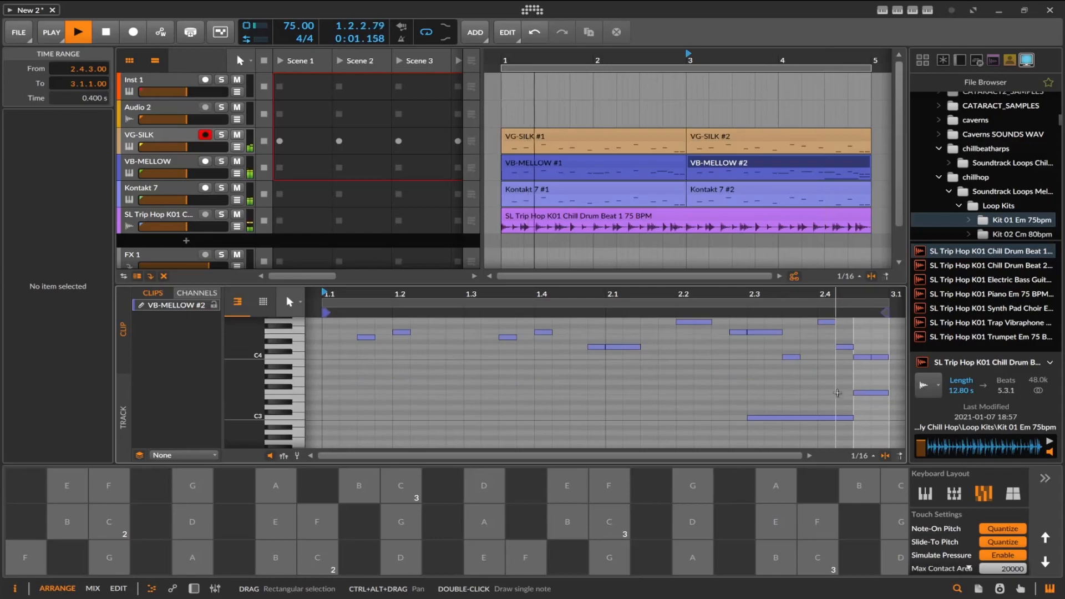
double_click(838, 418)
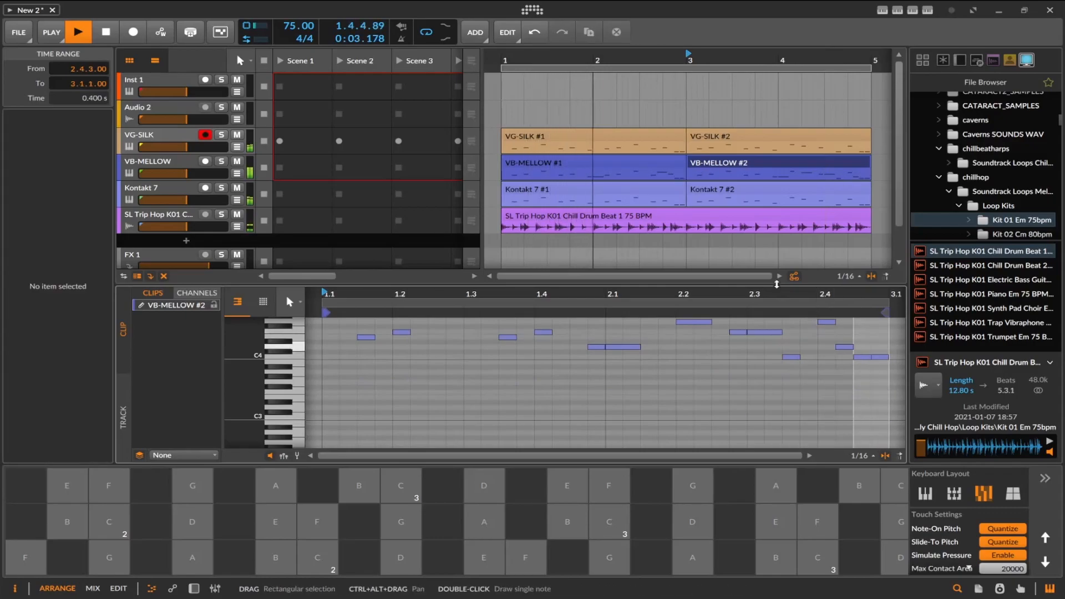
left_click(642, 165)
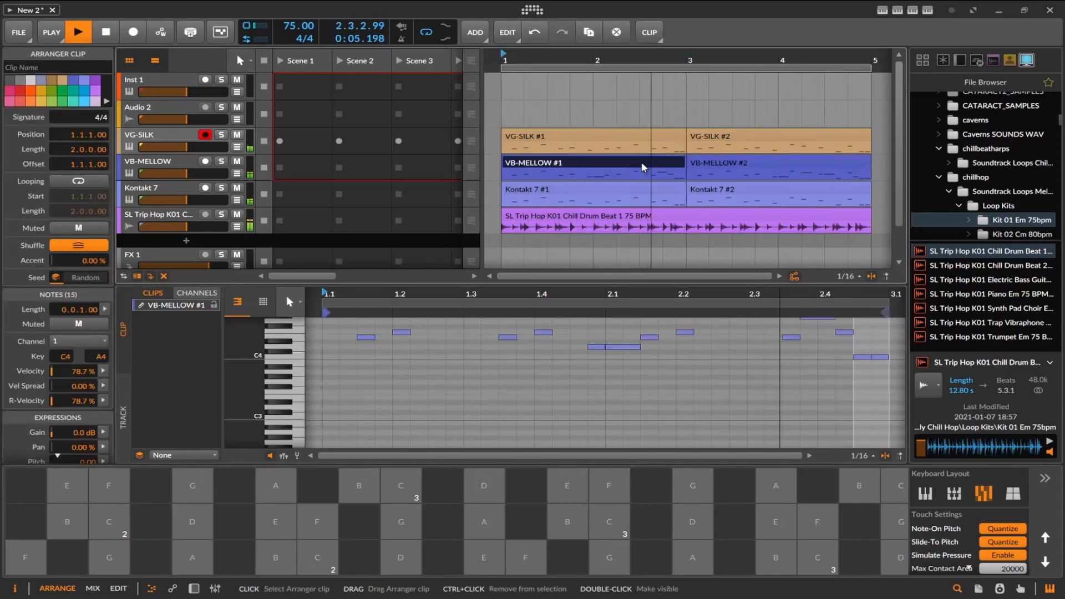
scroll(757, 377, "up", 3)
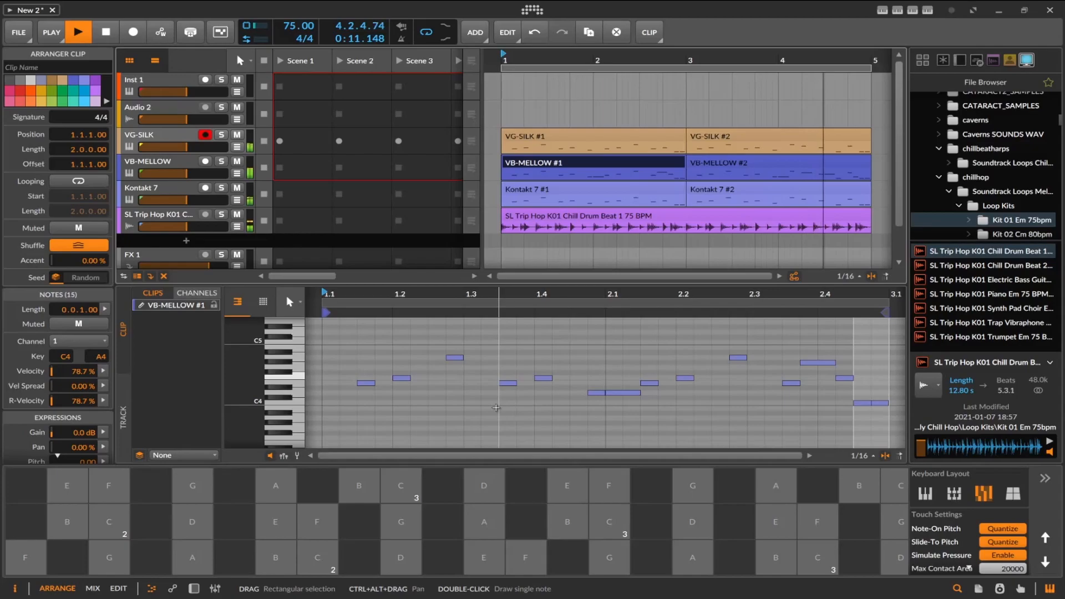
left_click(109, 34)
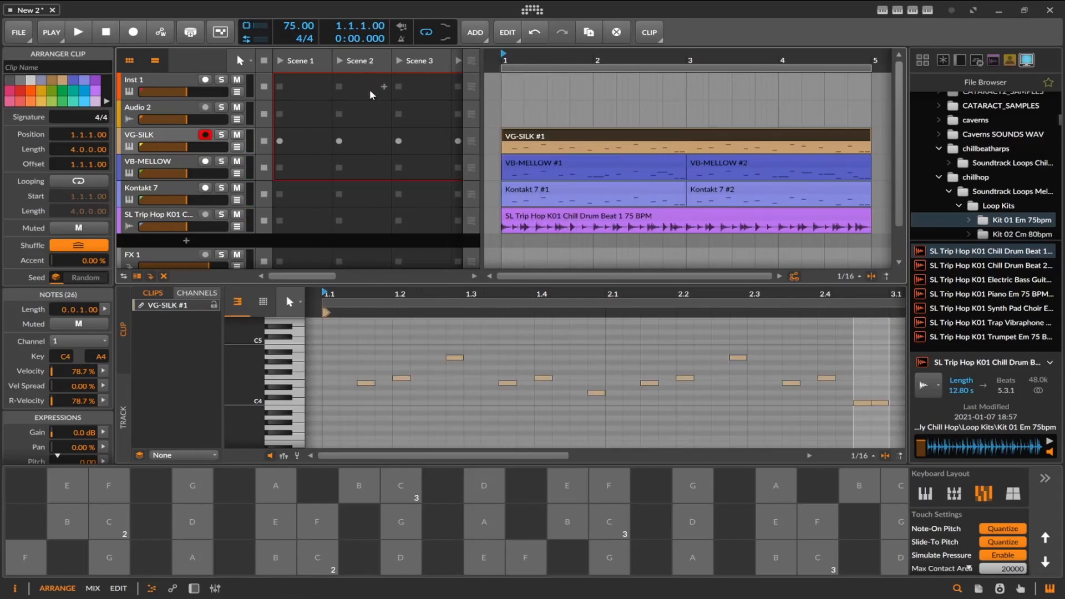
Consolidate the two VB-MELLOW clips at bars 1 and 3 into one four-bar clip.
left_click(633, 164)
left_click(749, 166, "ctrl")
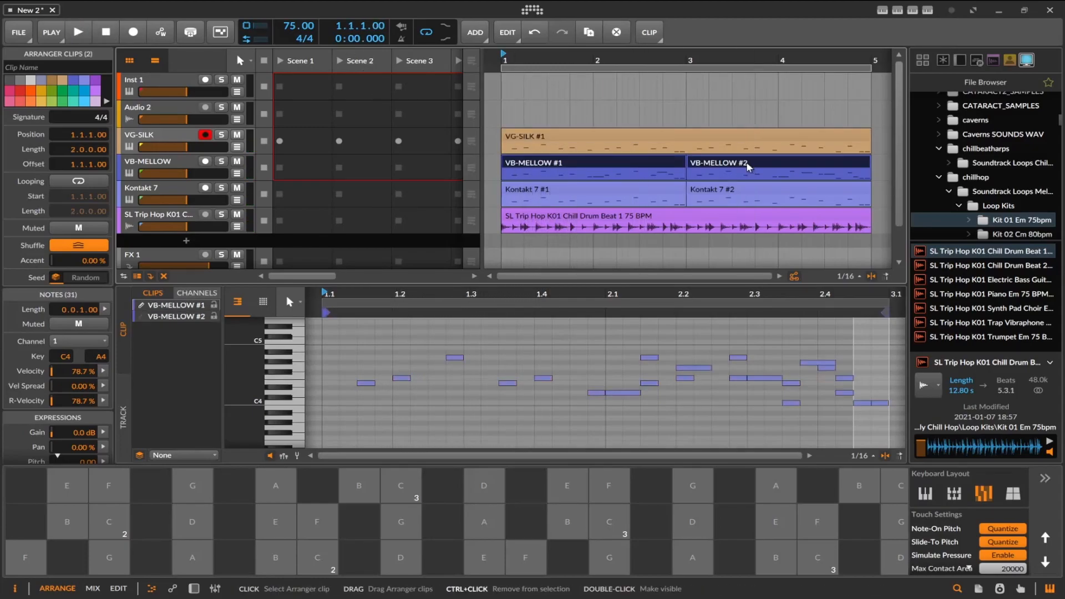
key("ctrl+j")
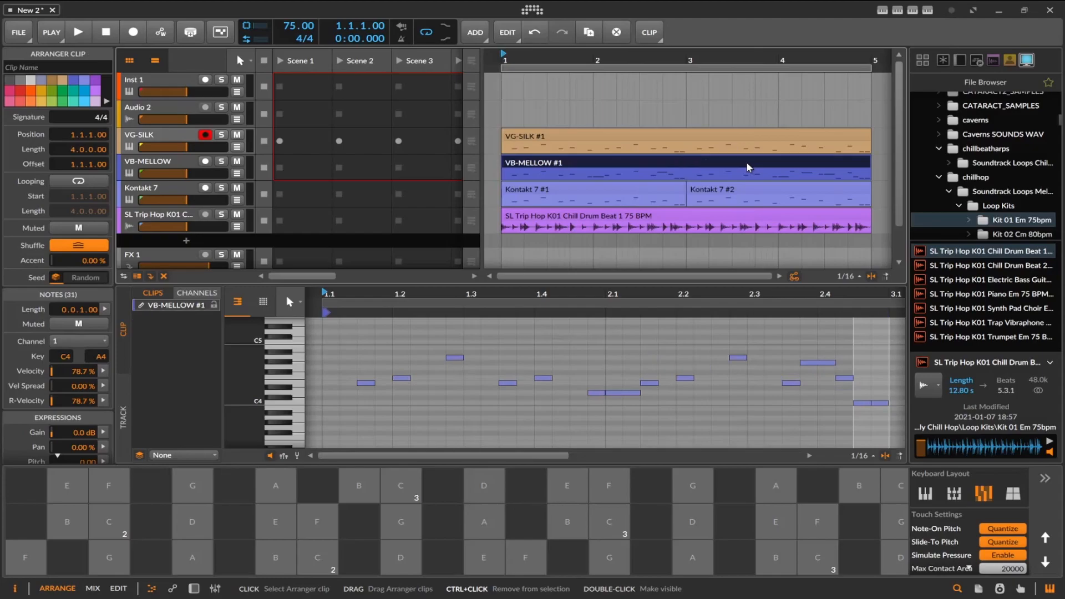
Consolidate the two Kontakt 7 clips at bars 1 and 3 into one four-bar clip and audition the arrangement.
left_click(669, 188)
left_click(728, 190, "ctrl")
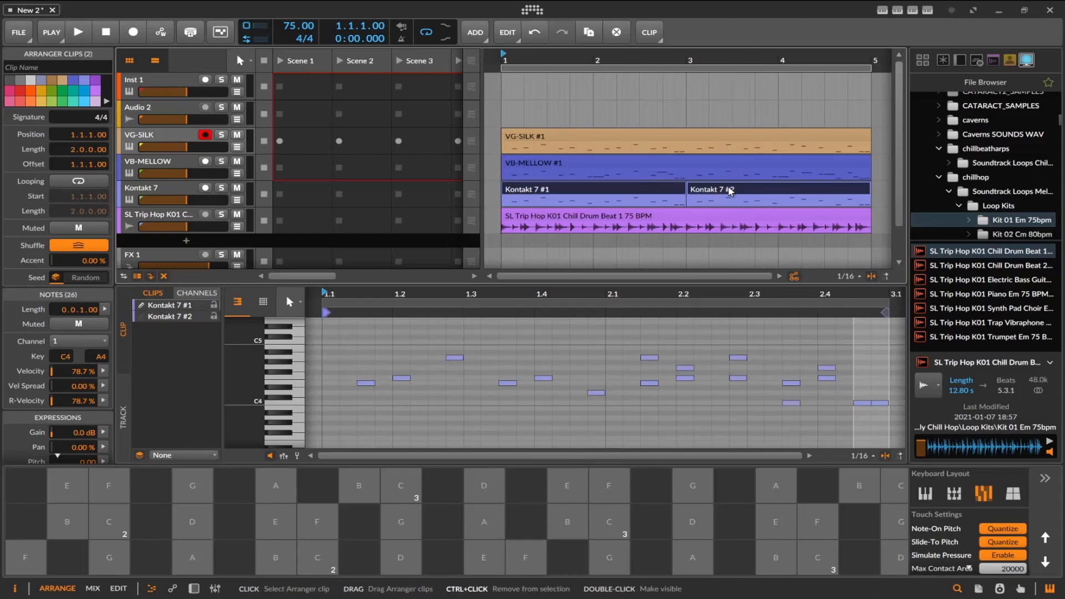
key("ctrl+j")
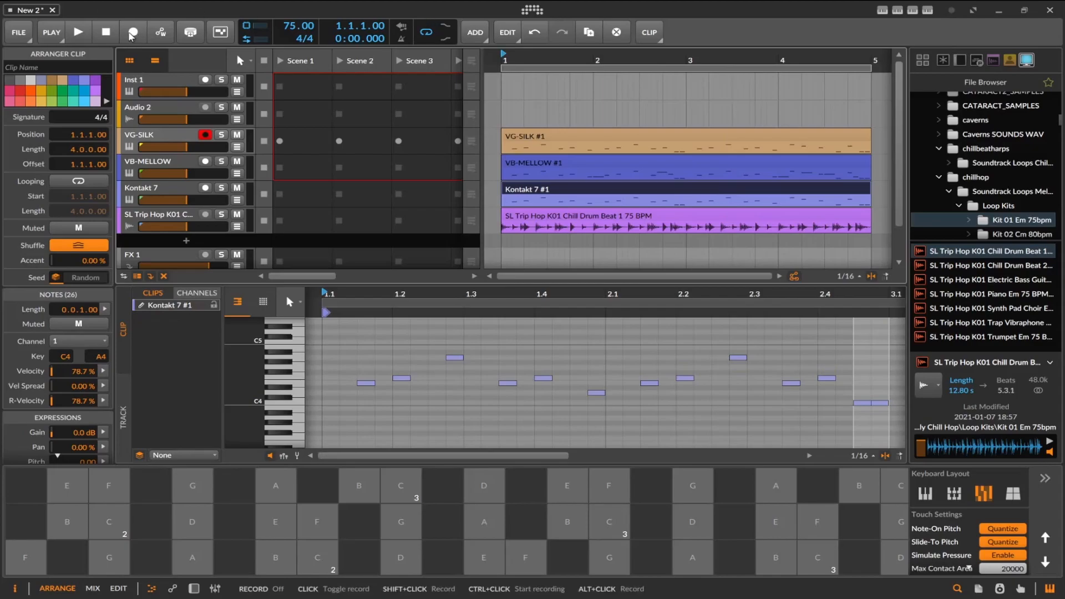
left_click(83, 34)
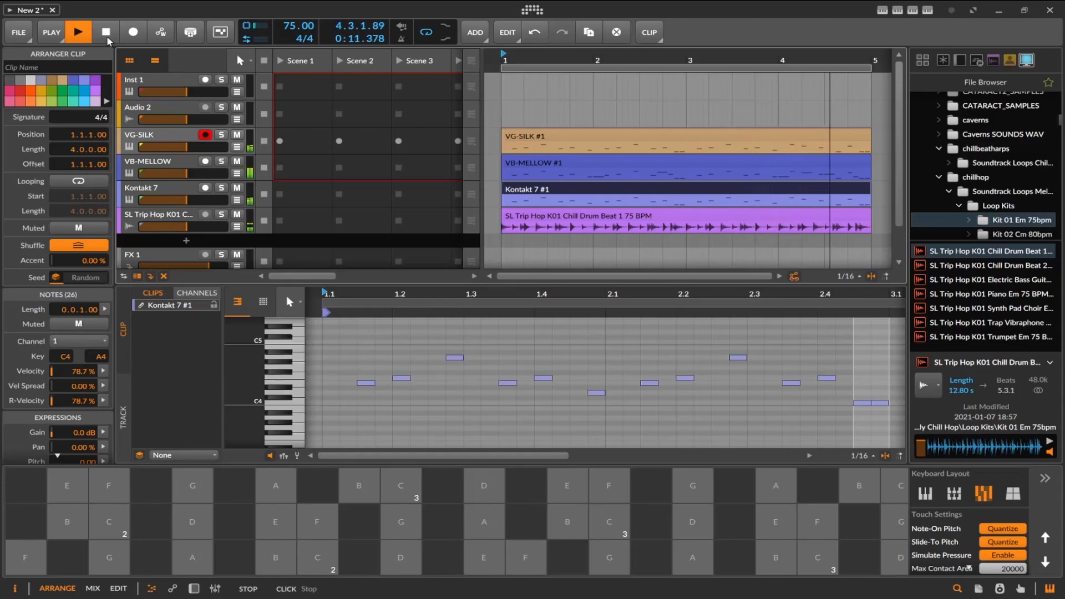
left_click(107, 36)
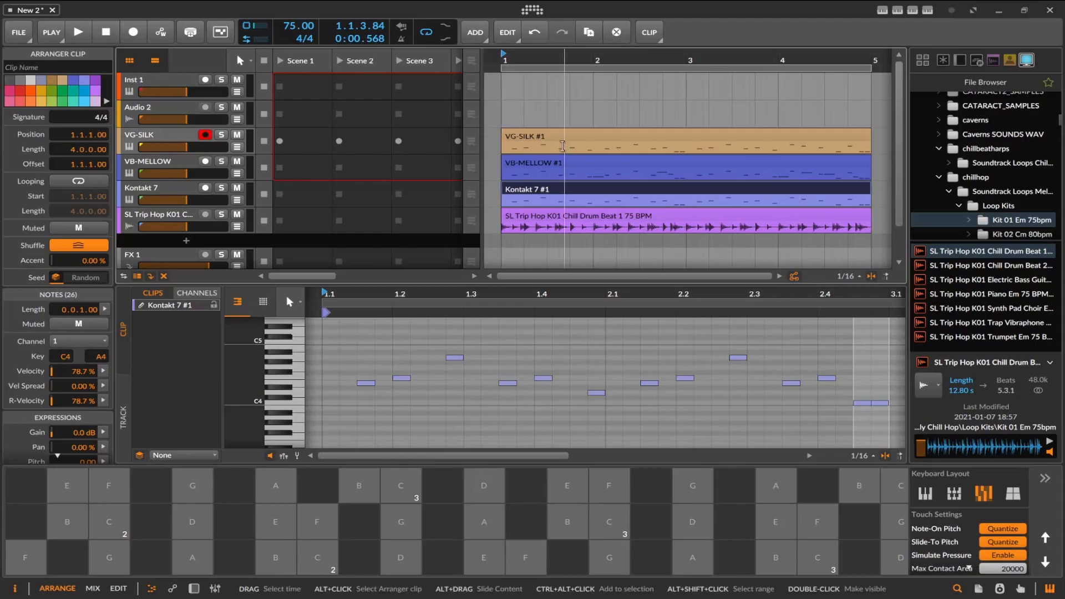
Add a Loopmix track loaded with the SL Trip Hop K01 Chill Drum Beat 1 loop and mute the original drum track.
scroll(562, 161, "down", 3)
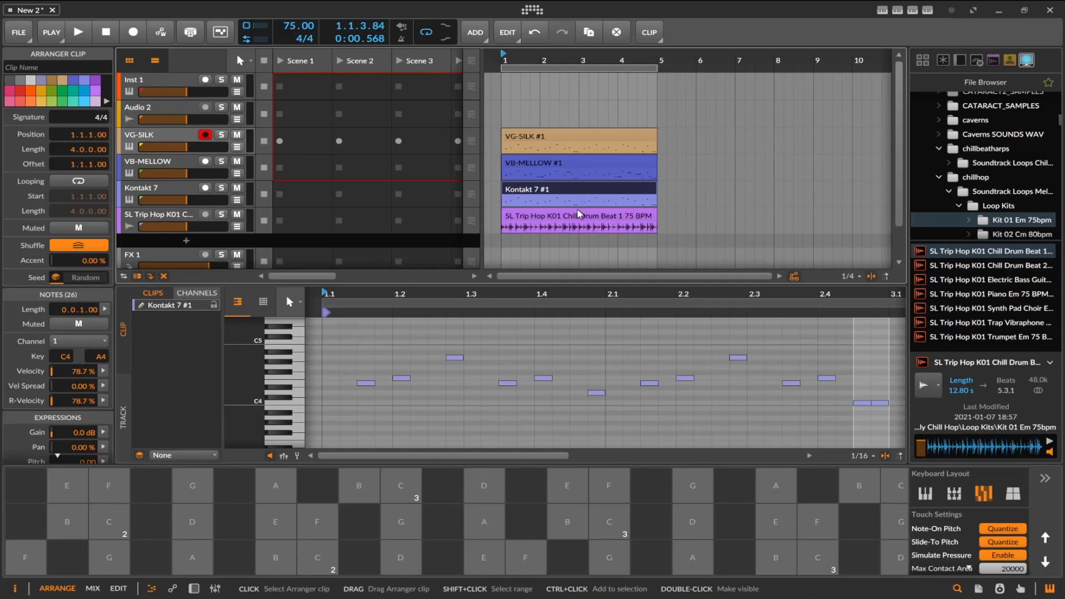
left_click(581, 215)
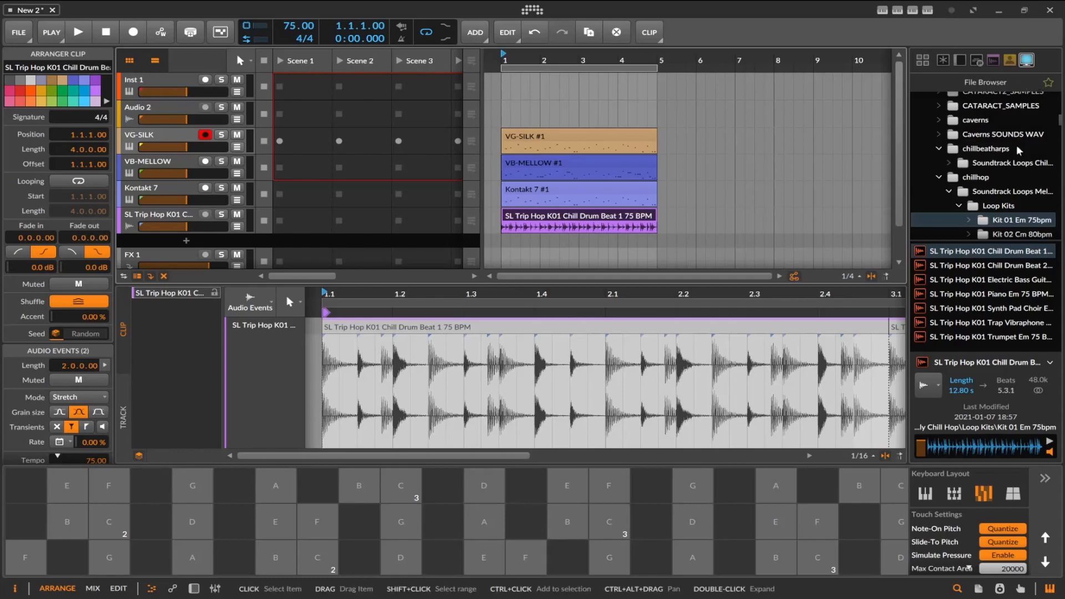
scroll(1016, 142, "up", 10)
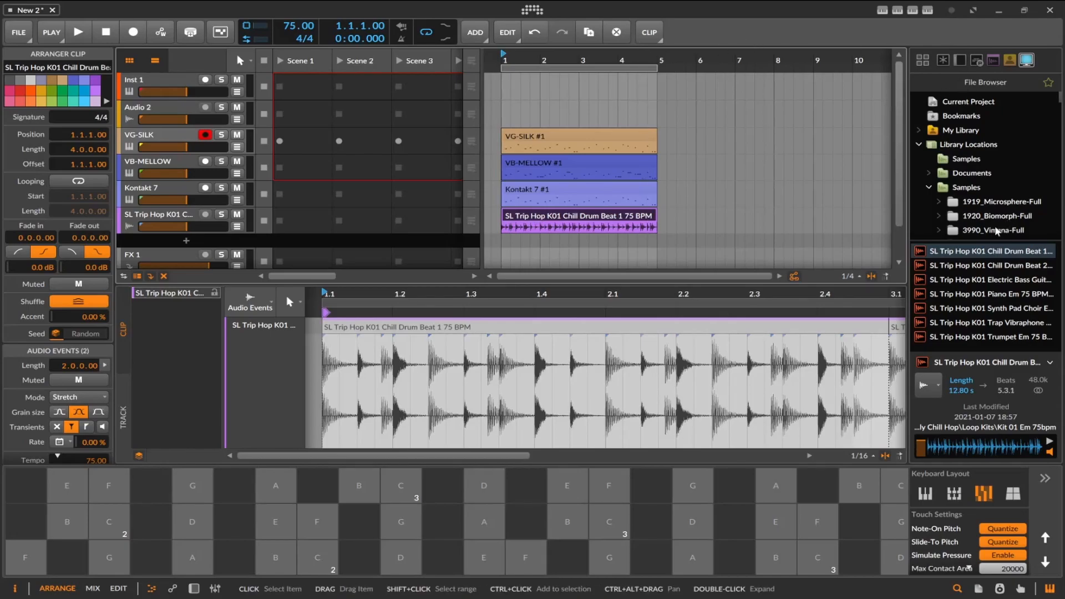
left_click(959, 60)
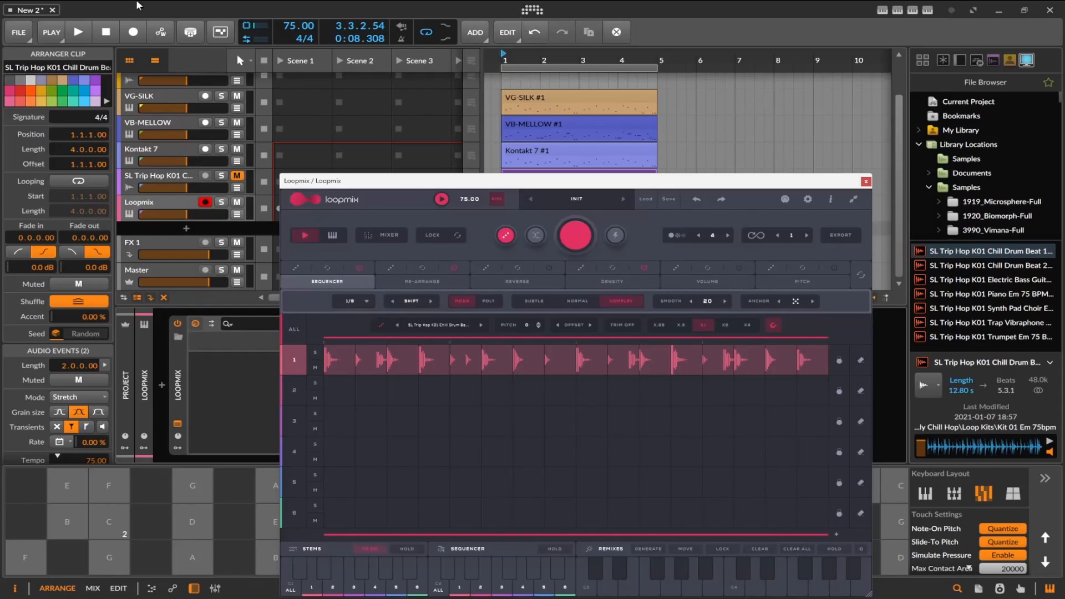
During playback, generate randomized Re-Arrange variations of the drum loop in Loopmix, then stop and close the plugin window.
left_click(72, 37)
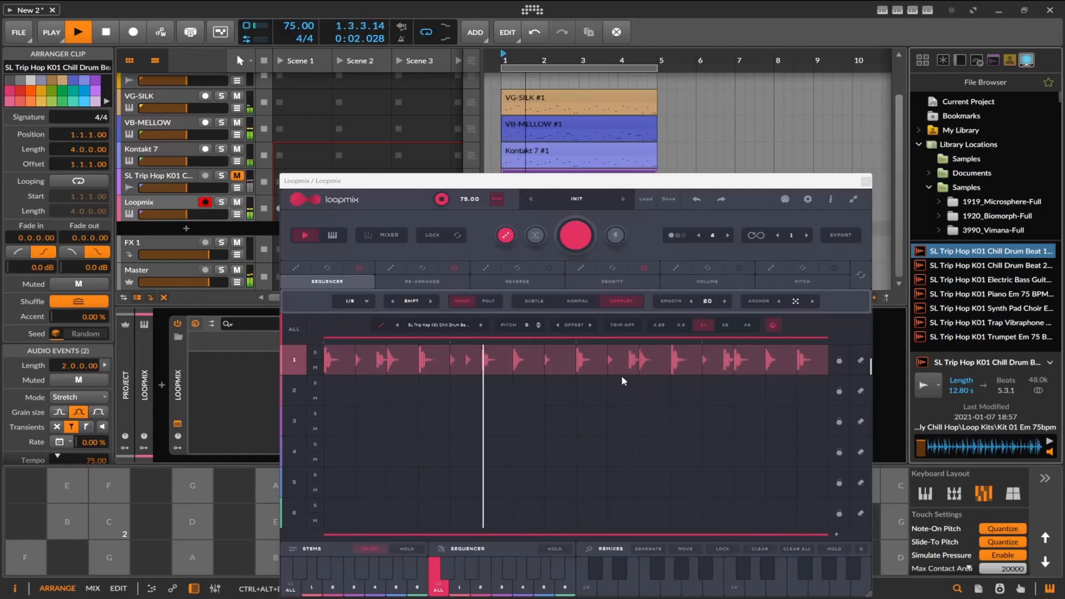
left_click(433, 298)
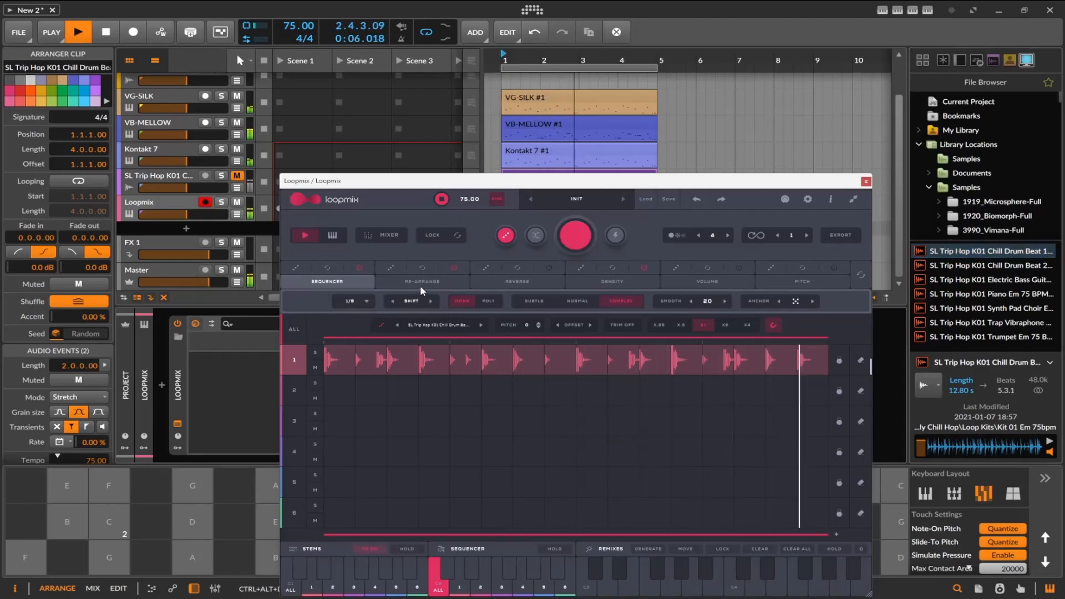
left_click(421, 284)
left_click(616, 237)
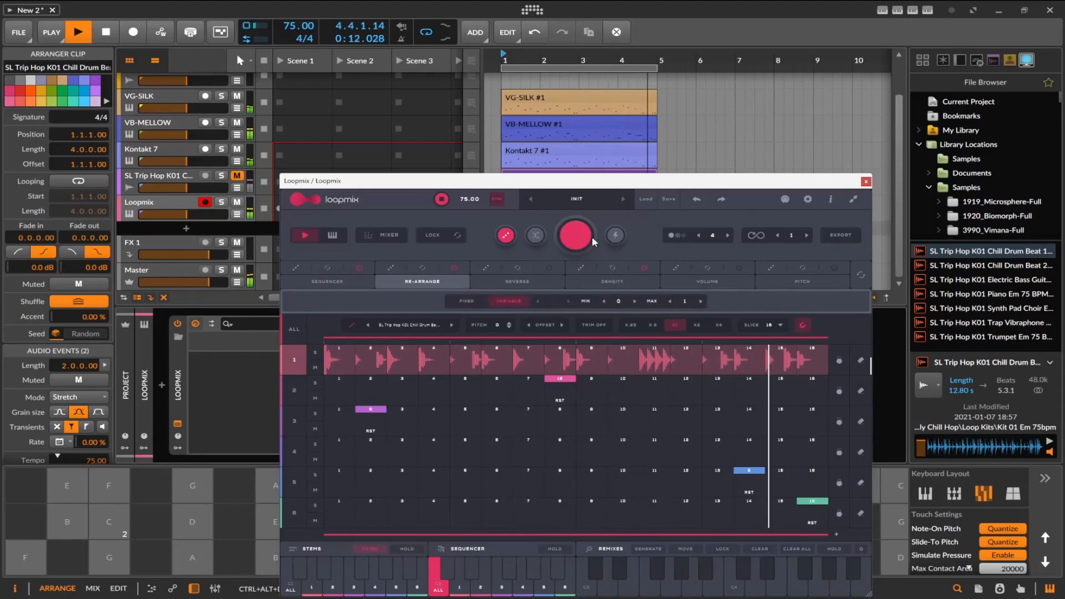
left_click(577, 235)
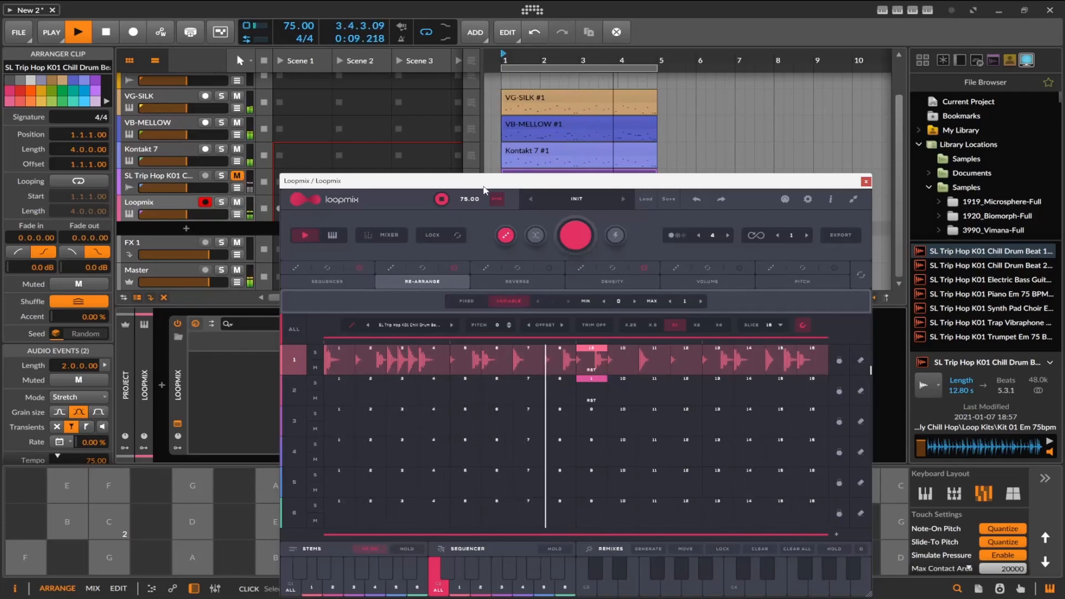
left_click(345, 283)
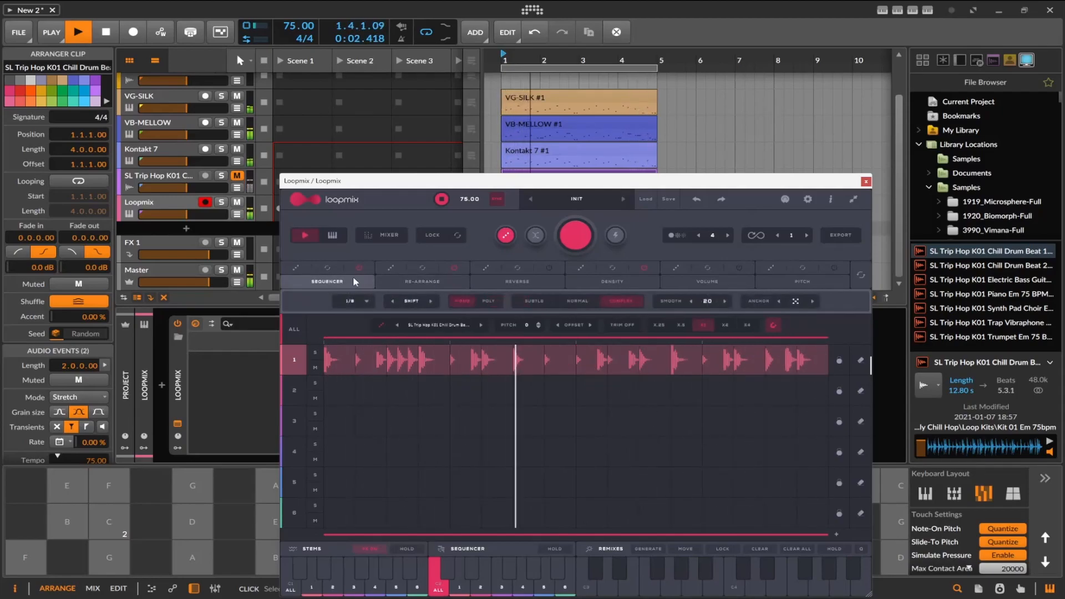
left_click(107, 32)
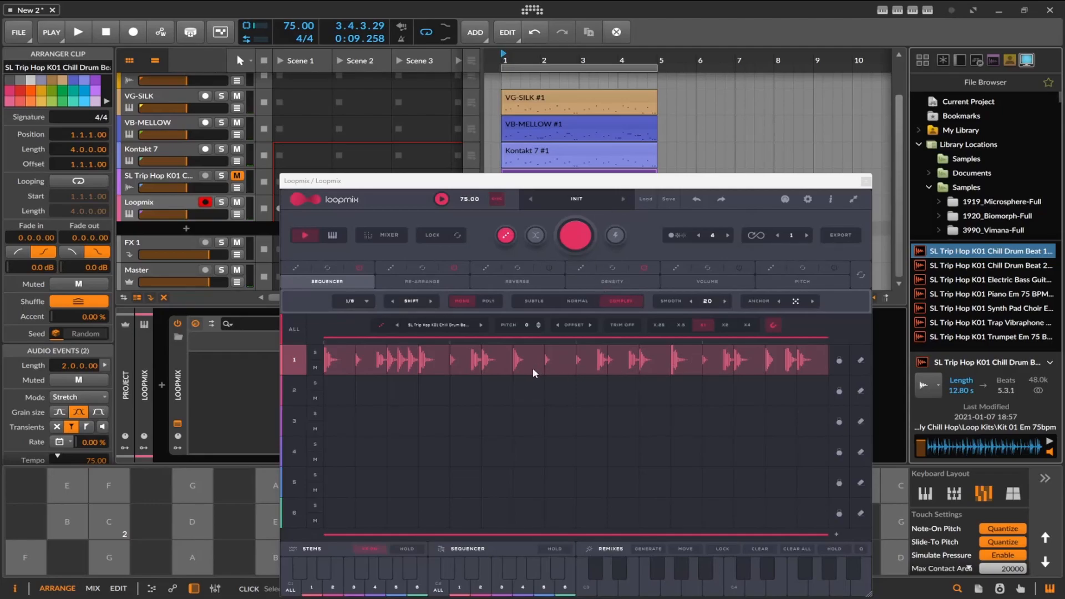
left_click(865, 182)
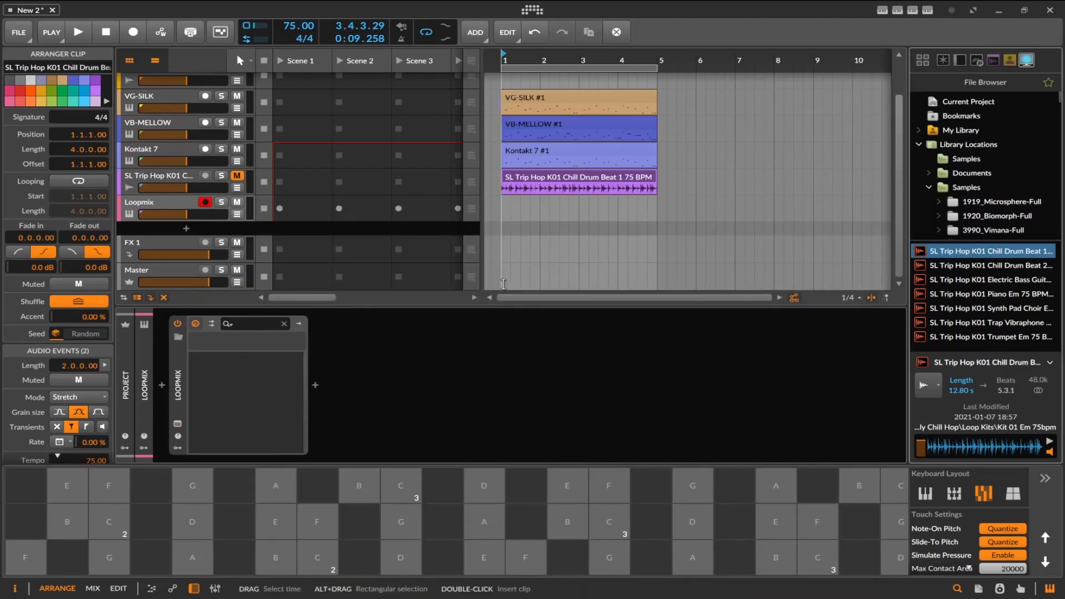
Bounce the Loopmix track in place over the time range from 1.1.1.00 to 5.1.1.00.
mouse_move(505, 265)
left_mouse_down()
mouse_move(631, 283)
mouse_move(518, 277)
left_mouse_up()
left_click(509, 277)
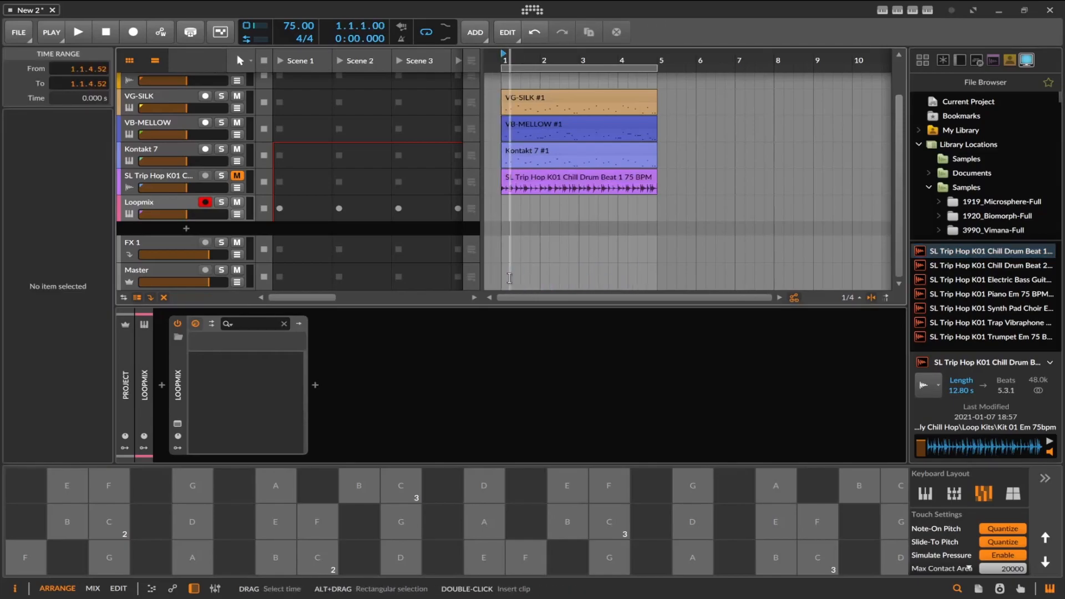
left_click(595, 178)
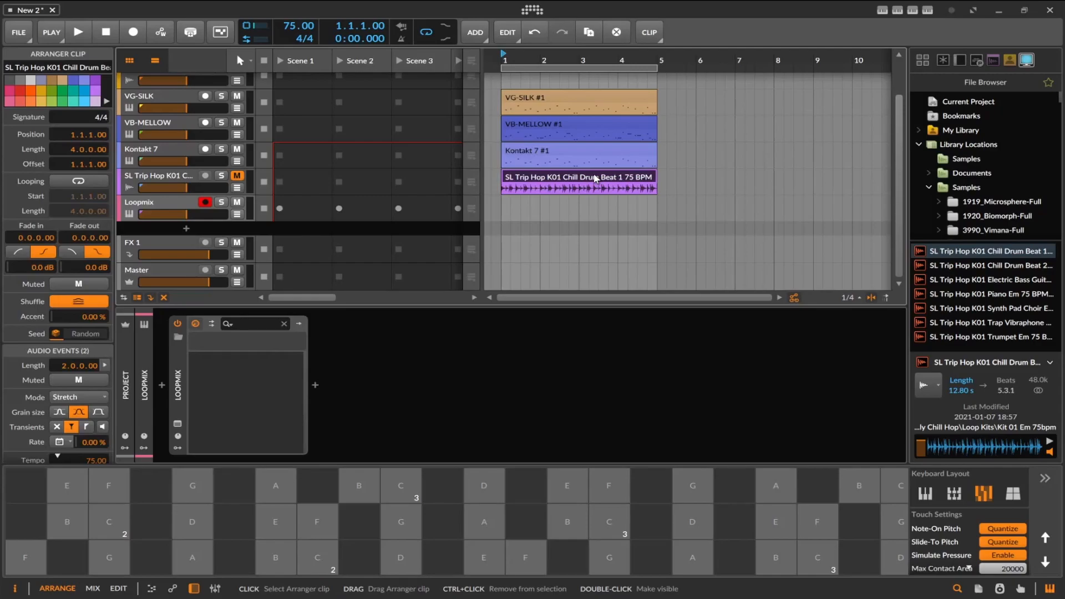
left_click(505, 209)
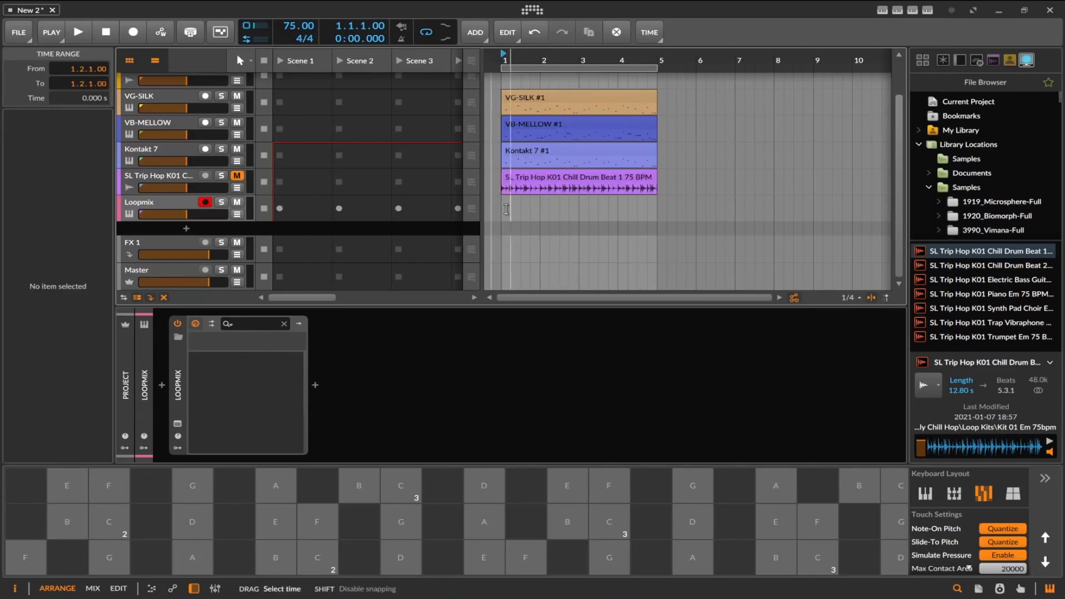
left_click_drag(501, 208, 641, 211)
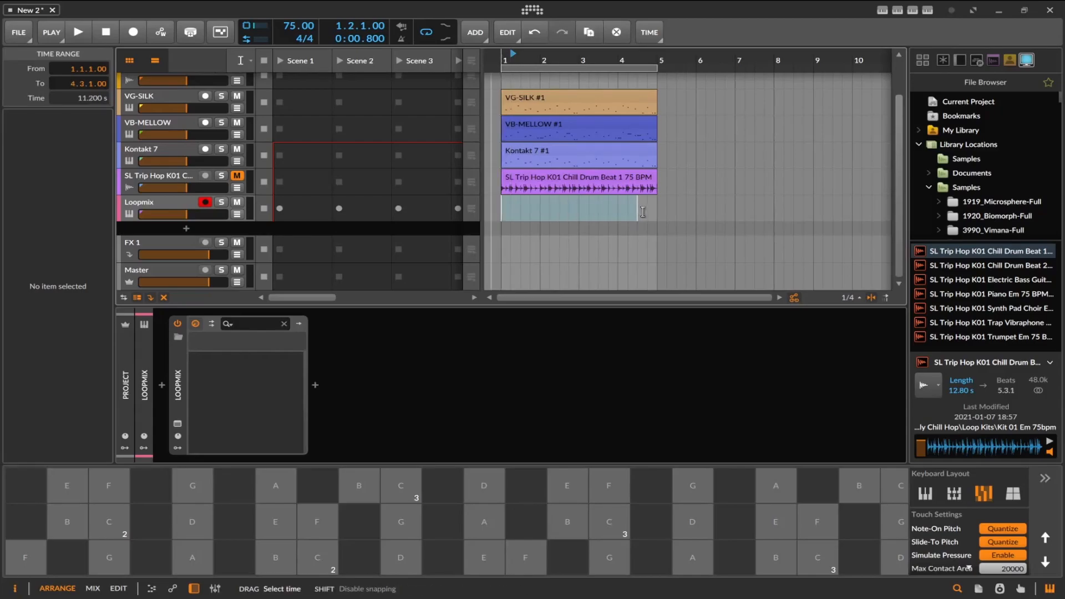
right_click(655, 214)
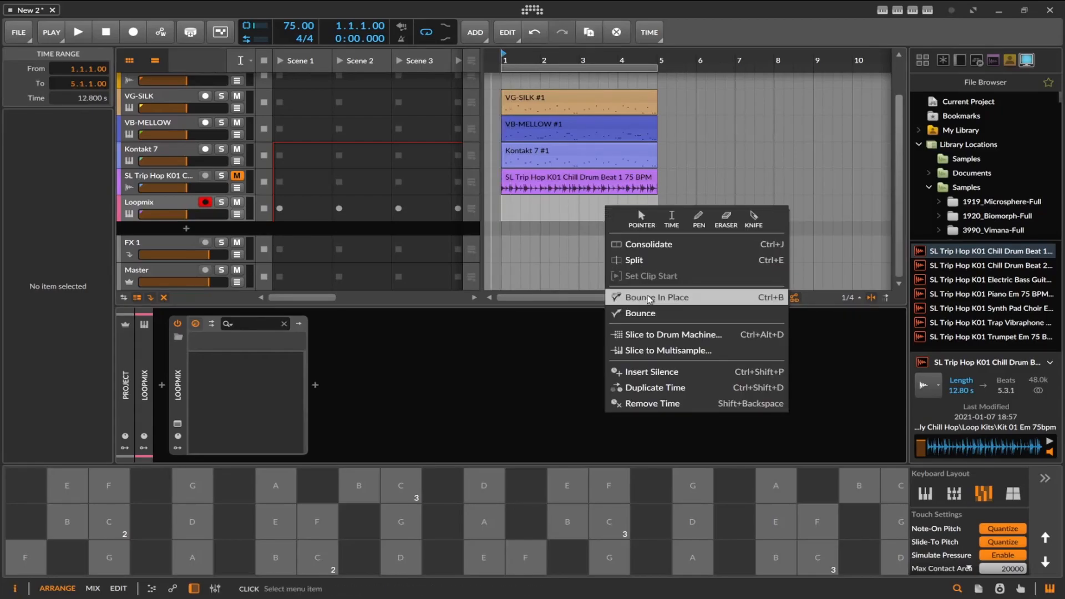
left_click(661, 314)
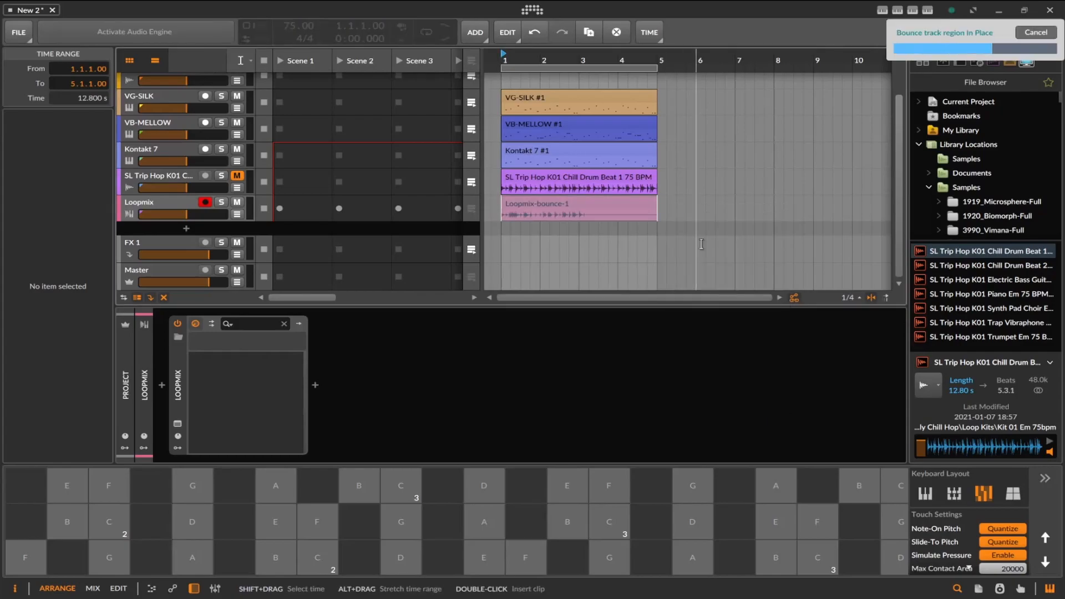
Put the bounced Loopmix clip on its own track, mute the Loopmix track and audition the arrangement.
left_click(237, 203)
left_click(237, 176)
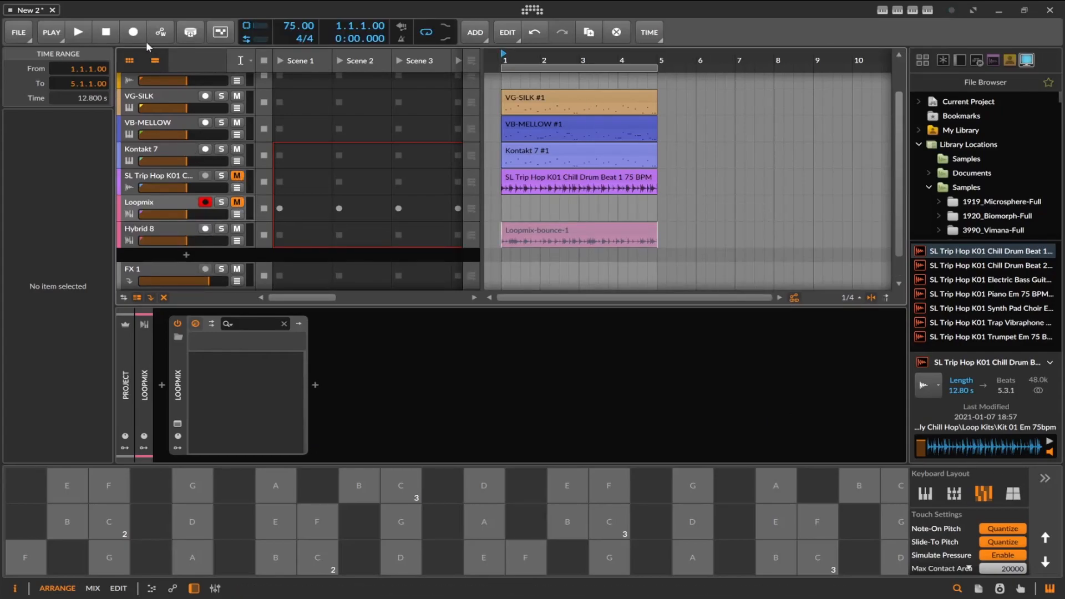
left_click(82, 33)
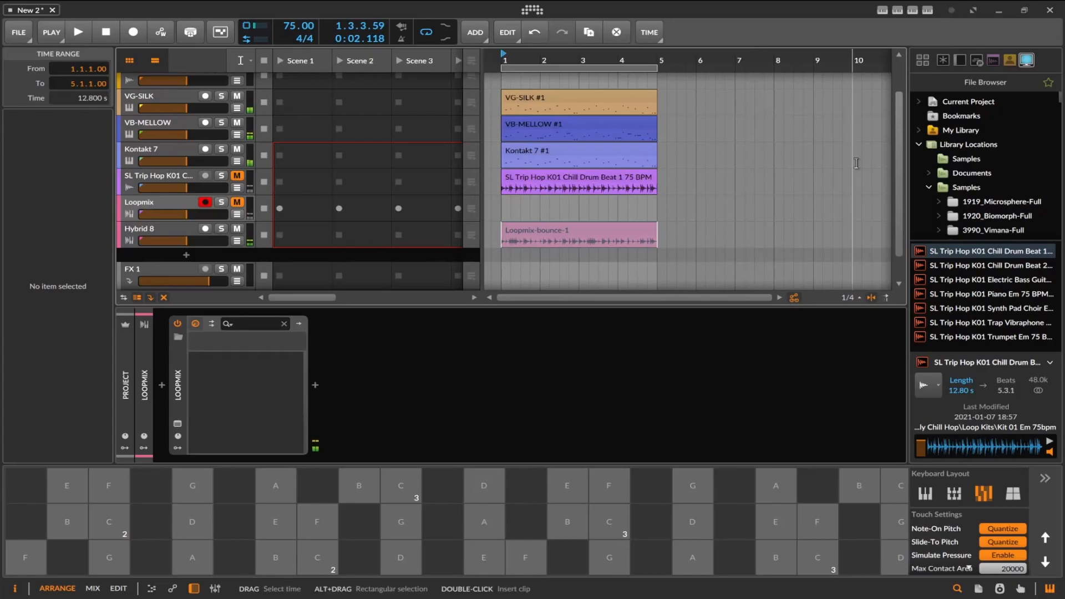
Move the Loopmix-bounce-1 clip onto the SL Trip Hop drum track so it starts at bar 5.
left_click_drag(599, 231, 758, 179)
left_click(716, 159)
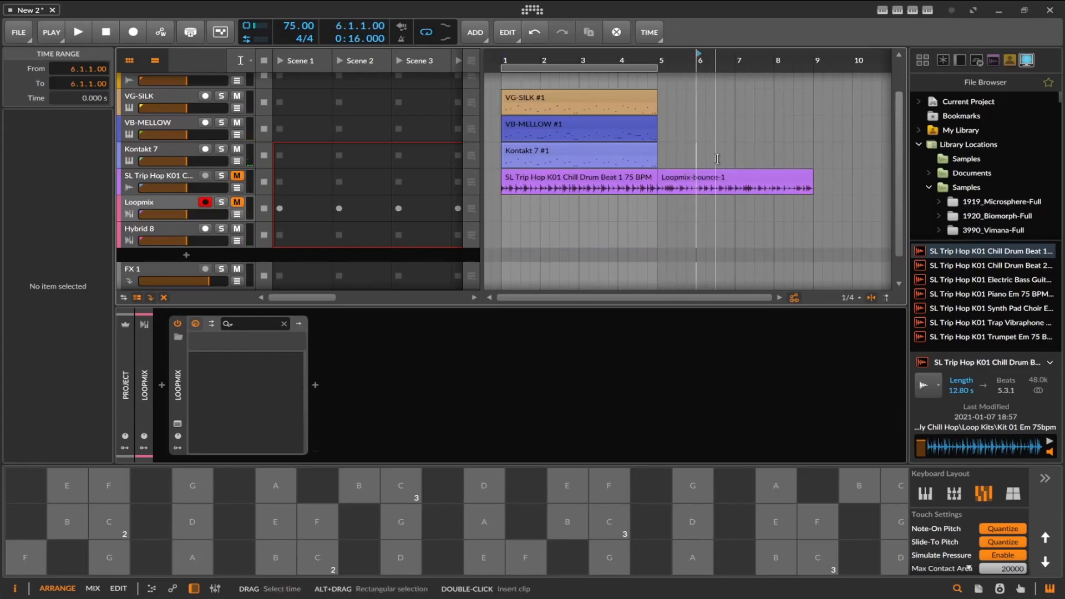
left_click(579, 149)
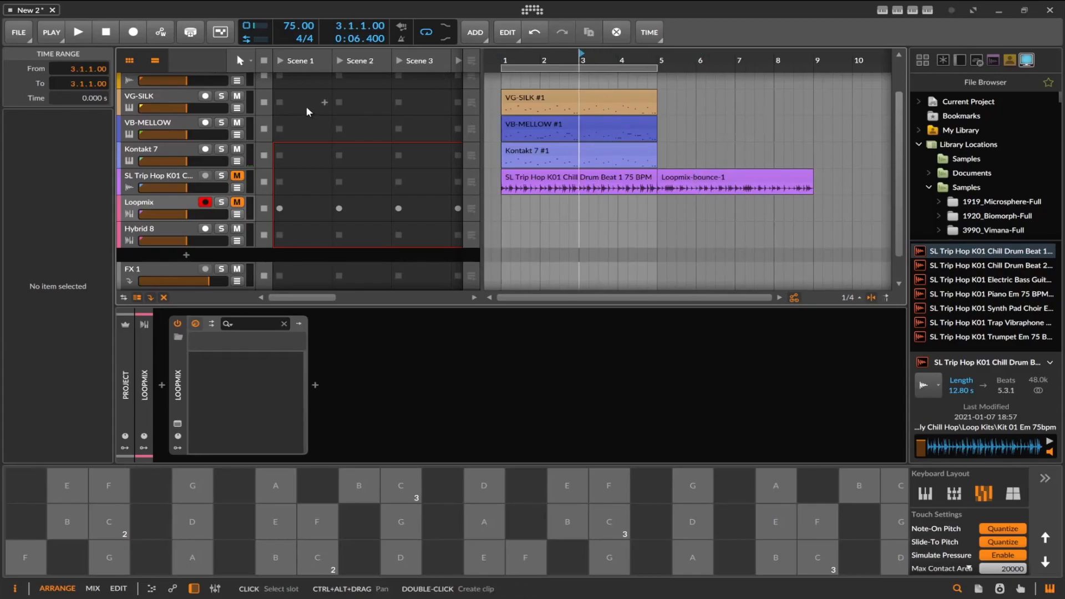
With the Pointer tool, copy the four-bar Kontakt 7, VB-MELLOW and VG-SILK clips to bar 5.
left_click(247, 60)
left_click(263, 78)
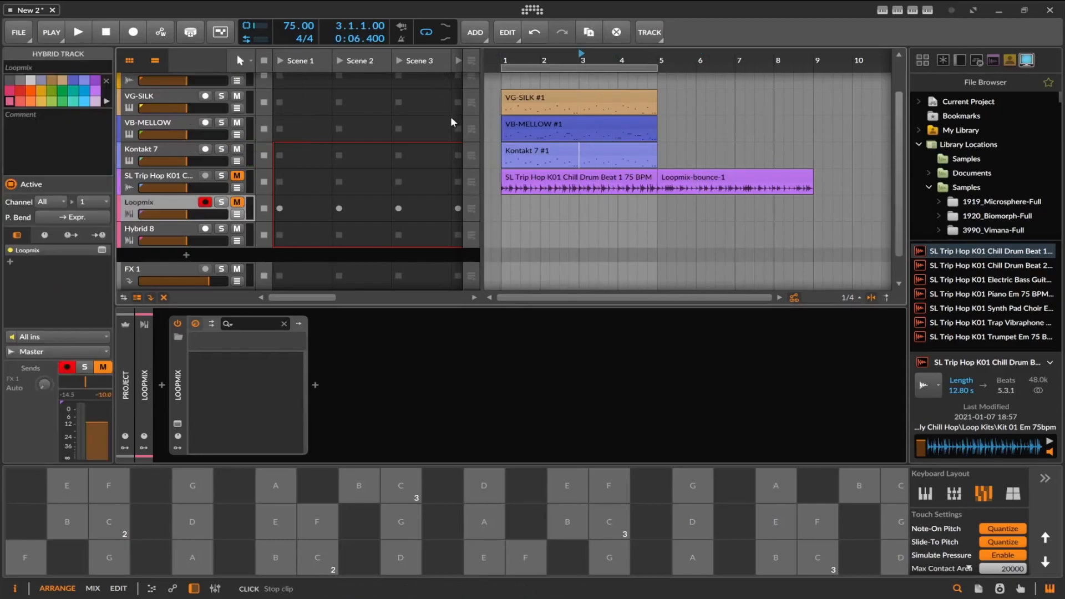
left_click_drag(557, 156, 713, 157)
left_click_drag(604, 122, 757, 125)
left_click_drag(617, 98, 773, 95)
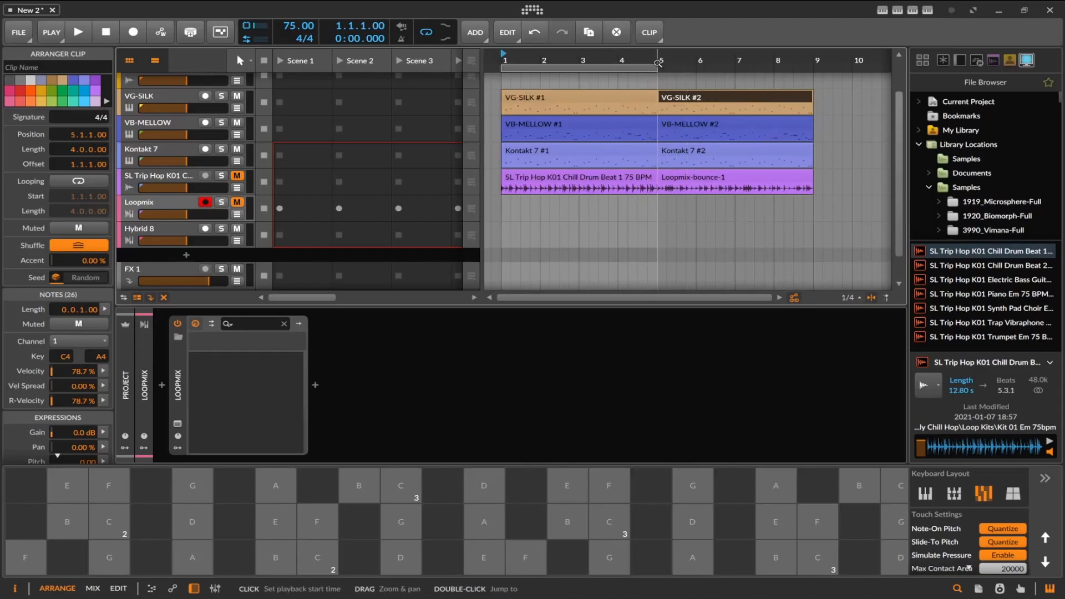
Extend the arranger loop region to eight bars and play the arrangement.
left_click_drag(658, 68, 814, 69)
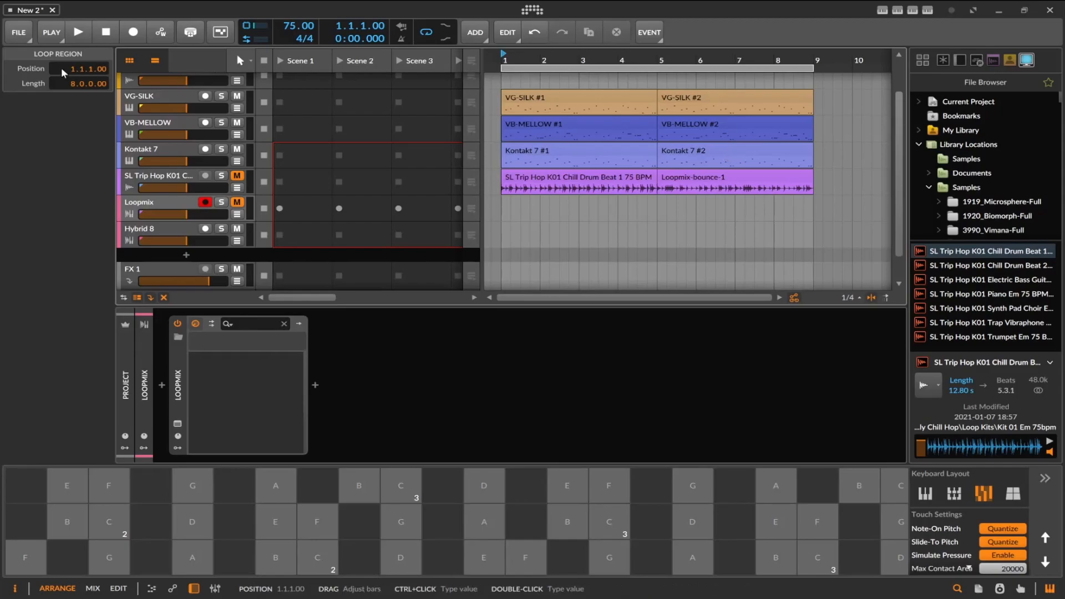
left_click(79, 32)
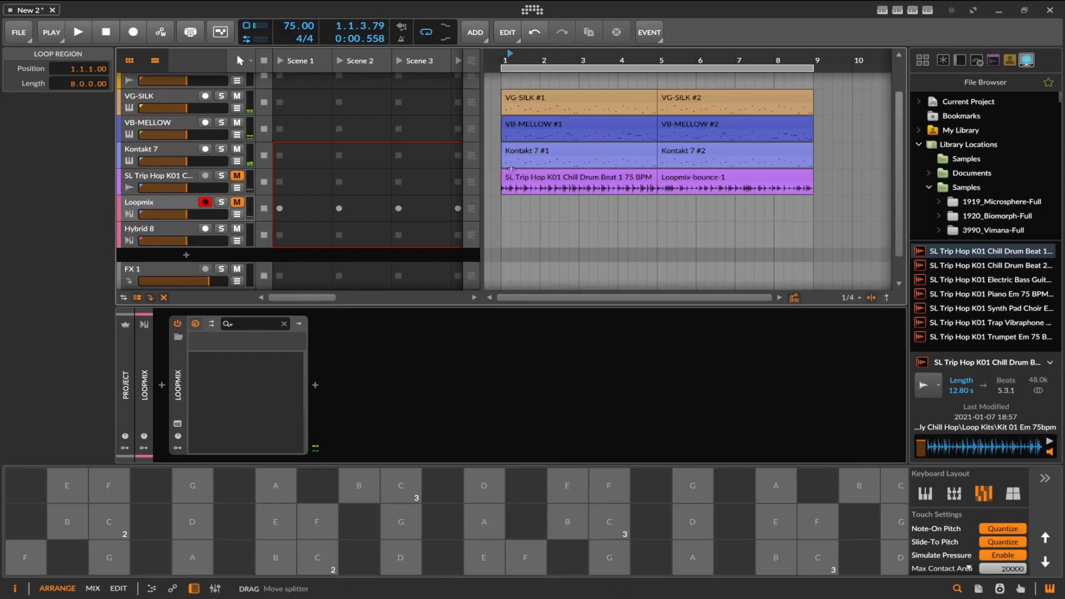
Bounce the Kontakt 7 clip at bar 5 to a new audio track with the Pre-Fader source at 24 bit.
left_click(689, 152)
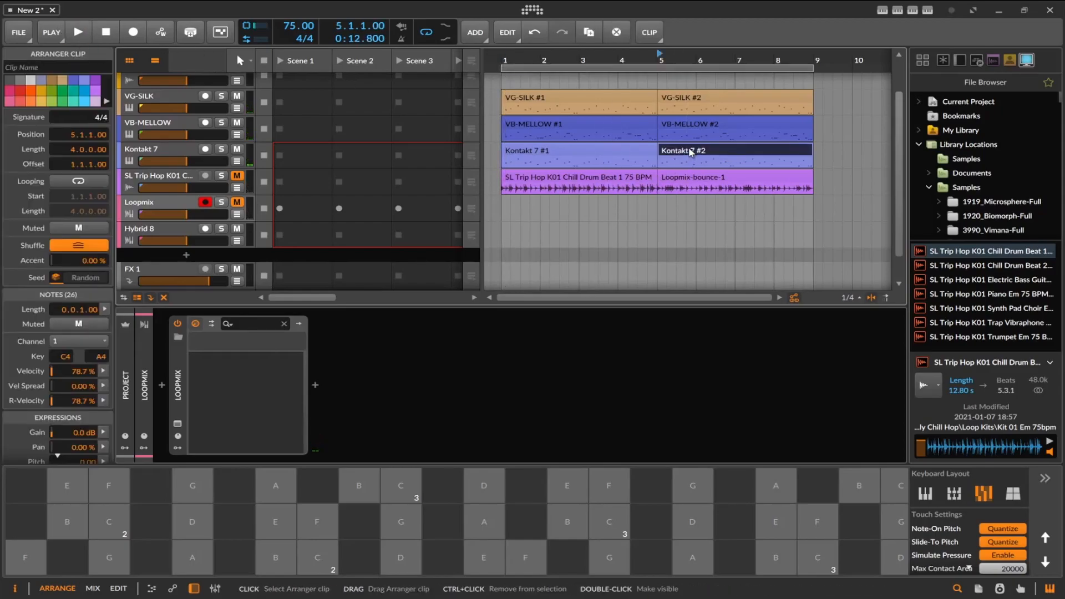
right_click(688, 152)
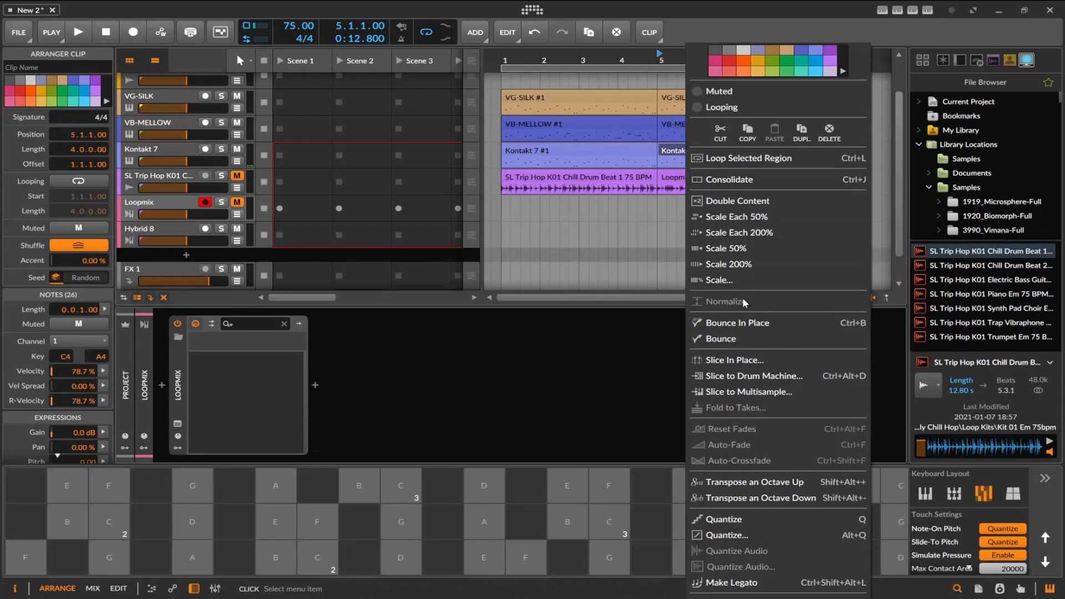
left_click(746, 335)
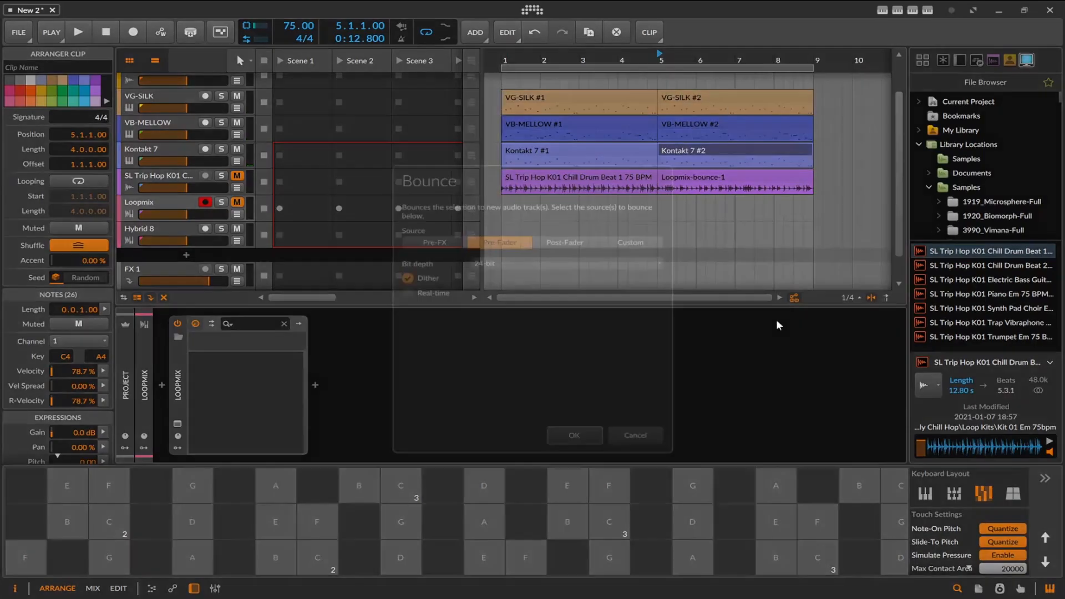
left_click(576, 433)
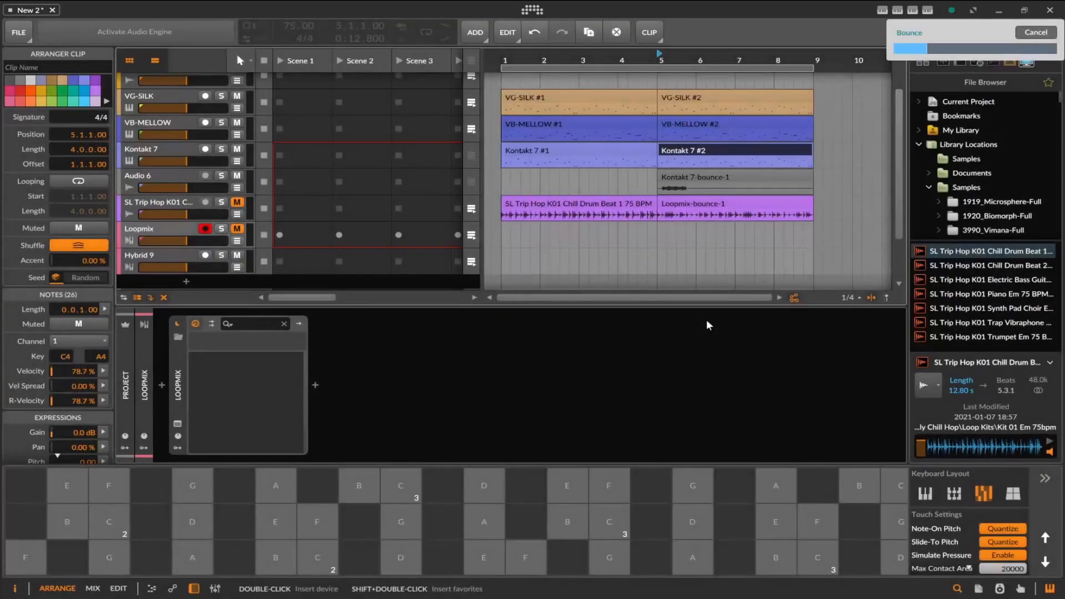
Select the Kontakt 7-bounce-1 clip and unmute the Loopmix track.
left_click(713, 177)
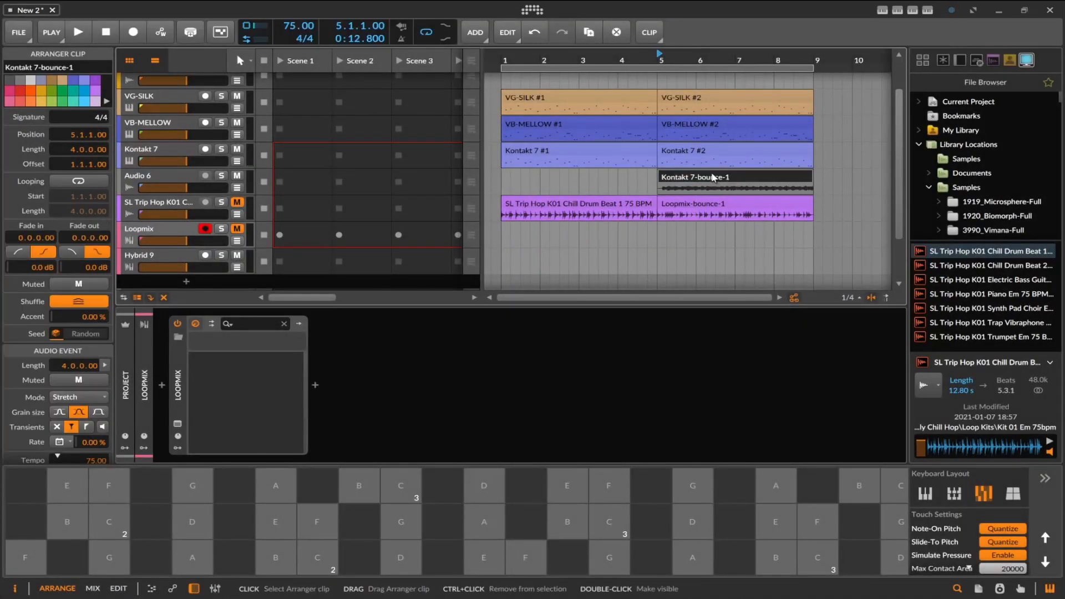
left_click(161, 232)
left_click(240, 230)
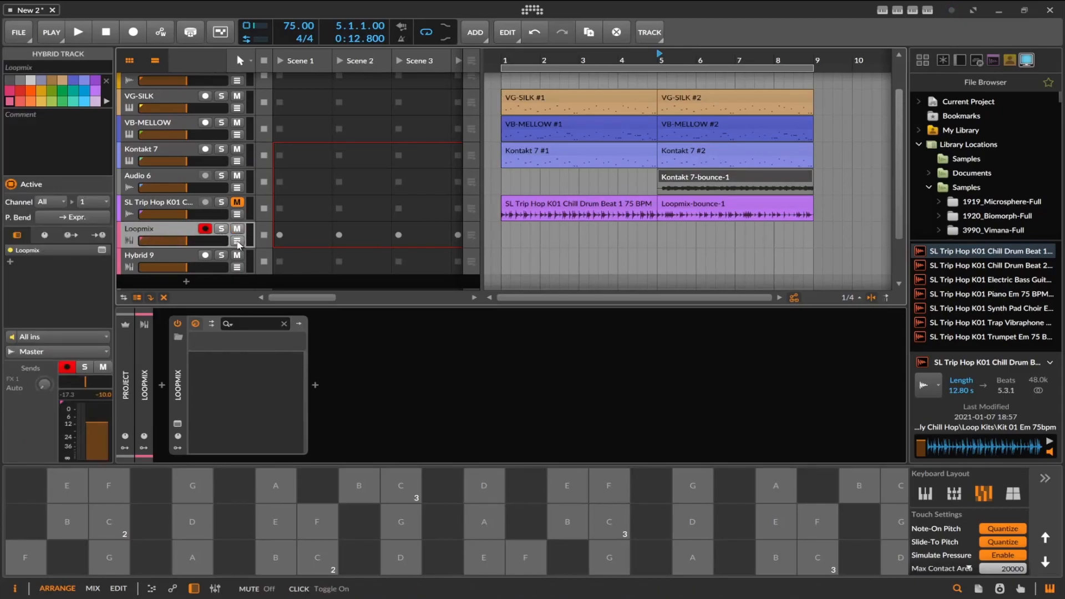
Open the Loopmix plug-in window and try to load the Kontakt 7-bounce-1 arranger clip into its first lane.
left_click(176, 425)
left_click_drag(777, 182, 522, 181)
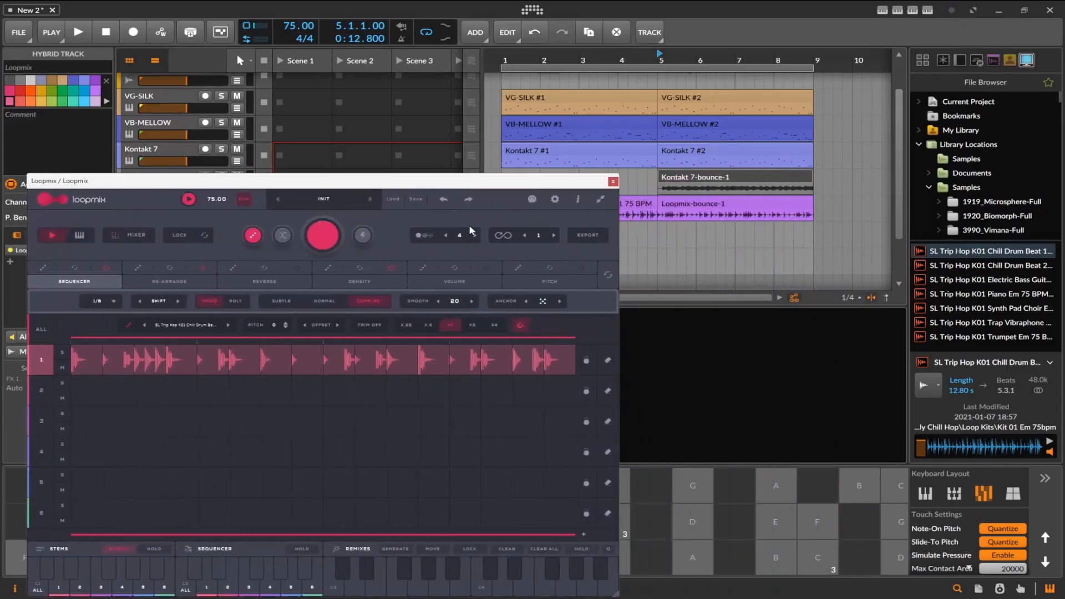
left_click(776, 179)
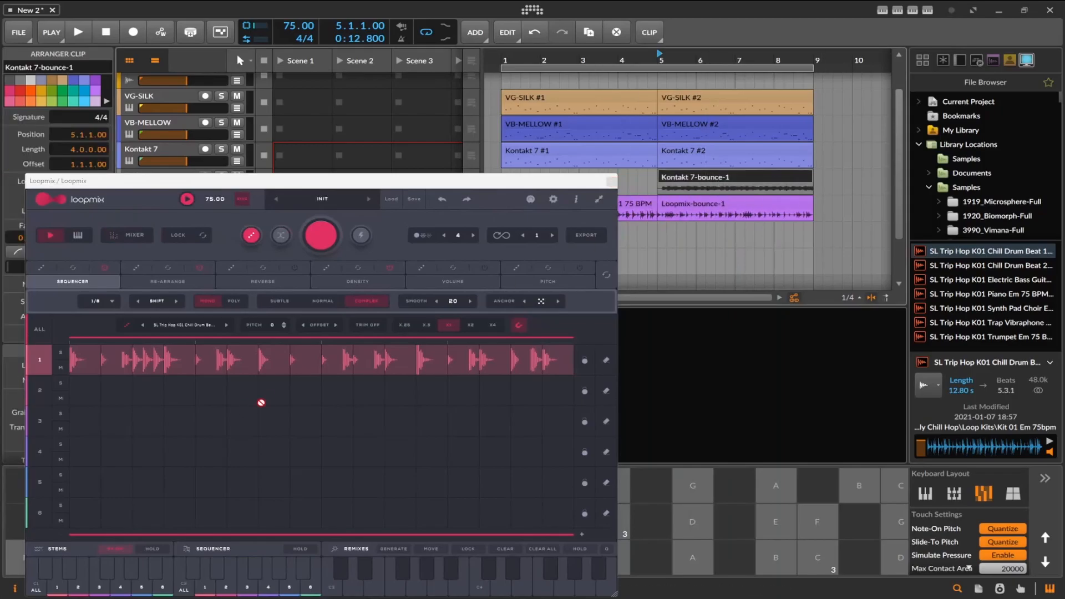
left_click_drag(177, 359, 291, 358)
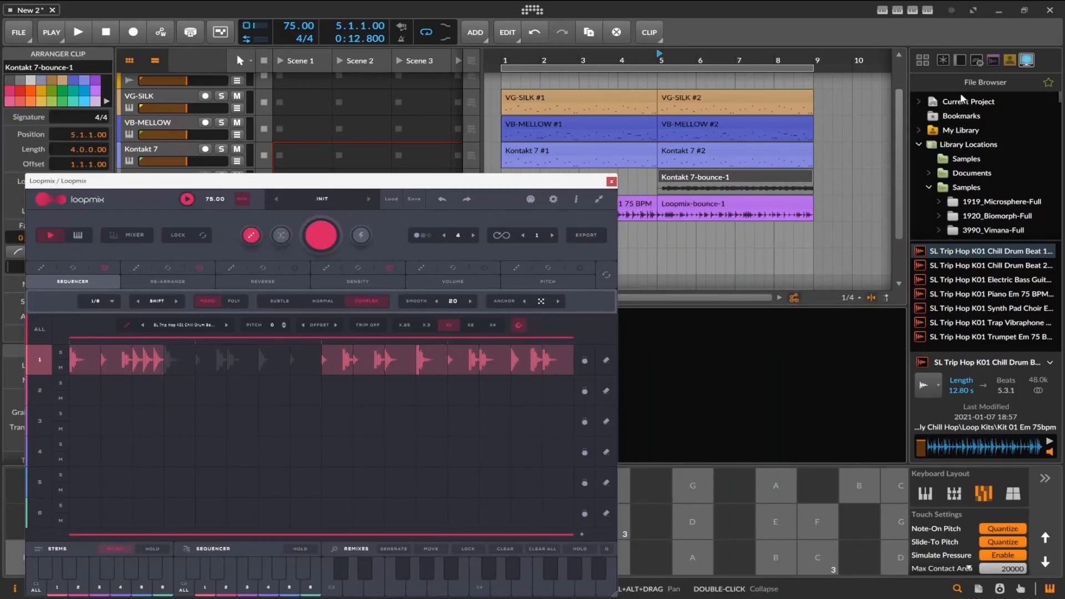
Find Kontakt 7-bounce-1.wav in the current project's bounce folder and load it into Loopmix's first lane.
left_click(1027, 60)
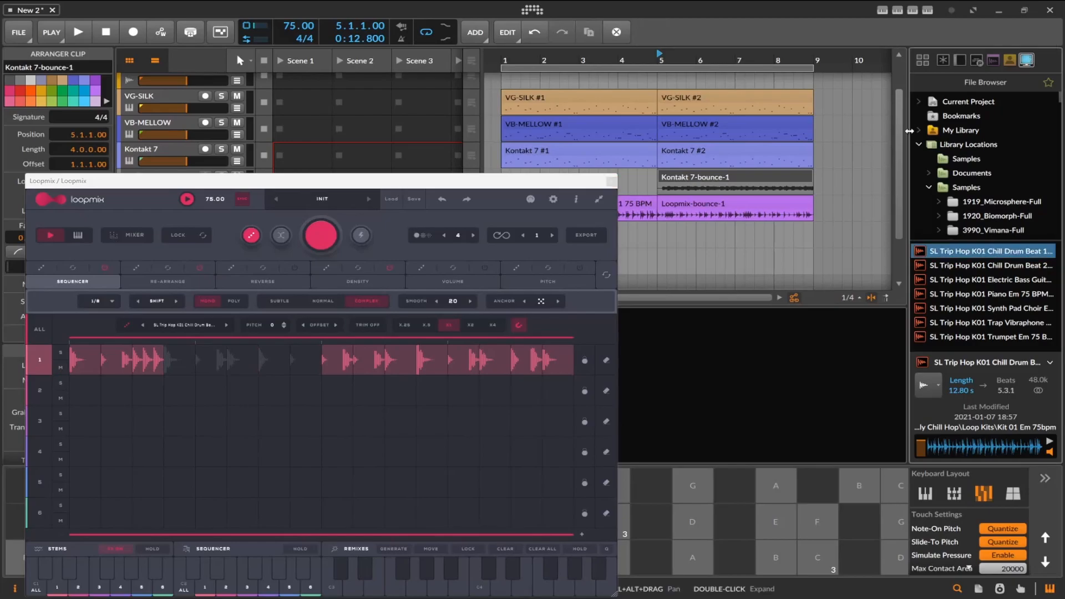
left_click(918, 102)
left_click(938, 116)
left_click(929, 116)
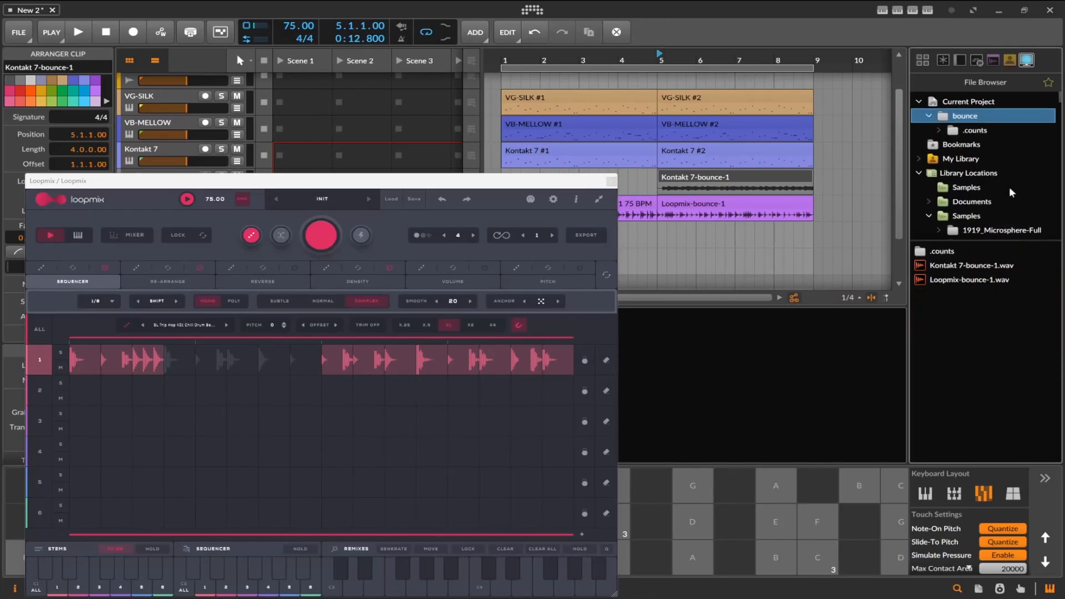
left_click(945, 266)
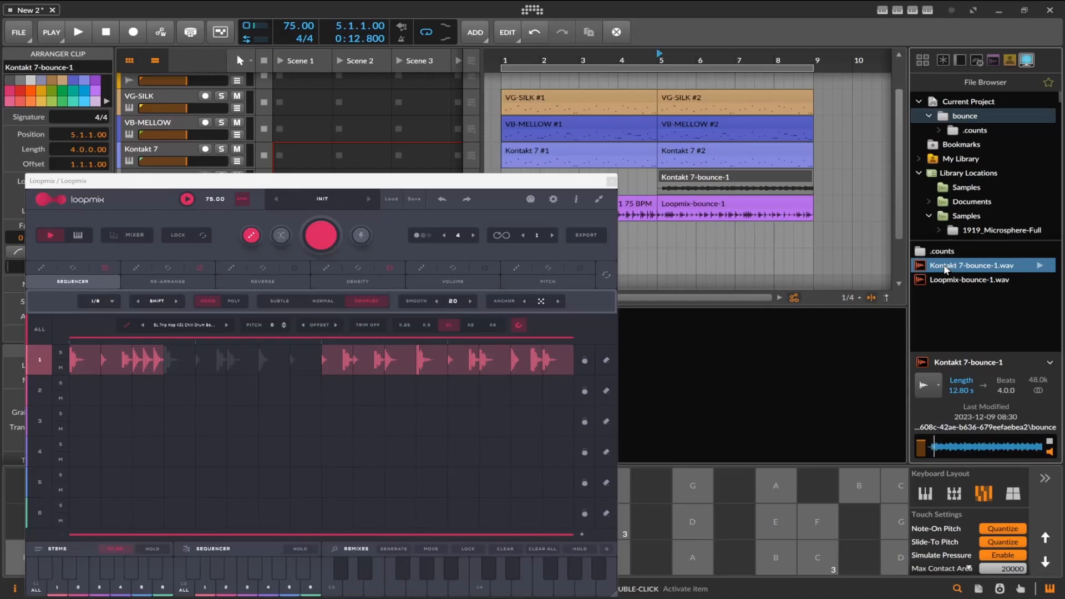
left_click_drag(966, 269, 464, 366)
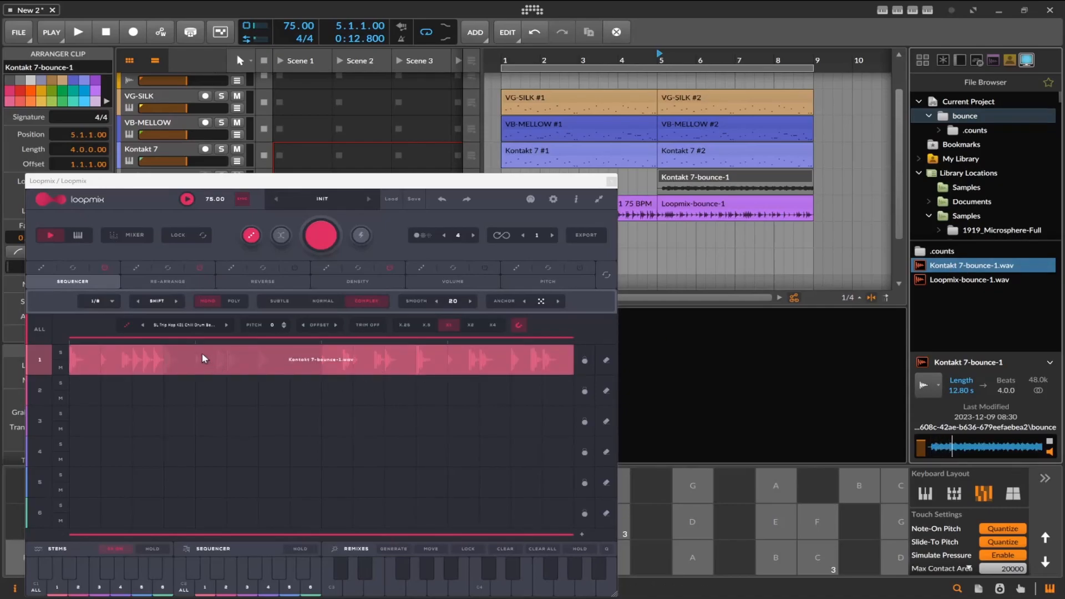
left_click_drag(202, 353, 202, 353)
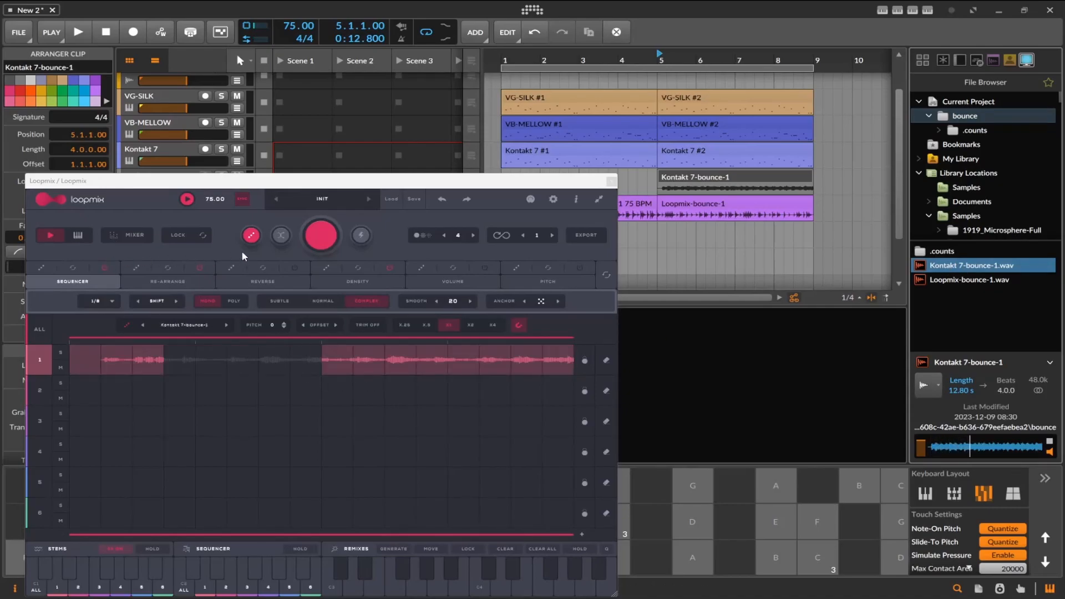
Generate Loopmix remixes of the Kontakt bounce during playback, with the Kontakt 7 track muted and the play start at bar 5.
left_click(309, 236)
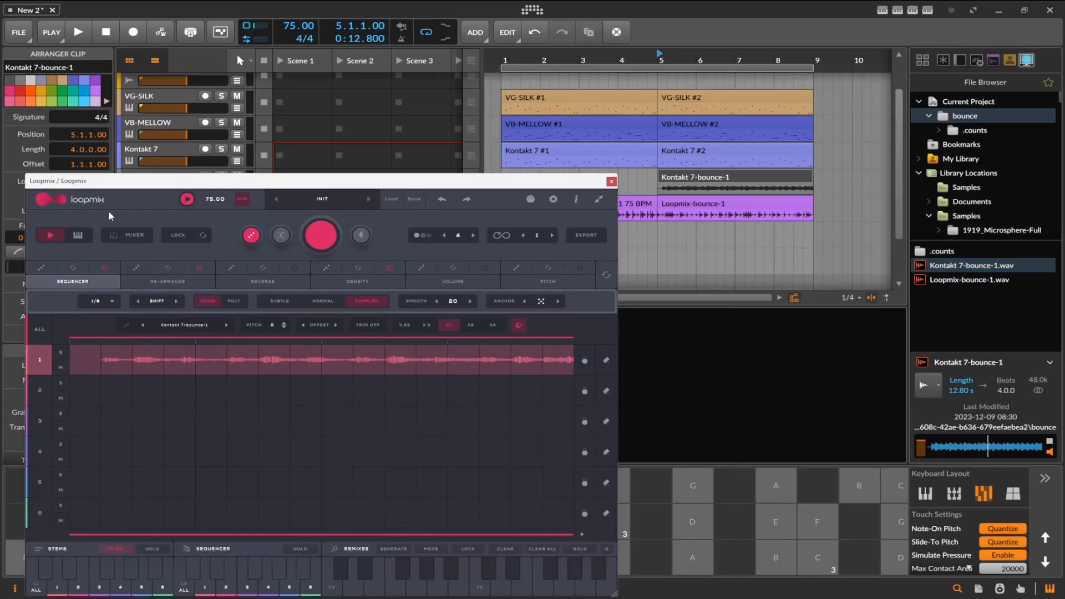
left_click(81, 31)
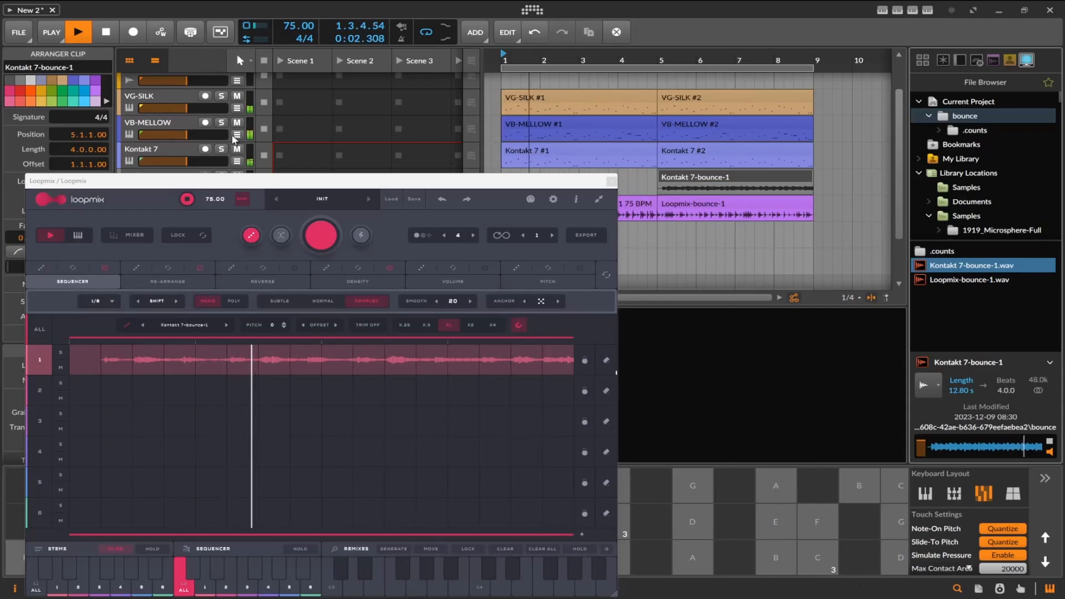
left_click(238, 150)
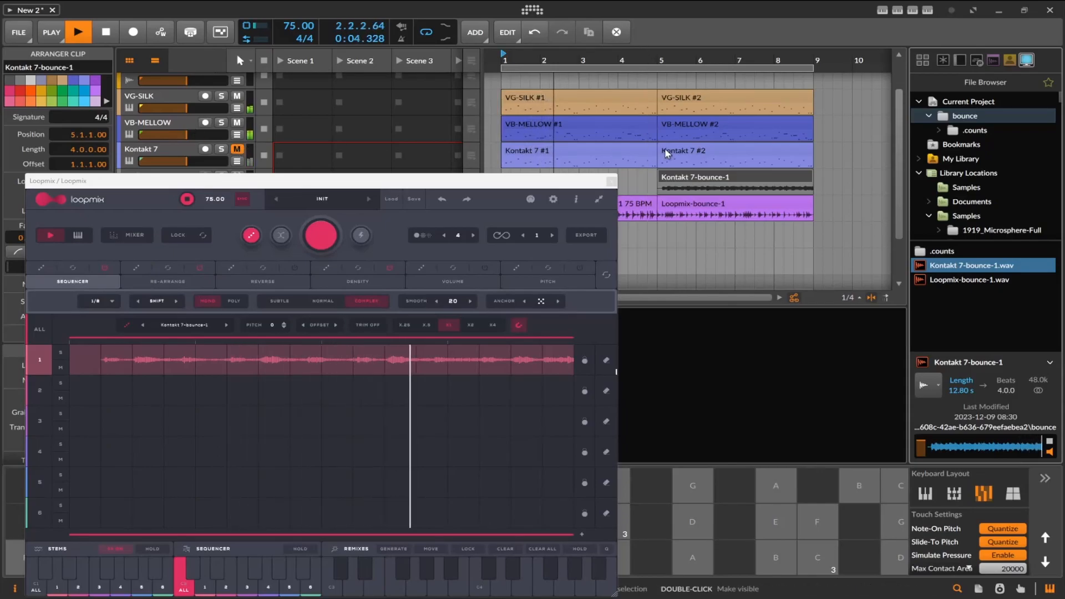
left_click(657, 83)
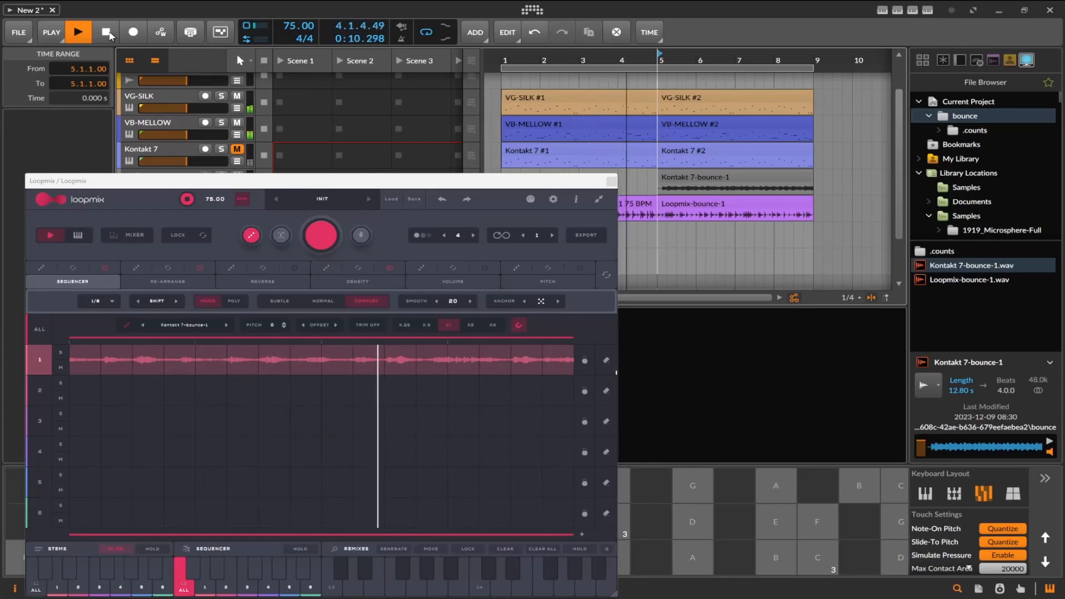
left_click(323, 229)
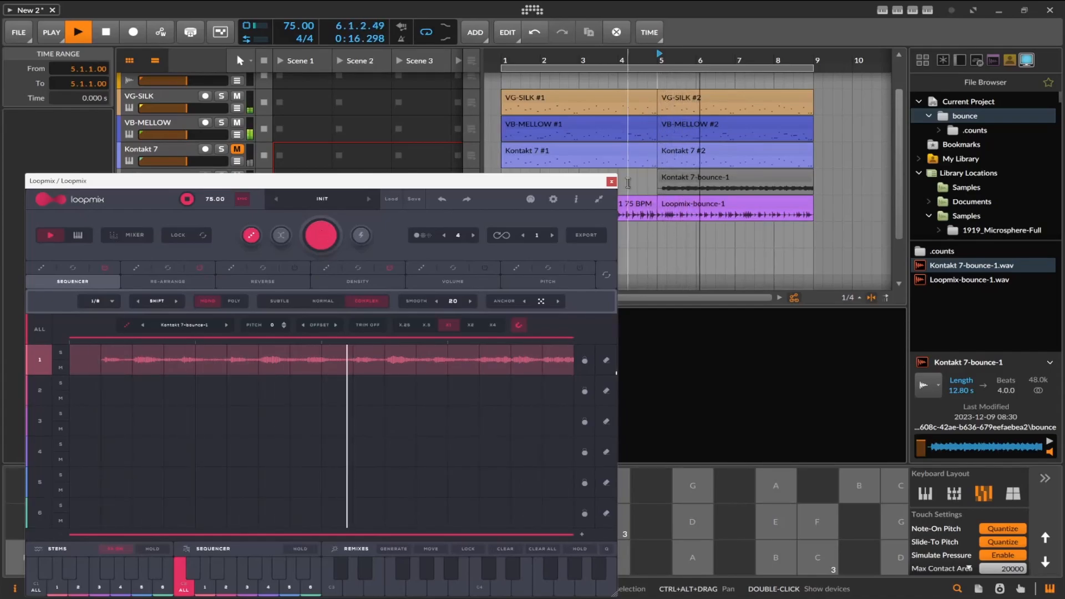
Close the Loopmix window and delete the Kontakt 7-bounce-1 clip from the Audio 6 track.
left_click(612, 183)
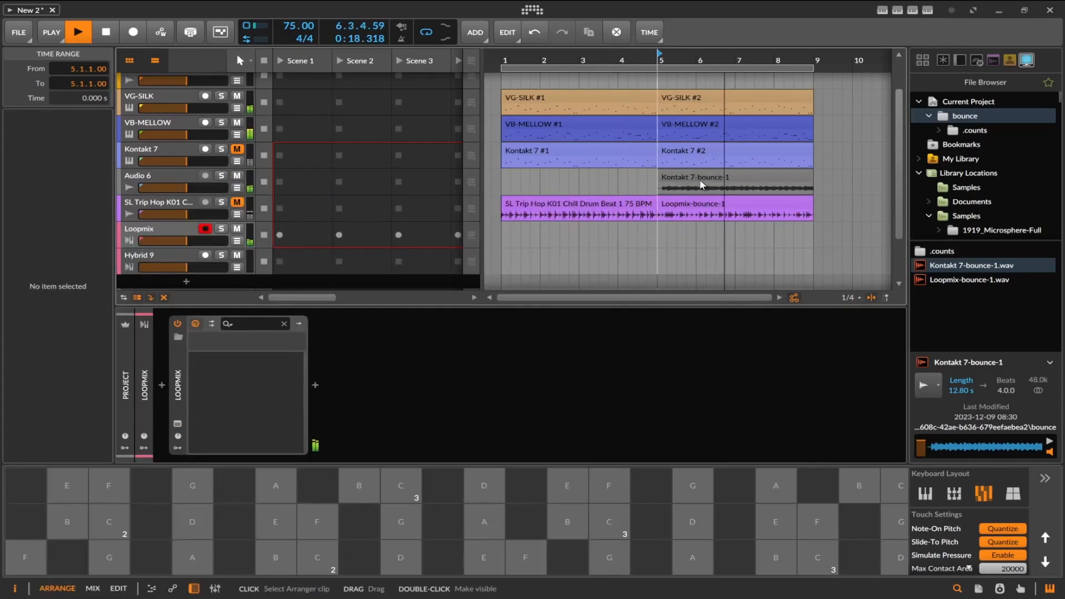
left_click(702, 180)
key("Delete")
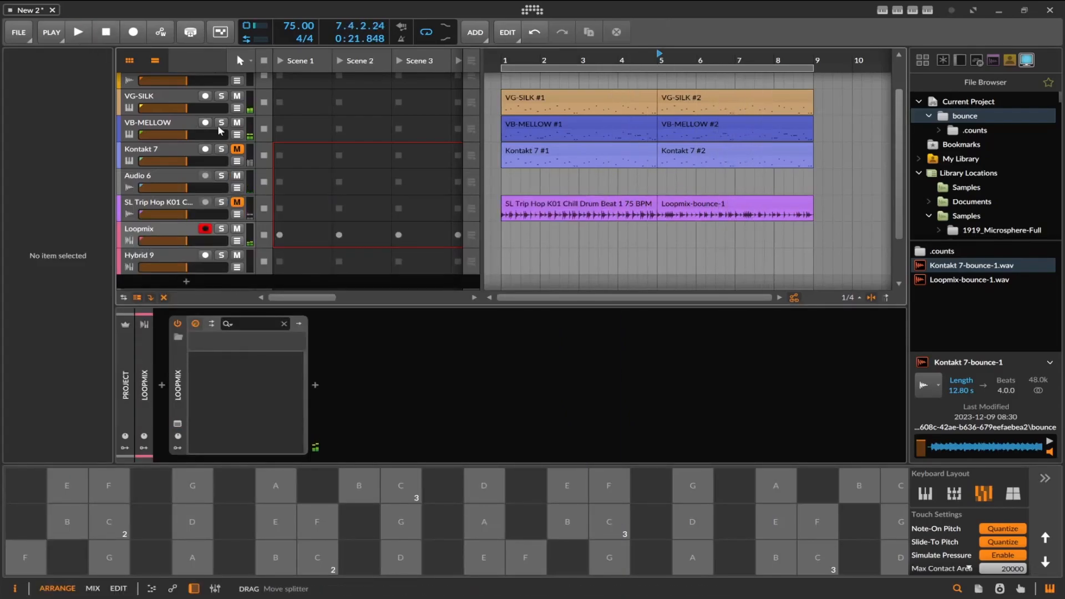
Listen to the Loopmix variation against the arrangement with its plug-in window open, stop playback and close the window.
left_click(78, 33)
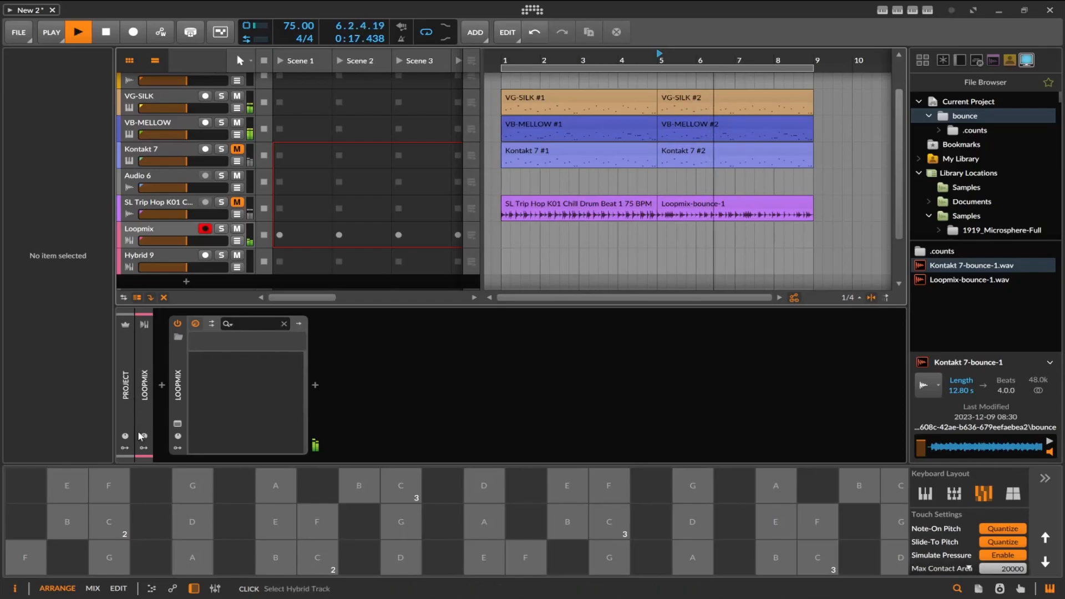
left_click(315, 445)
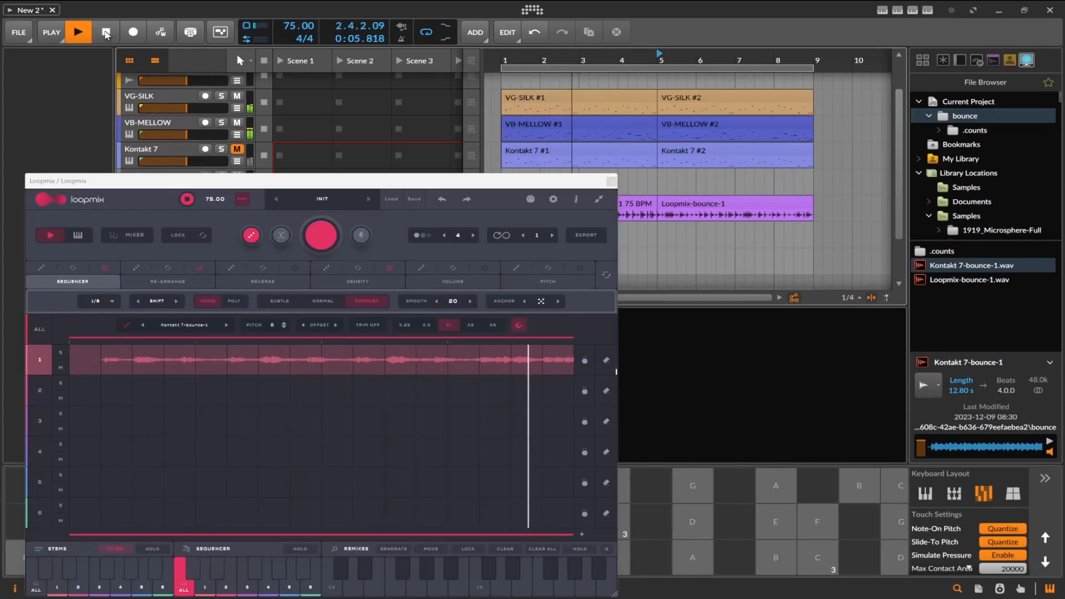
left_click(106, 34)
left_click(611, 180)
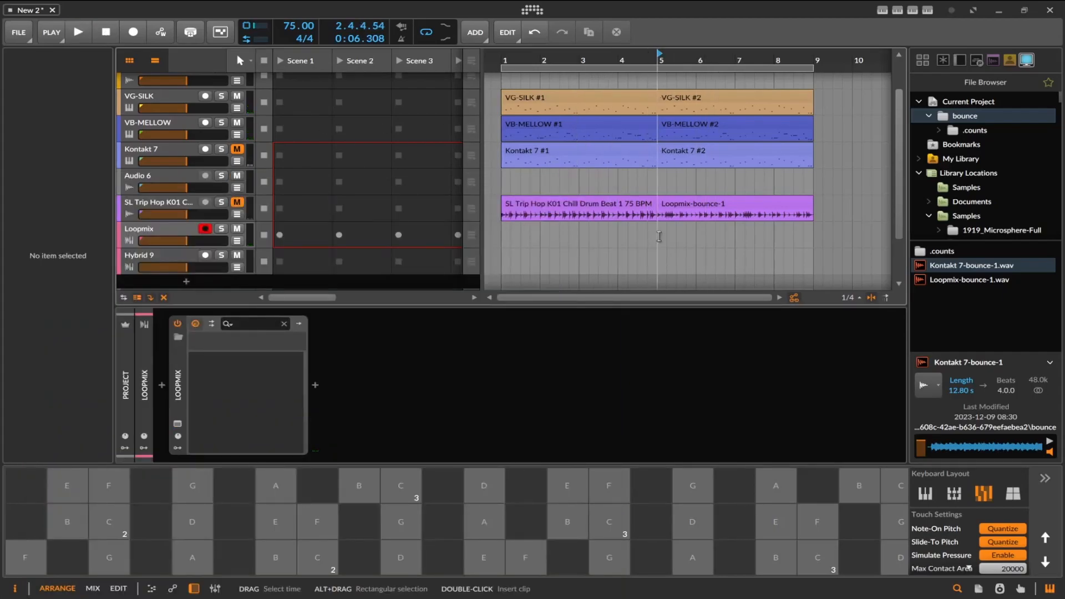
Bounce the Loopmix track in place over the time range from bar 5 to bar 9.
left_click_drag(658, 237, 817, 234)
right_click(813, 233)
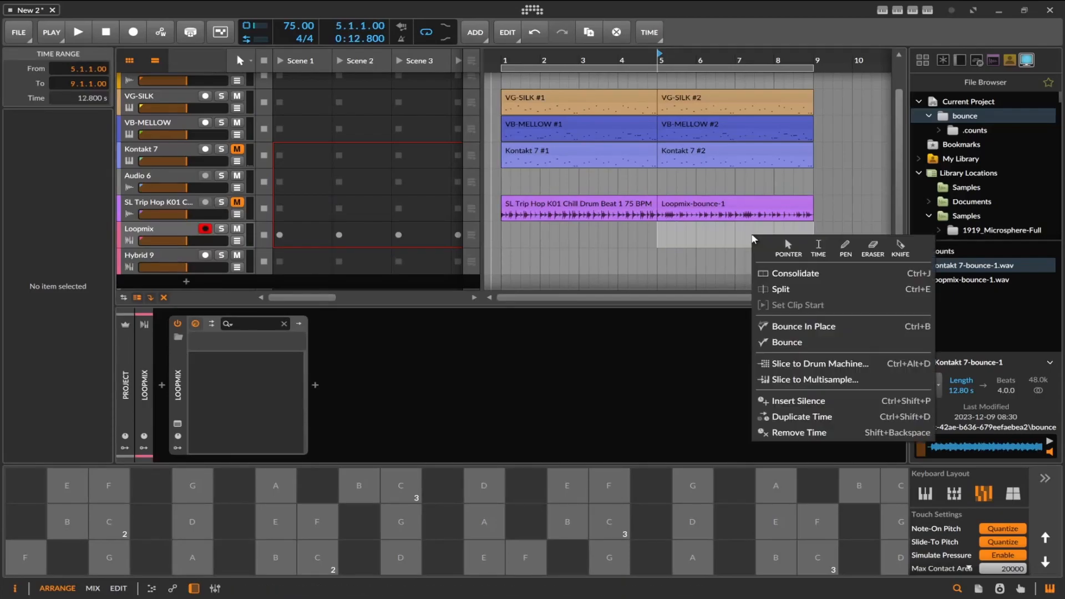
left_click(810, 331)
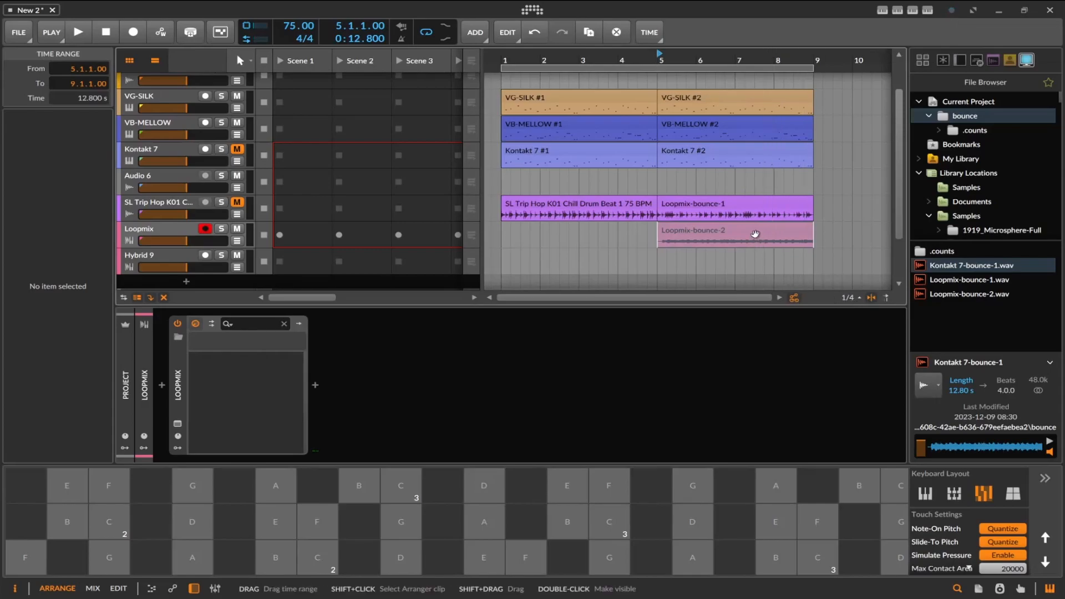
Put the Loopmix-bounce-2 clip at bar 5 on the Kontakt 7 track and move the original Kontakt 7 clip to bar 9.
left_click_drag(753, 233, 810, 165)
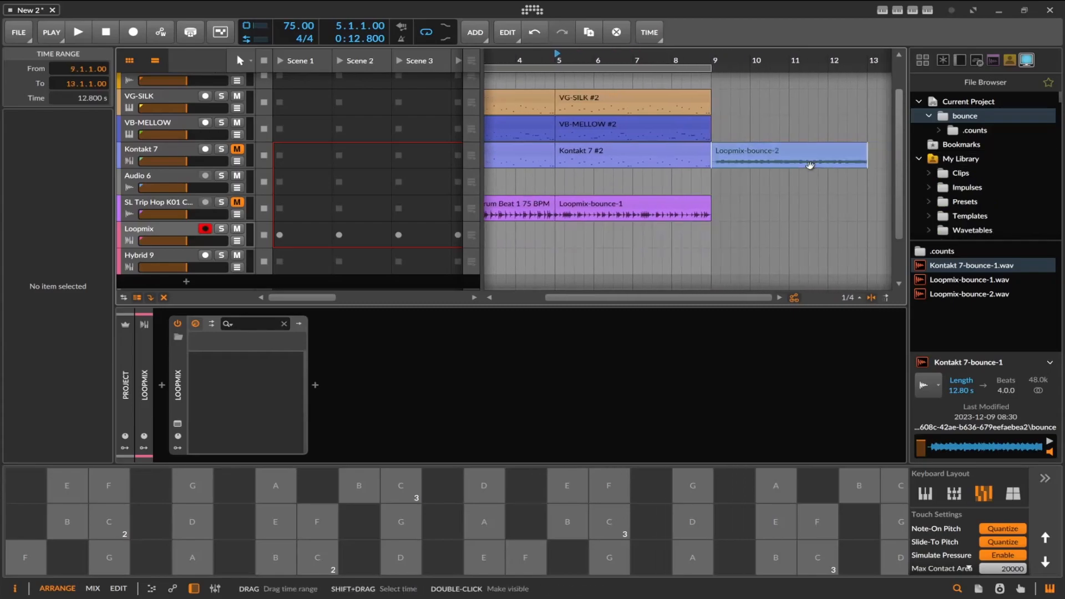
left_click_drag(577, 151, 753, 204)
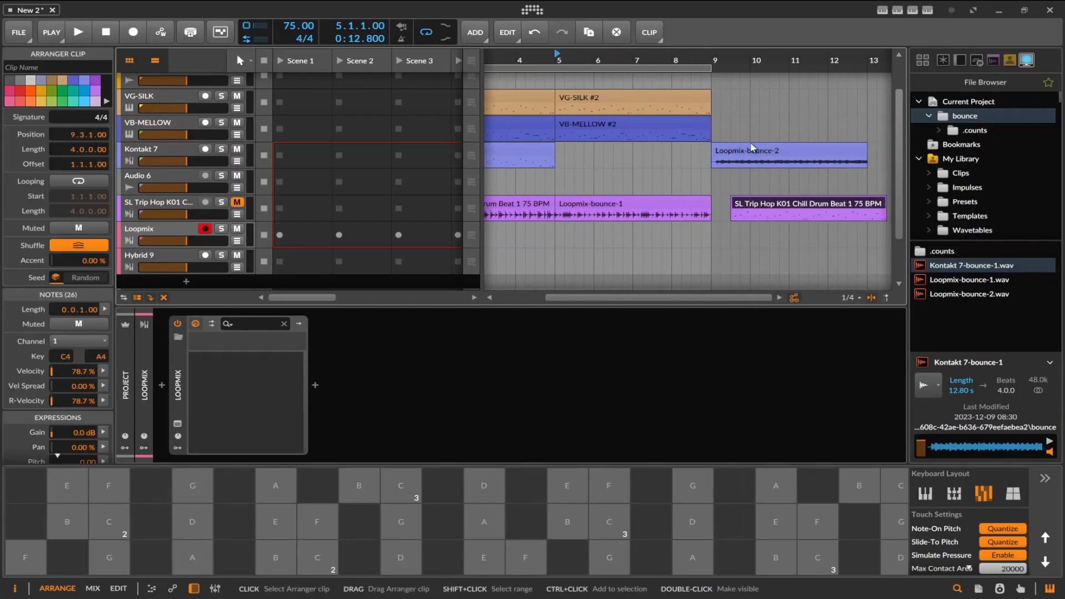
left_click_drag(750, 151, 593, 157)
left_click_drag(757, 204, 741, 169)
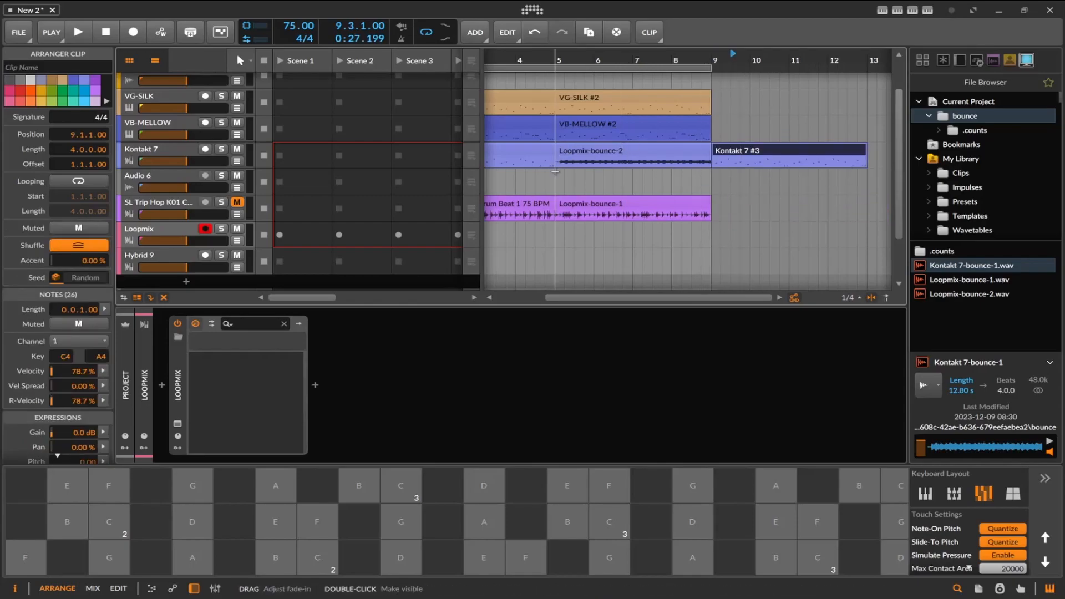
Audition the arrangement from bar 5 with the SL Trip Hop track unmuted and the Loopmix track muted.
left_click(546, 162)
left_click(78, 32)
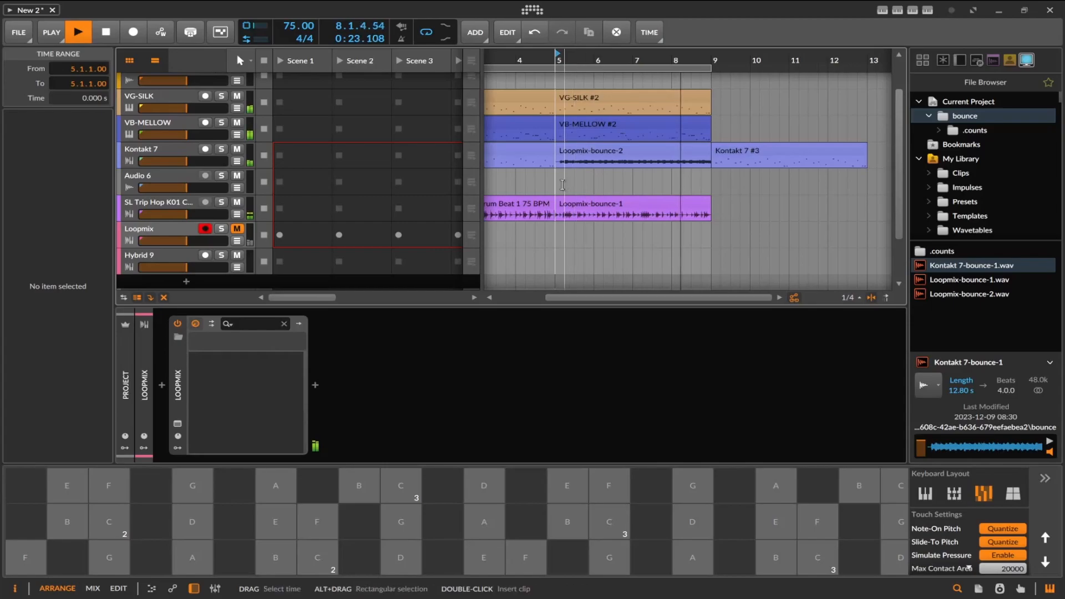
left_click(106, 34)
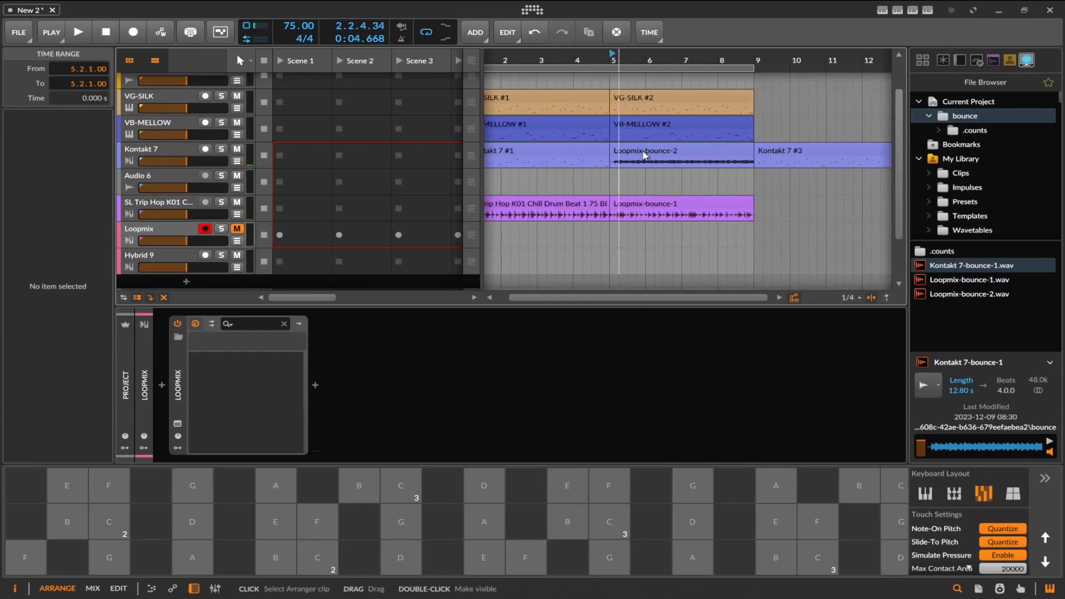
Try normalizing the Loopmix-bounce-2 audio event, audition it in the arrangement and undo the normalization.
double_click(643, 155)
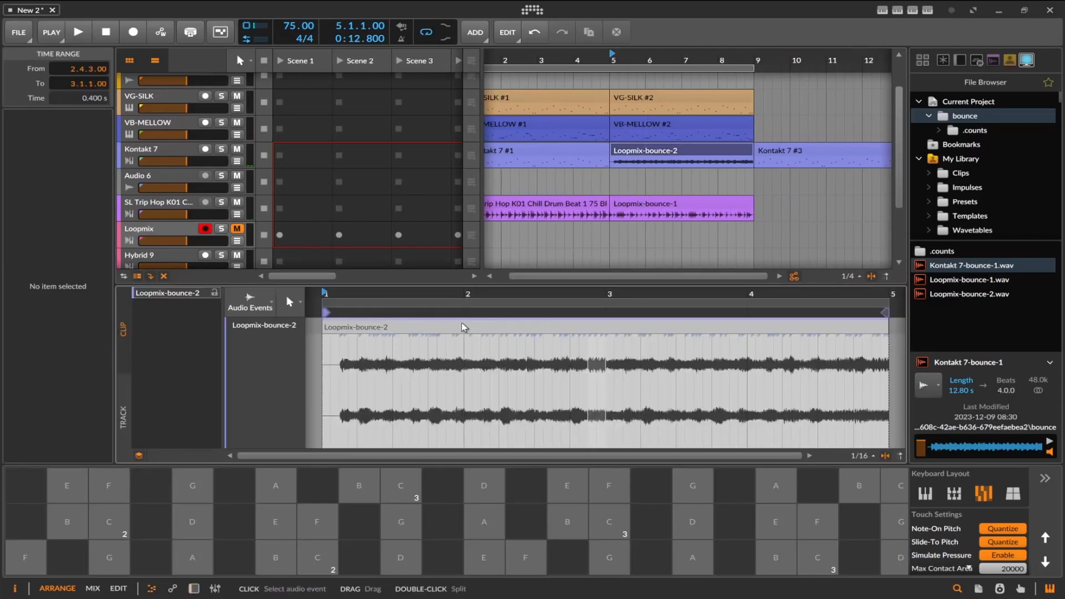
right_click(463, 327)
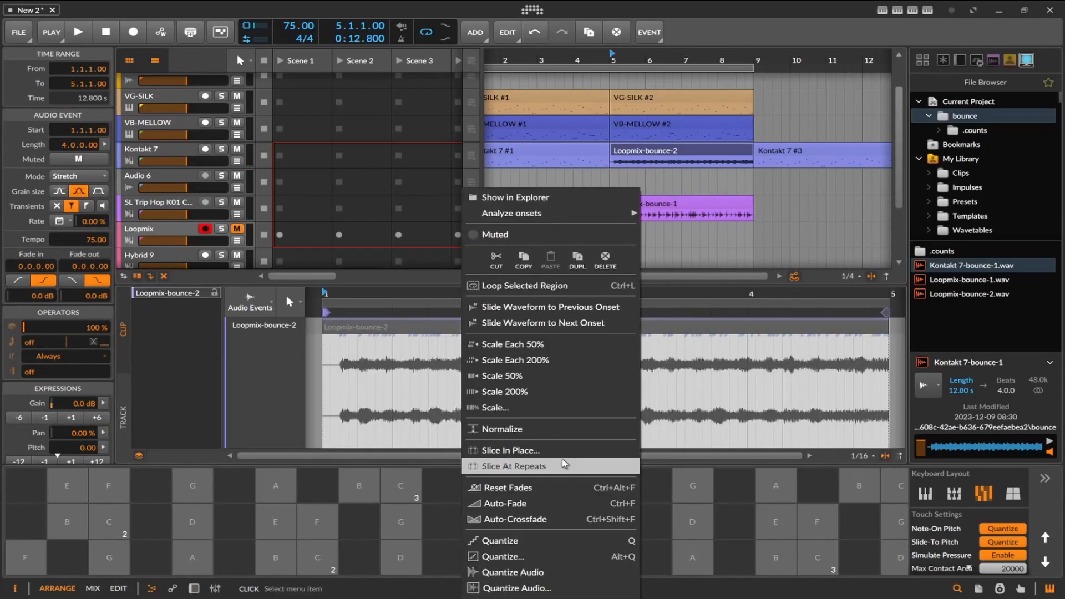
left_click(579, 430)
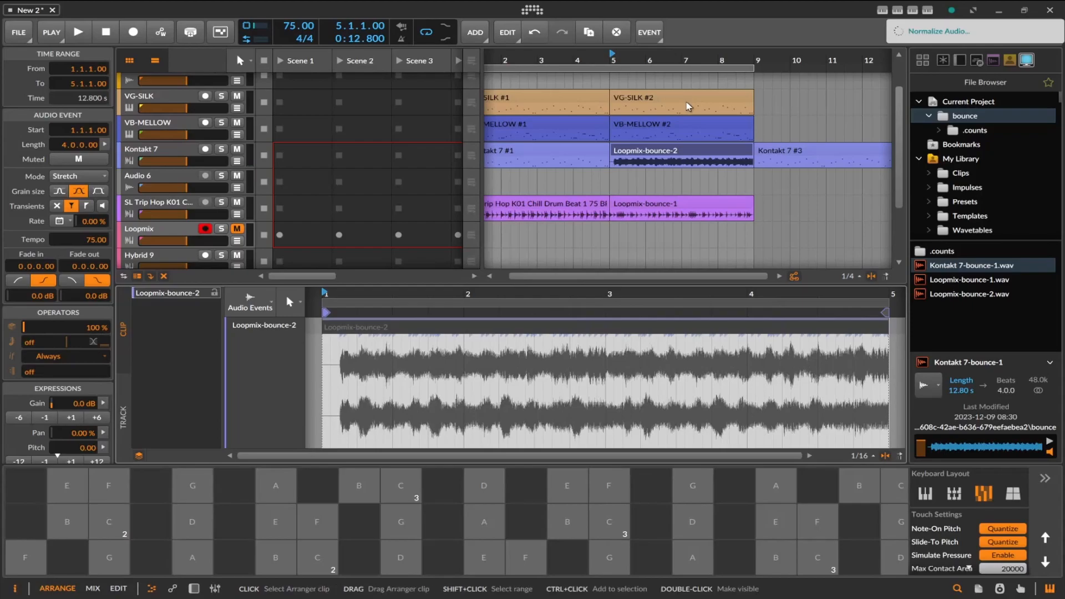
left_click(78, 32)
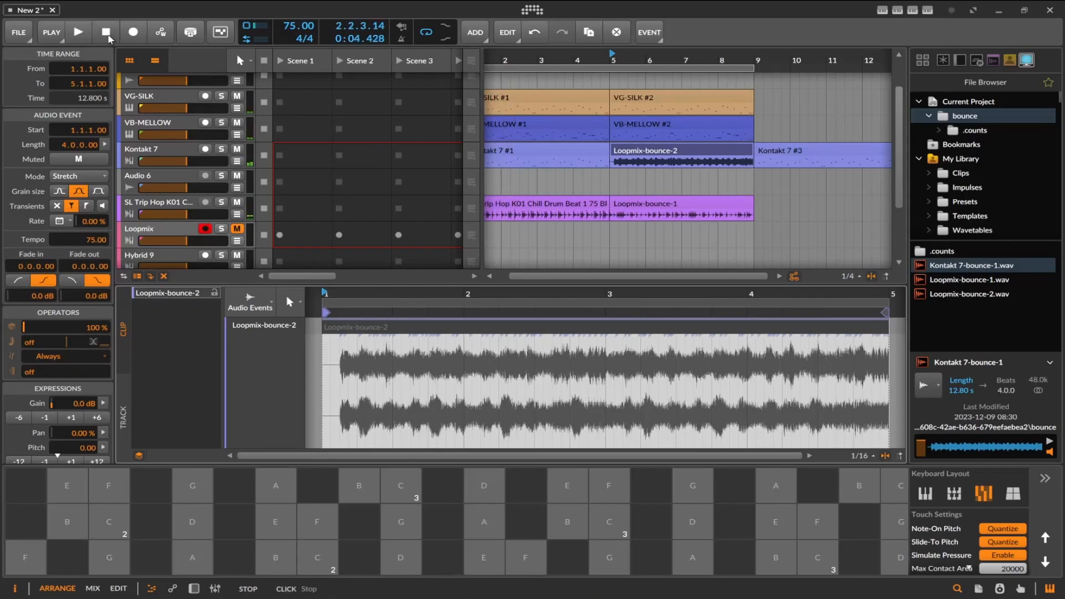
key("ctrl+z")
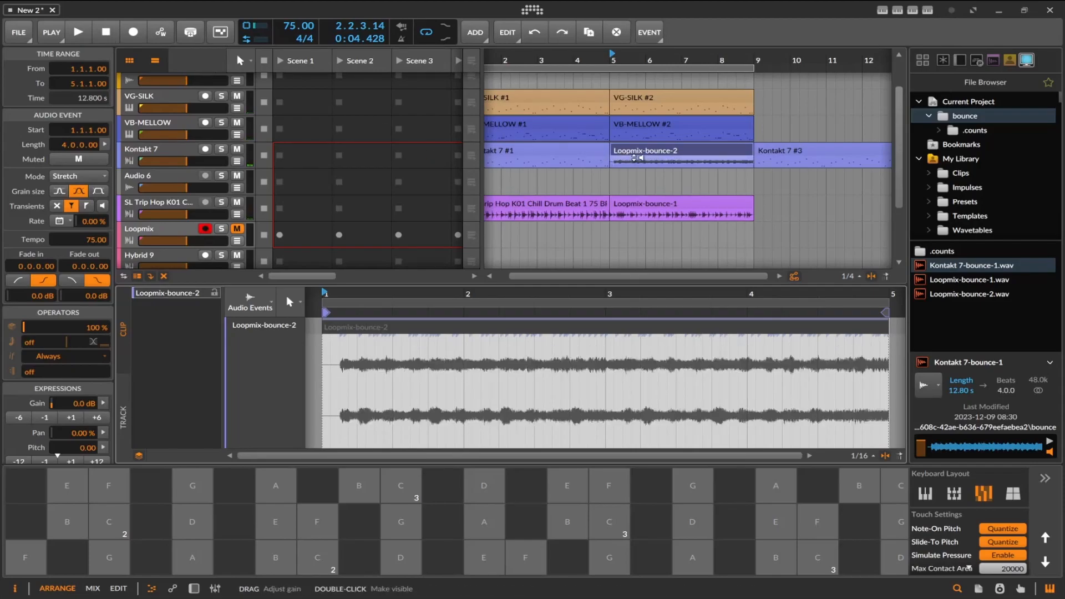
Raise the Loopmix-bounce-2 clip's gain to +6.8 dB while listening to it in the arrangement.
left_click_drag(634, 157, 650, 153)
key("space")
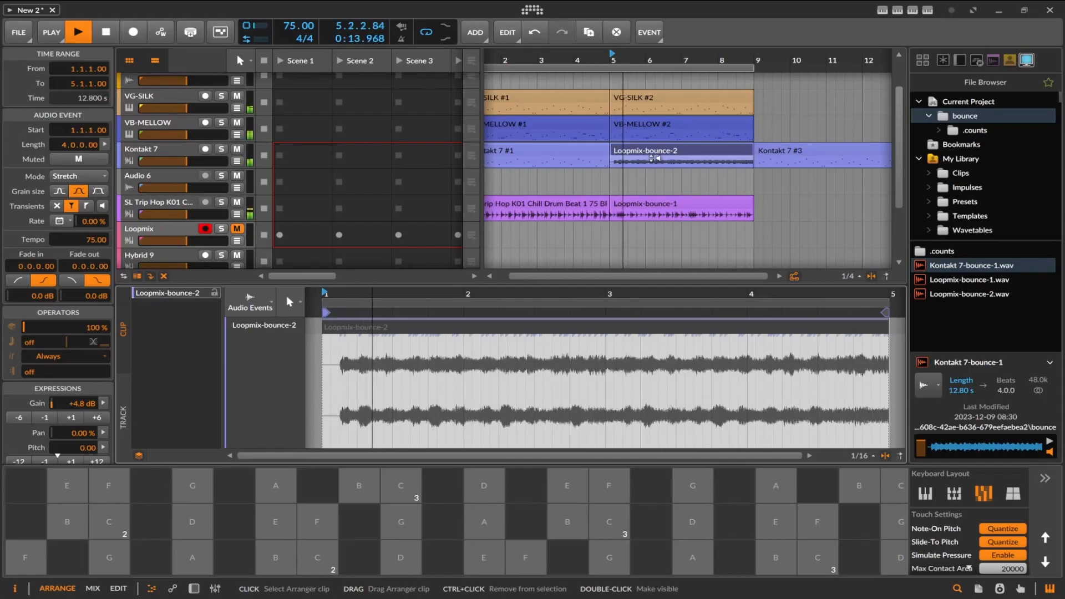
left_click_drag(652, 158, 658, 158)
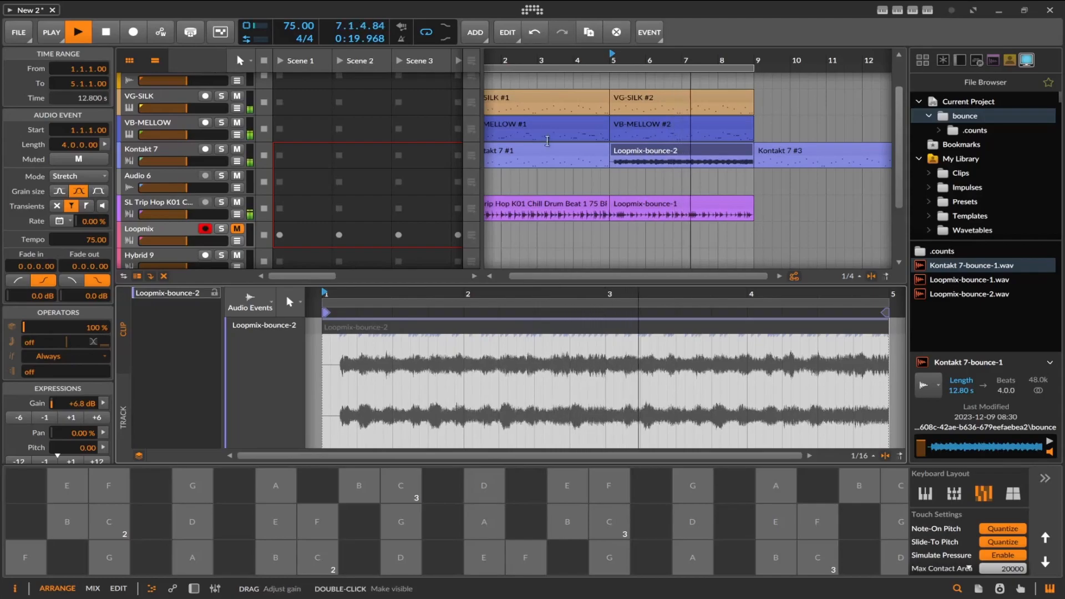
key("space")
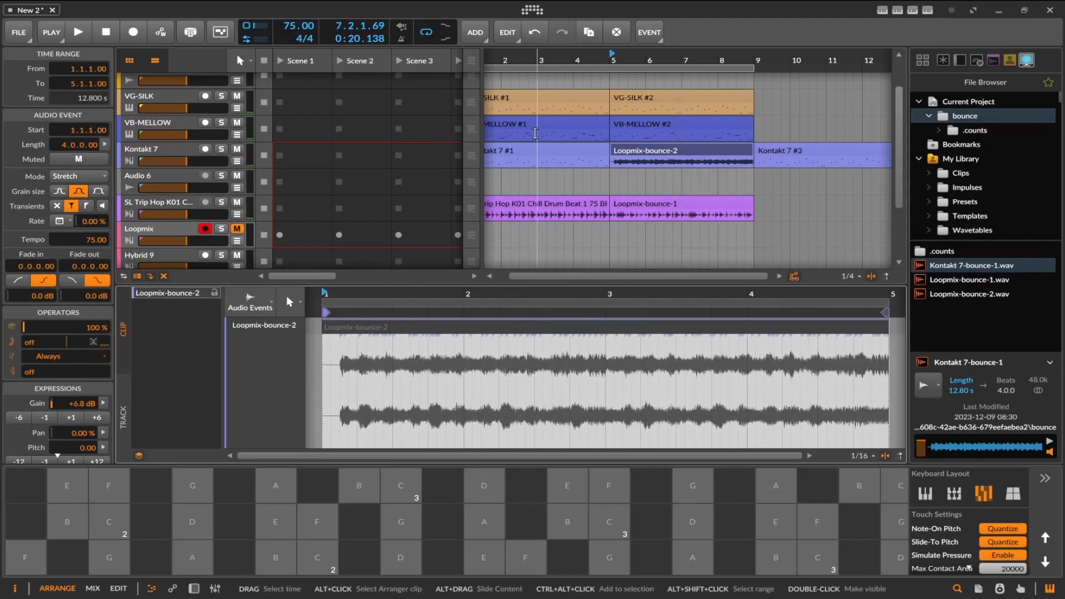
Search the devices for "com" and add a Compressor after the Kontakt 7 instrument on its track.
left_click(148, 156)
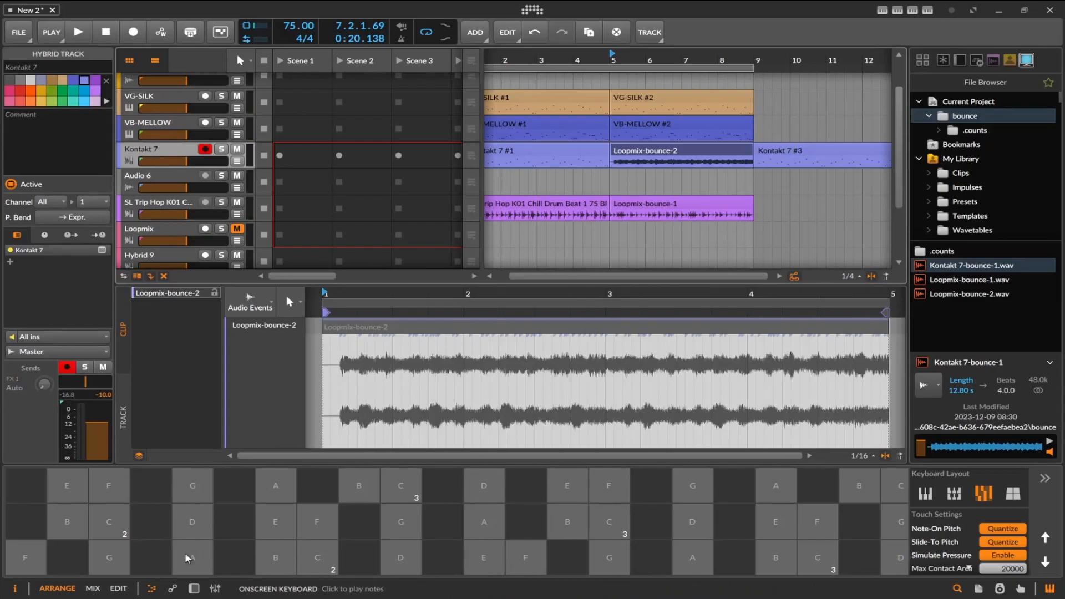
left_click(214, 589)
left_click(213, 590)
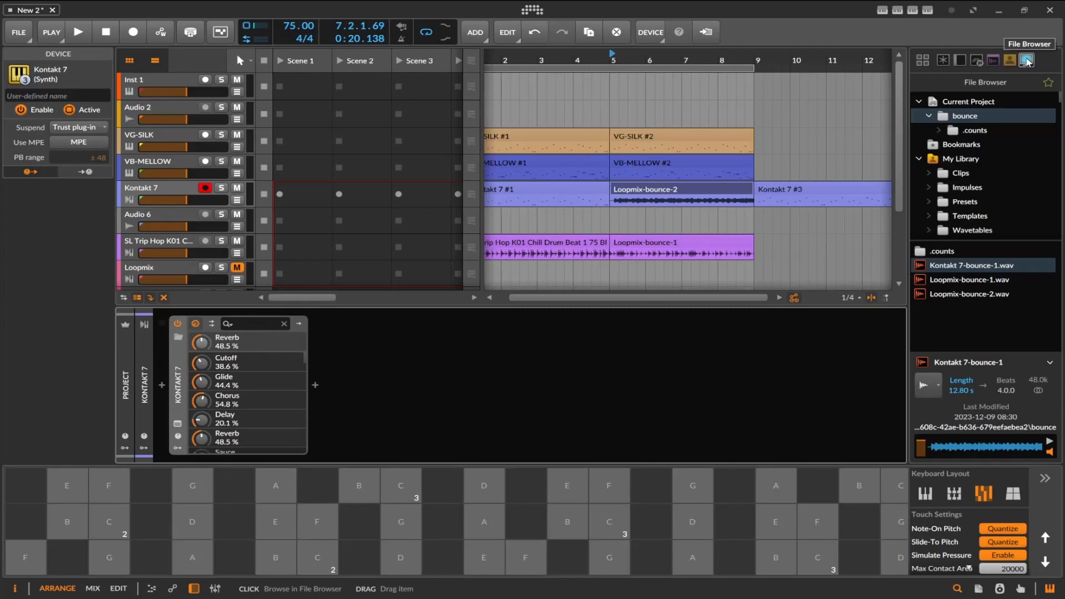
left_click(958, 60)
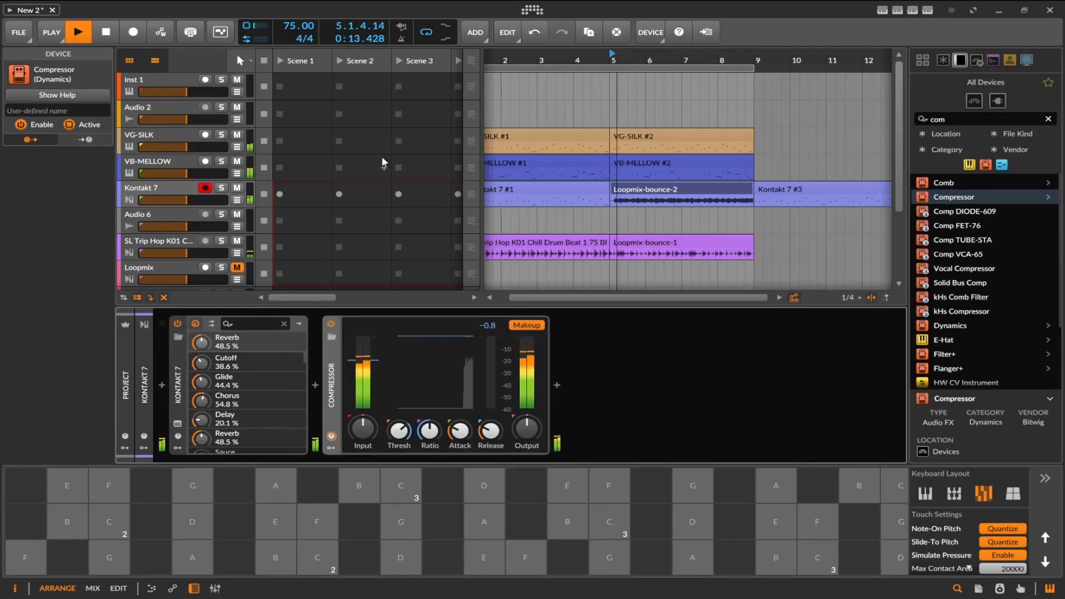
Set the Compressor's threshold to -23.8 dB and raise its input gain while listening to the arrangement from bar 1.
left_click(530, 196)
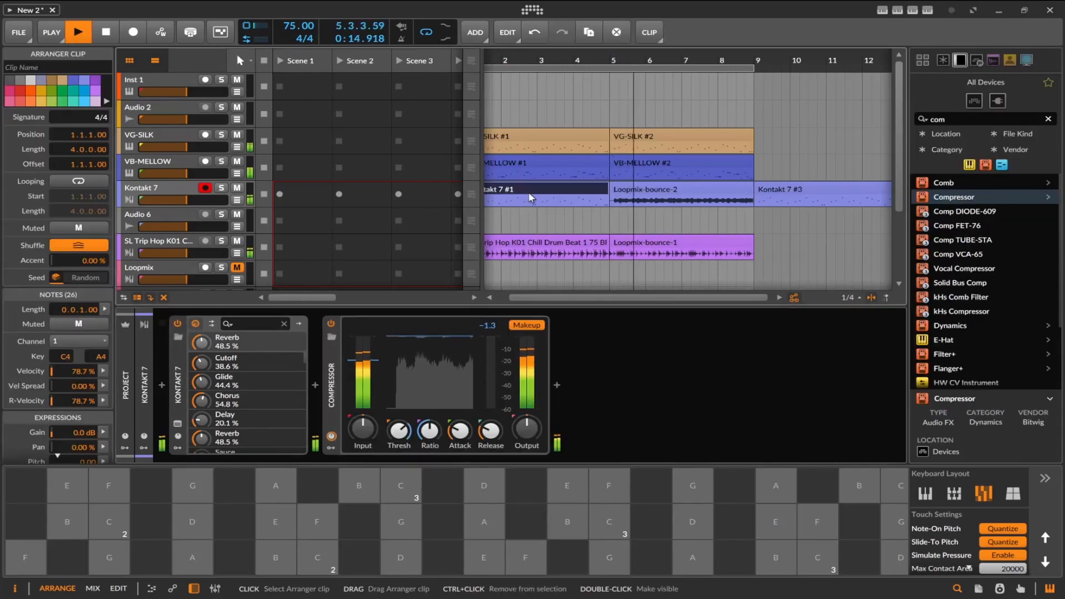
key("space")
key("space")
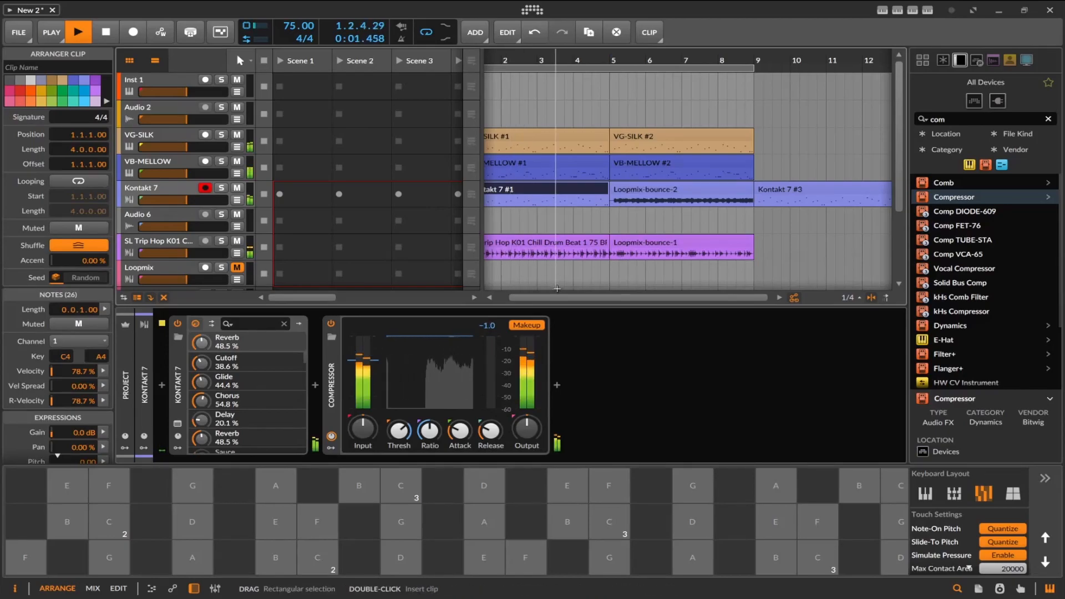
mouse_move(622, 298)
left_mouse_down()
mouse_move(661, 298)
mouse_move(644, 298)
left_mouse_up()
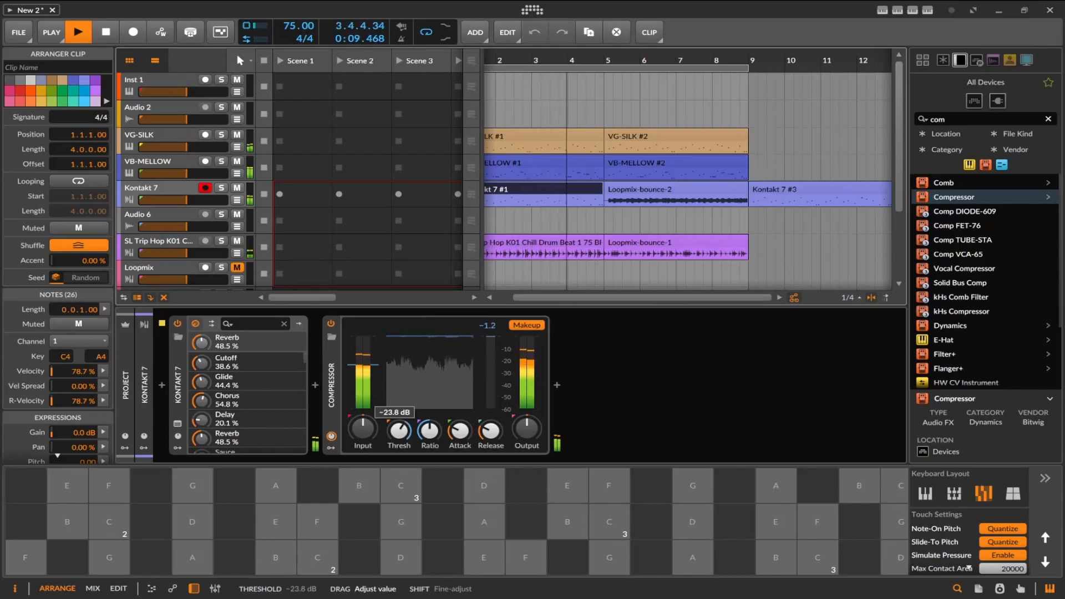
left_click_drag(371, 433, 371, 419)
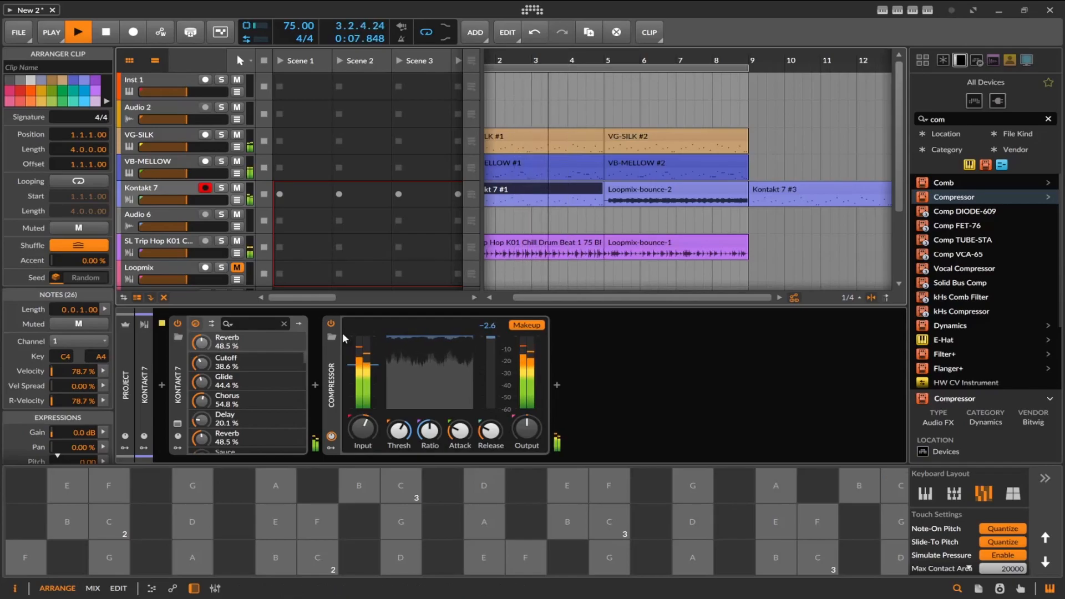
left_click_drag(363, 428, 362, 417)
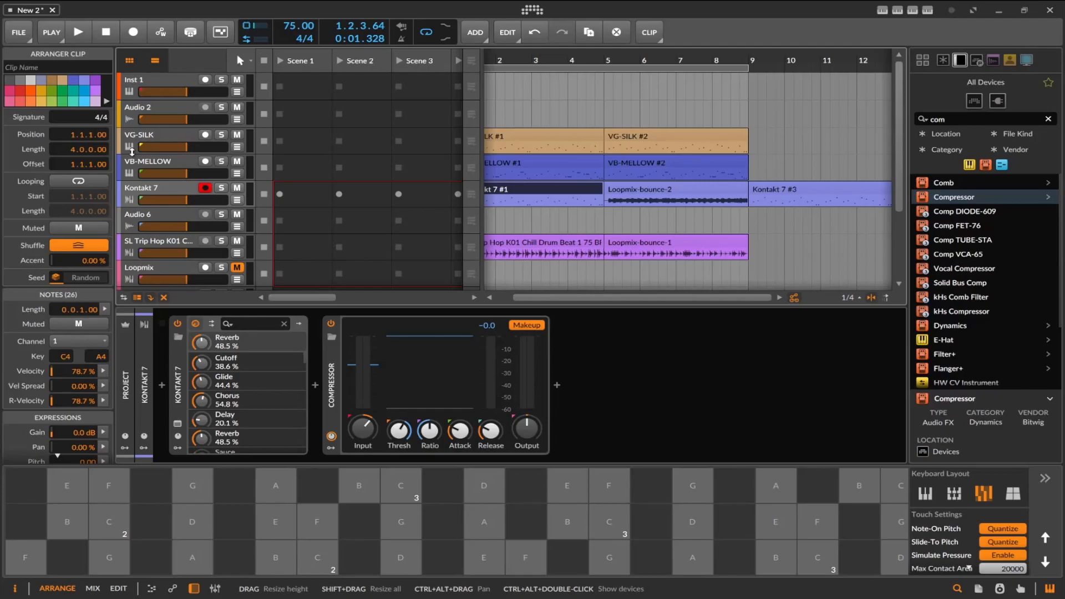
left_click_drag(556, 298, 532, 297)
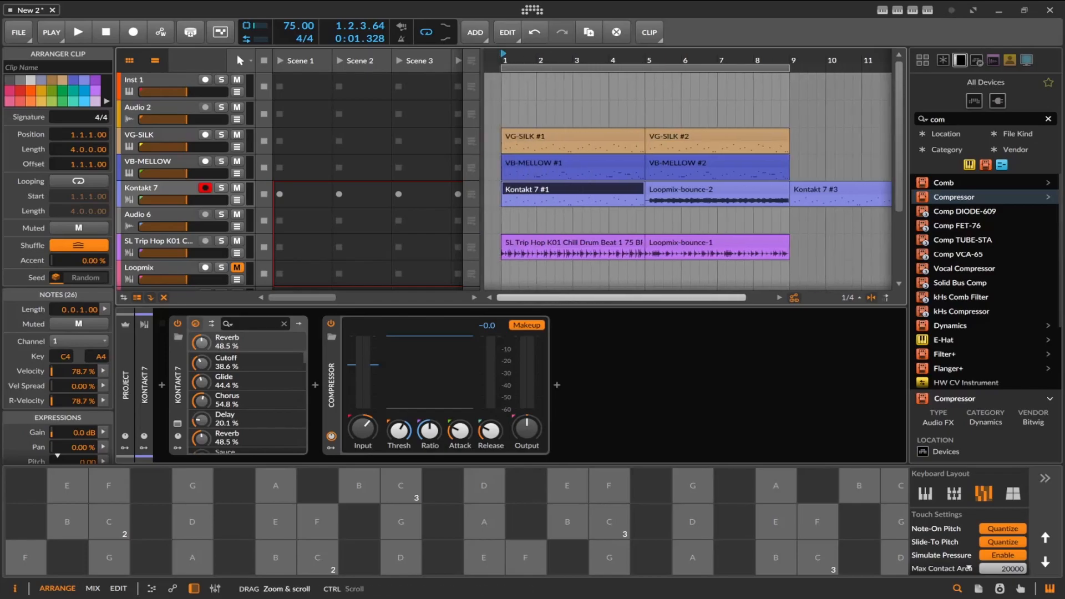